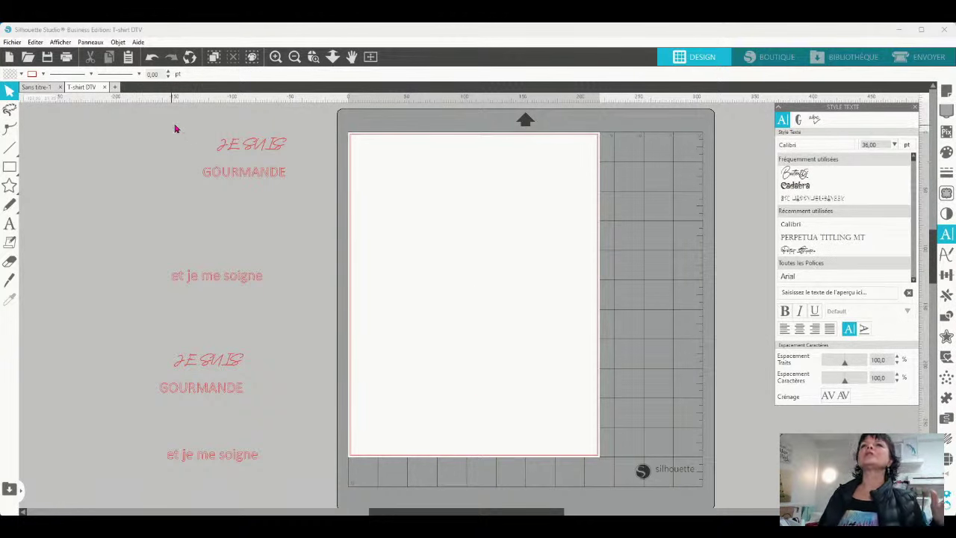
# Move the upper "JE SUIS" and "GOURMANDE" texts and the lowest "et je me soigne" text onto the page.
pyautogui.moveTo(188, 134); pyautogui.dragTo(292, 196)
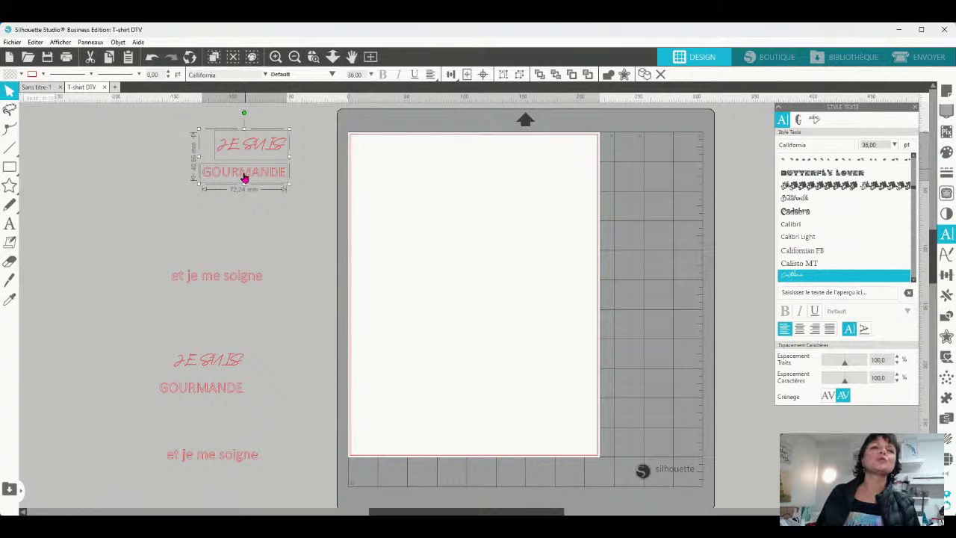
pyautogui.moveTo(241, 178); pyautogui.dragTo(412, 206)
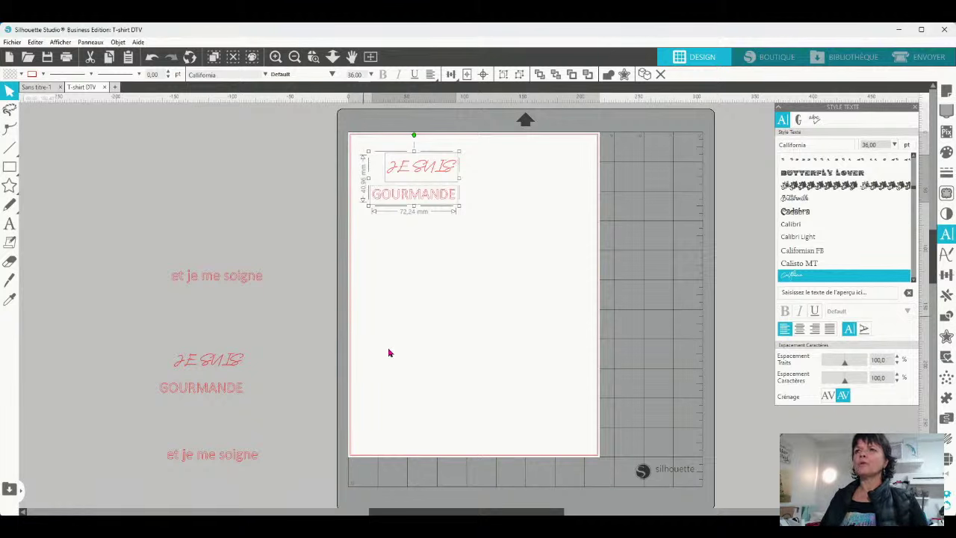
pyautogui.moveTo(220, 456); pyautogui.dragTo(500, 377)
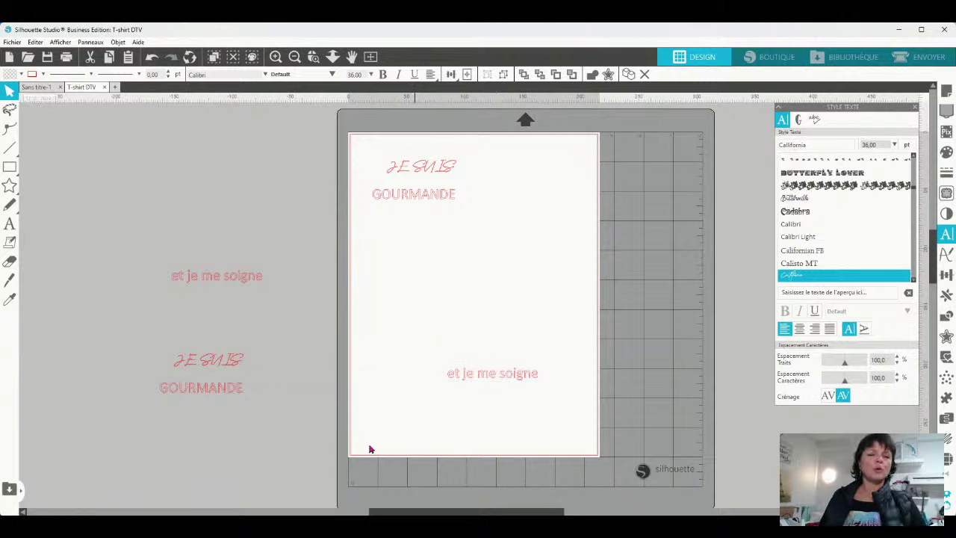
pyautogui.click(309, 325)
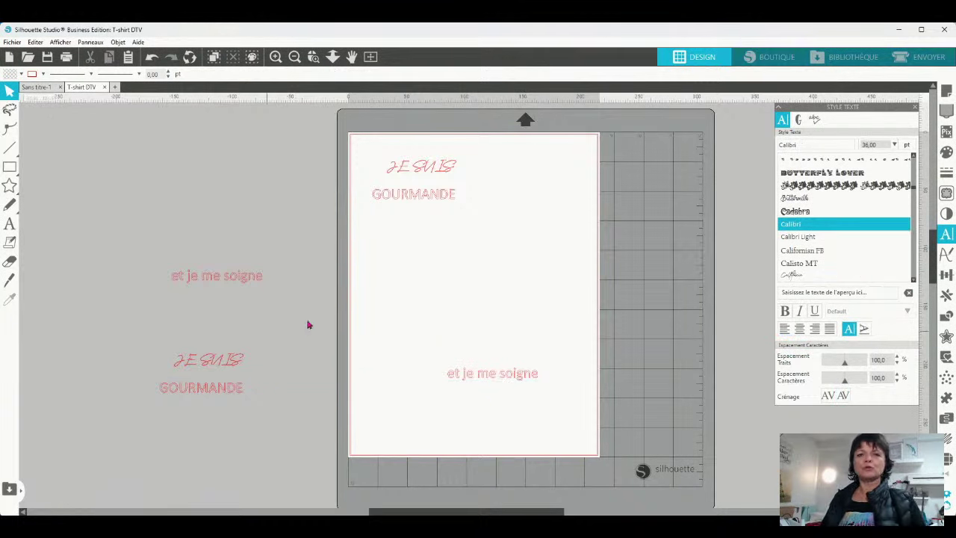
# Set the font of the whole "JE SUIS" text on the page to Perfect Signature.
pyautogui.doubleClick(431, 169)
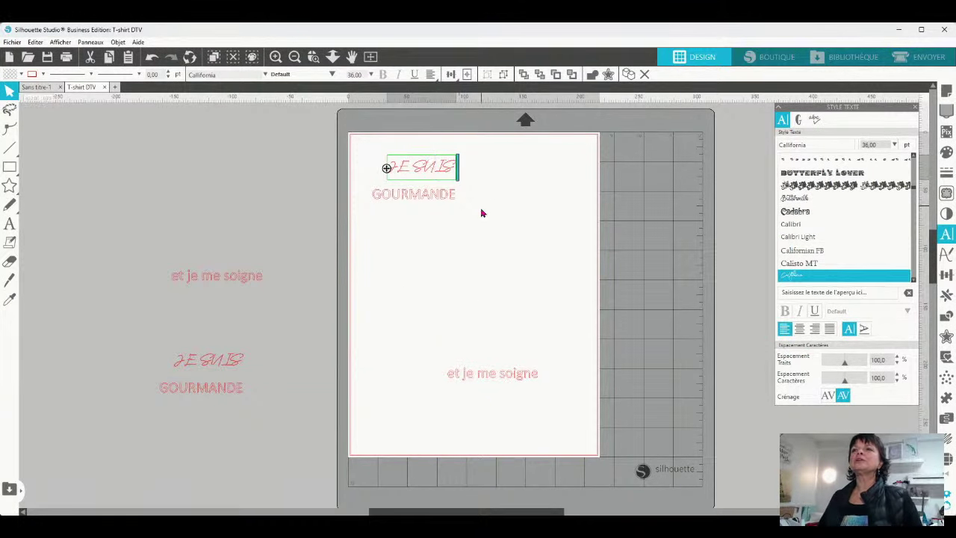
pyautogui.click(275, 57)
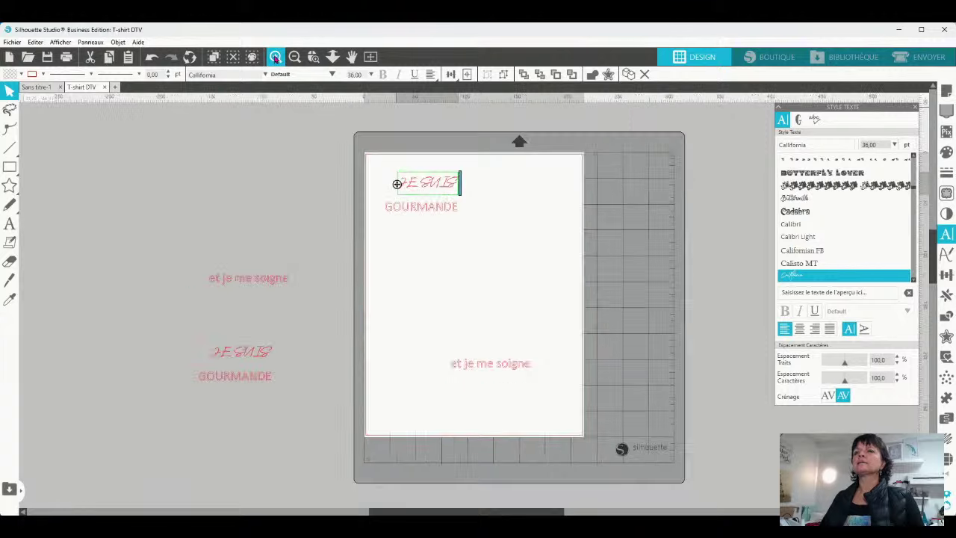
pyautogui.scroll(5, 381, 284)
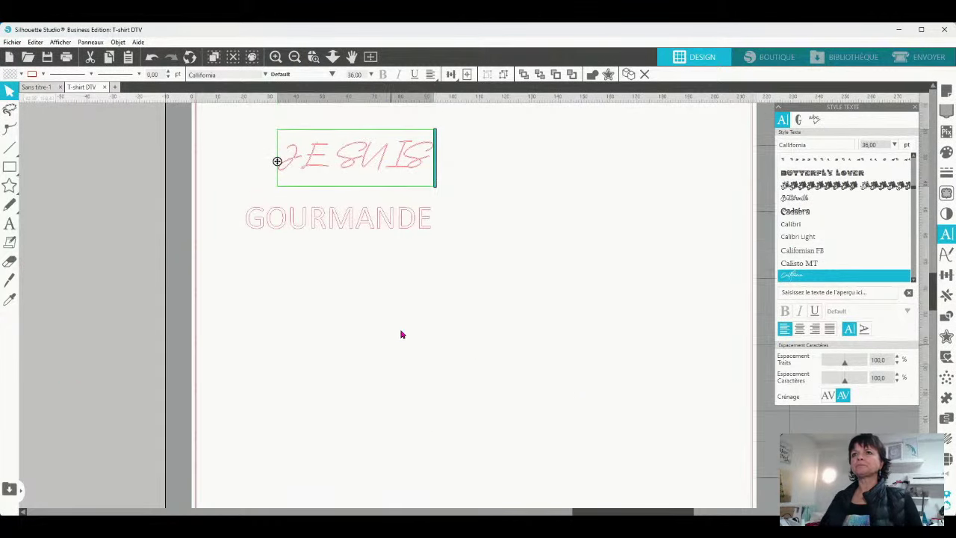
pyautogui.press('Escape')
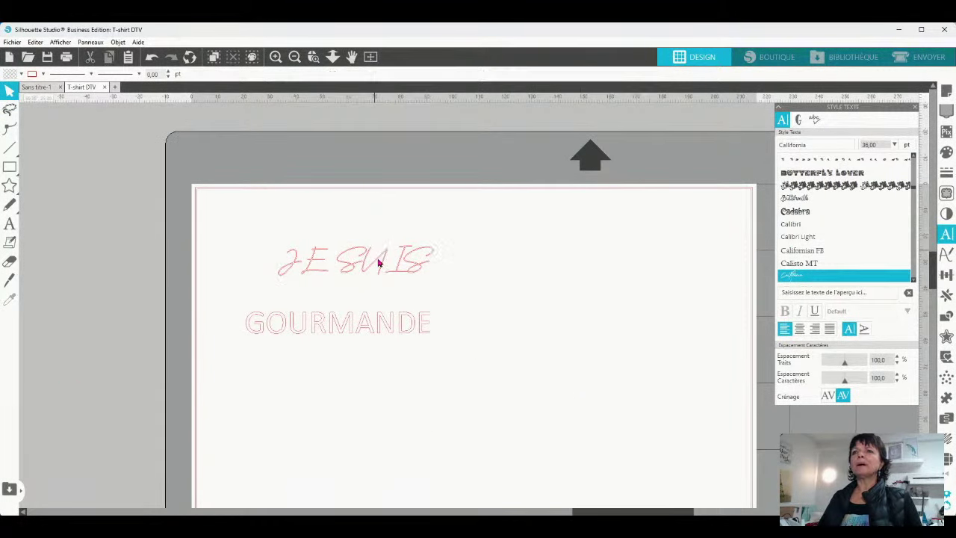
pyautogui.click(379, 262)
pyautogui.doubleClick(368, 267)
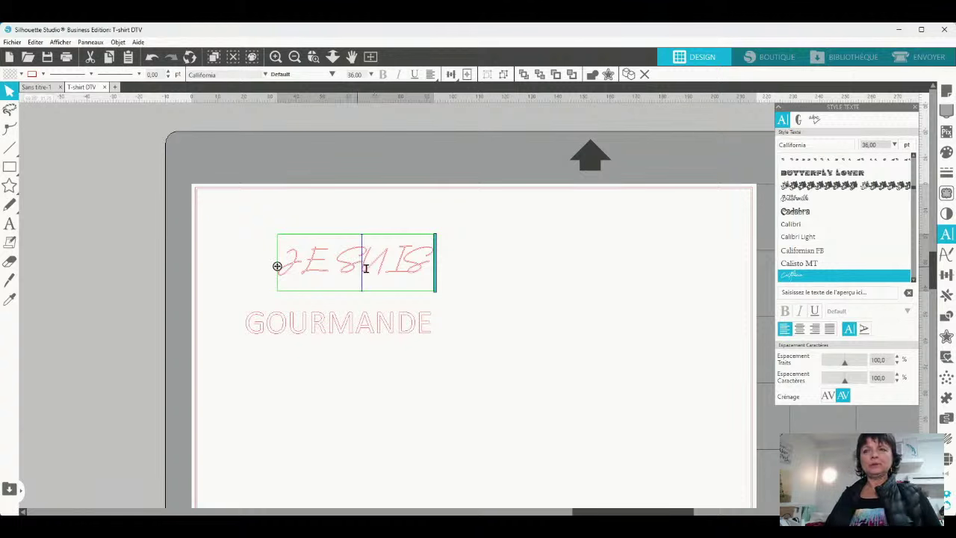
pyautogui.hotkey('ctrl', 'a')
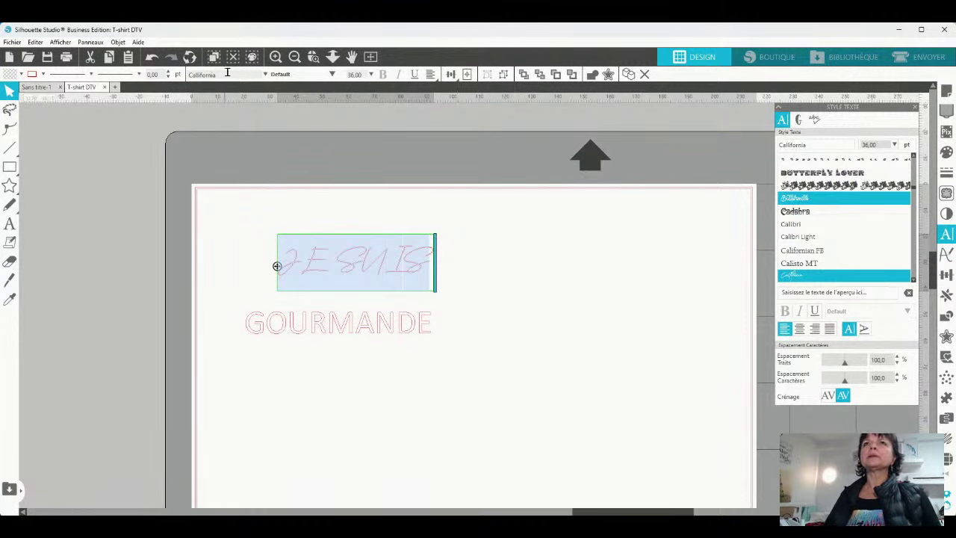
pyautogui.moveTo(222, 74); pyautogui.dragTo(158, 72)
pyautogui.write('perfect Signature')
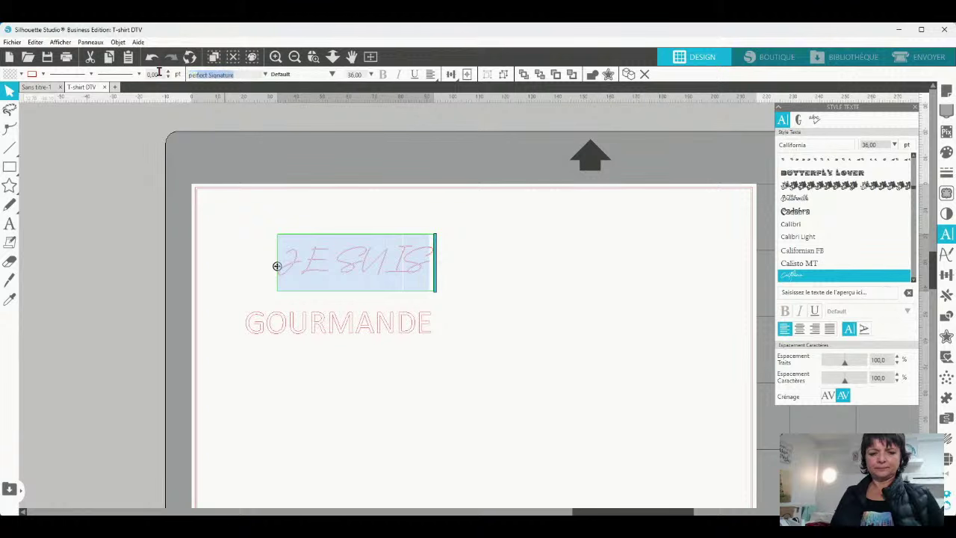
pyautogui.press('Return')
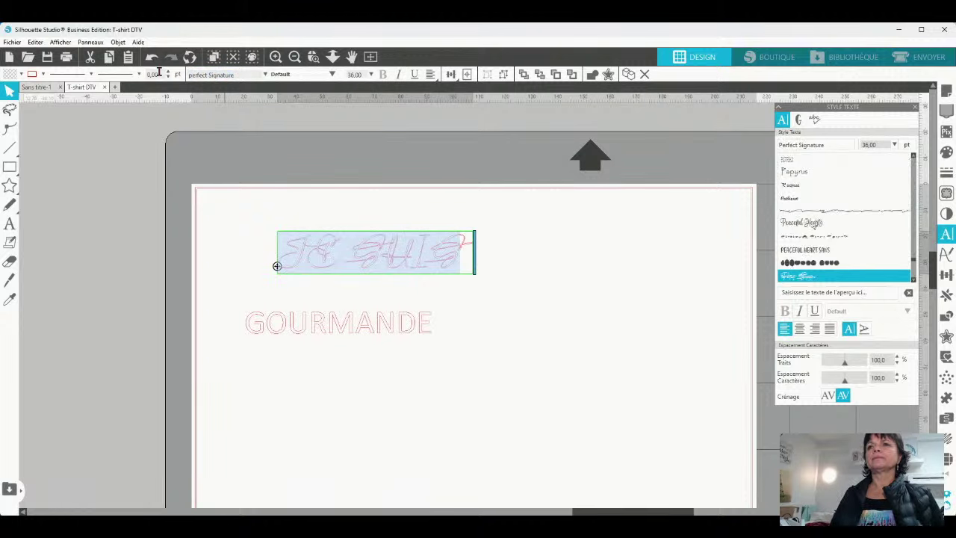
# Rewrite the capitals after the initial J in lowercase so the text reads "Je suis".
pyautogui.click(302, 256)
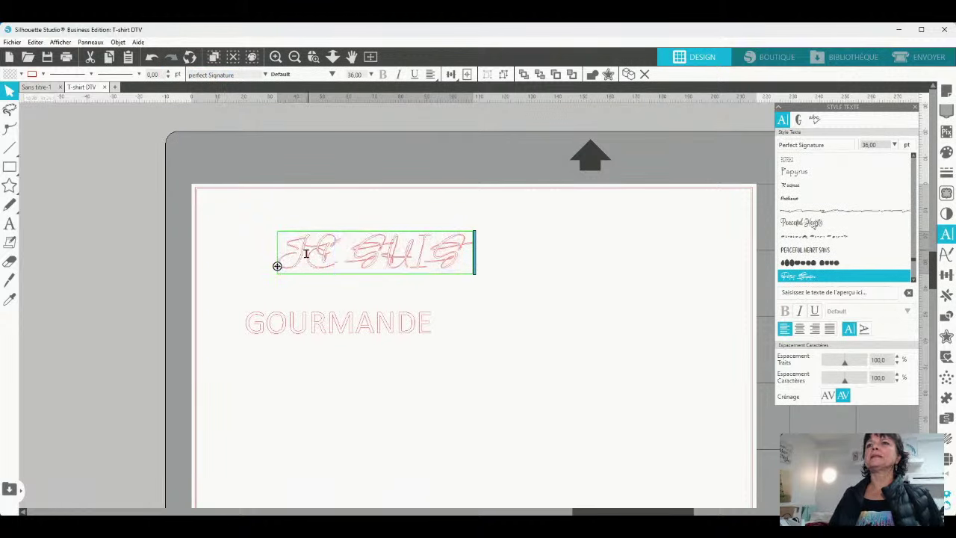
pyautogui.moveTo(305, 254); pyautogui.dragTo(476, 261)
pyautogui.write('e suis')
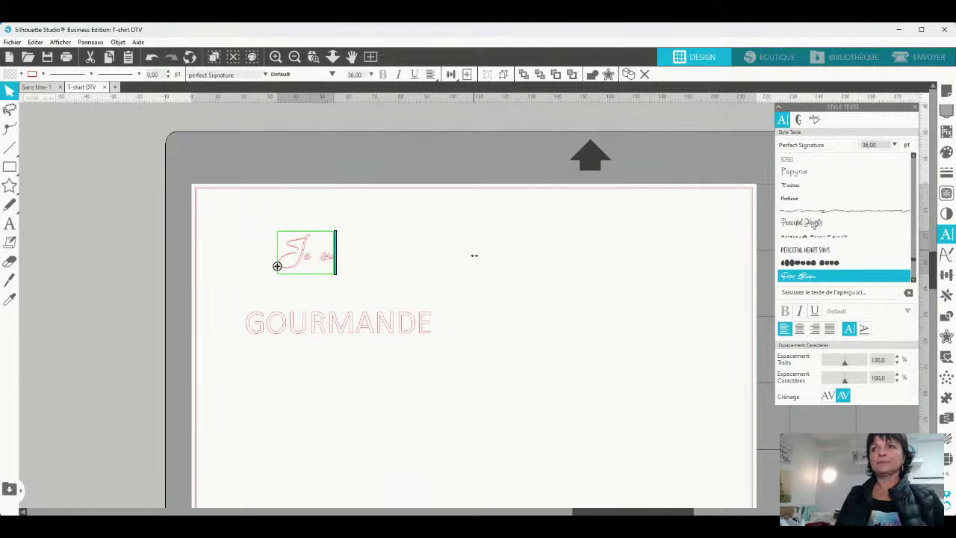
pyautogui.click(351, 281)
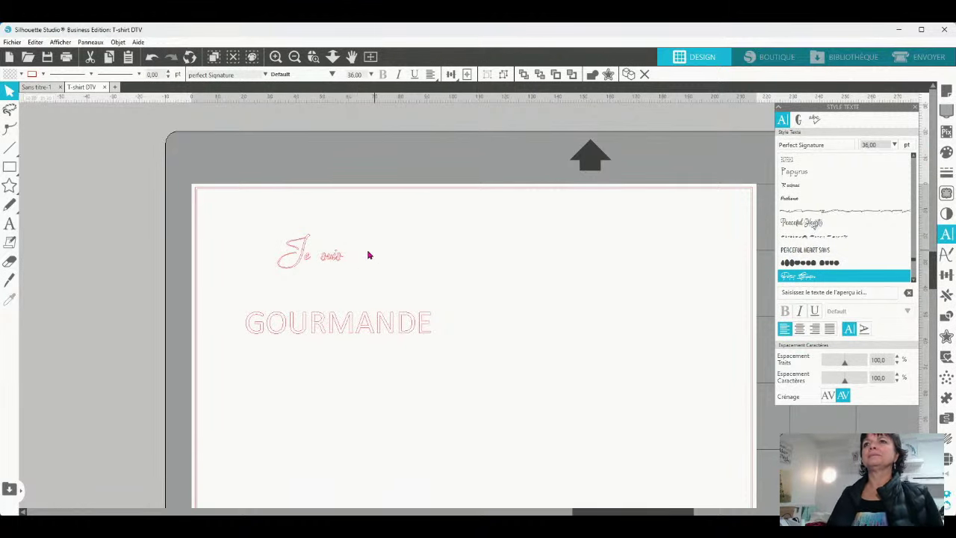
# Enlarge "Je suis" to about 64 by 41 mm and arrange it above "GOURMANDE", offsetting that word to the right.
pyautogui.click(328, 260)
pyautogui.moveTo(346, 277); pyautogui.dragTo(448, 344)
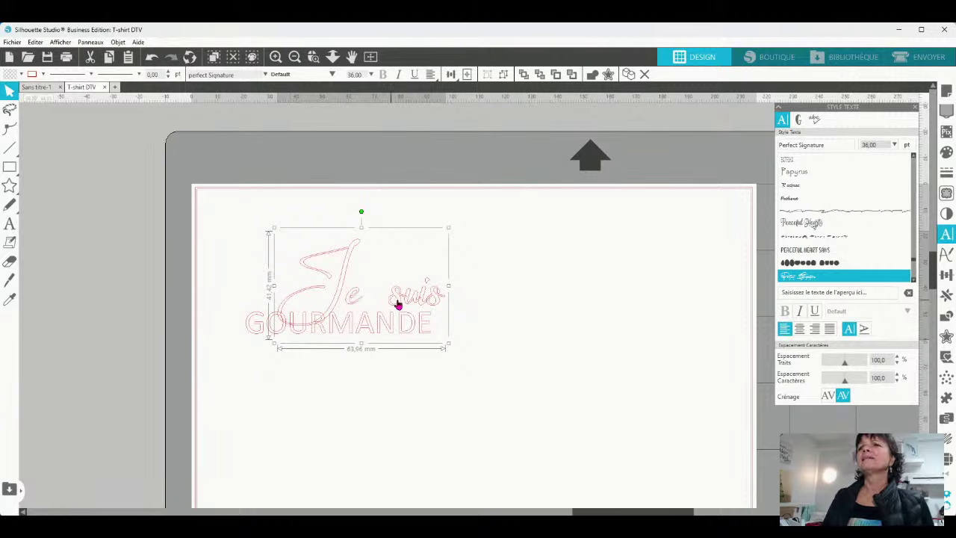
pyautogui.moveTo(393, 306); pyautogui.dragTo(359, 274)
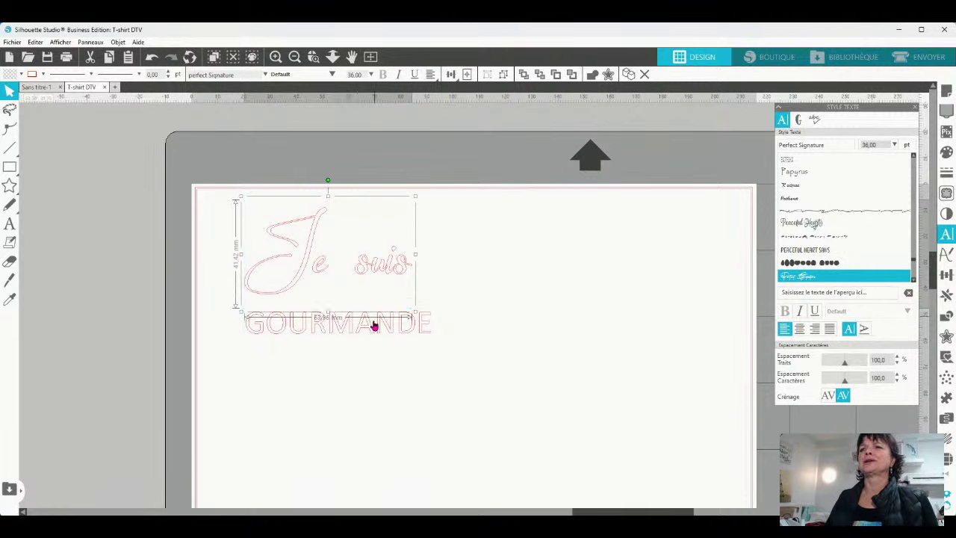
pyautogui.moveTo(374, 323); pyautogui.dragTo(459, 351)
pyautogui.click(410, 267)
pyautogui.moveTo(410, 267); pyautogui.dragTo(444, 301)
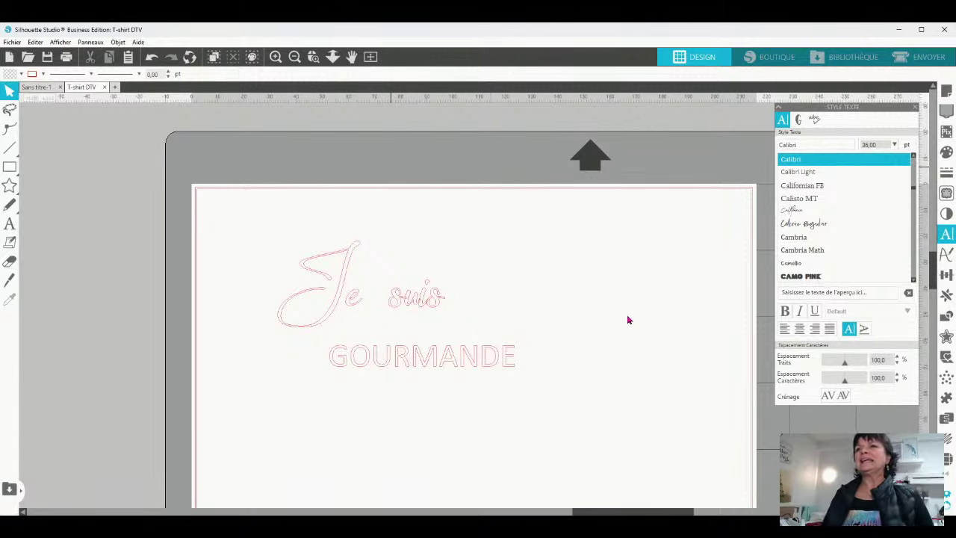
pyautogui.click(427, 301)
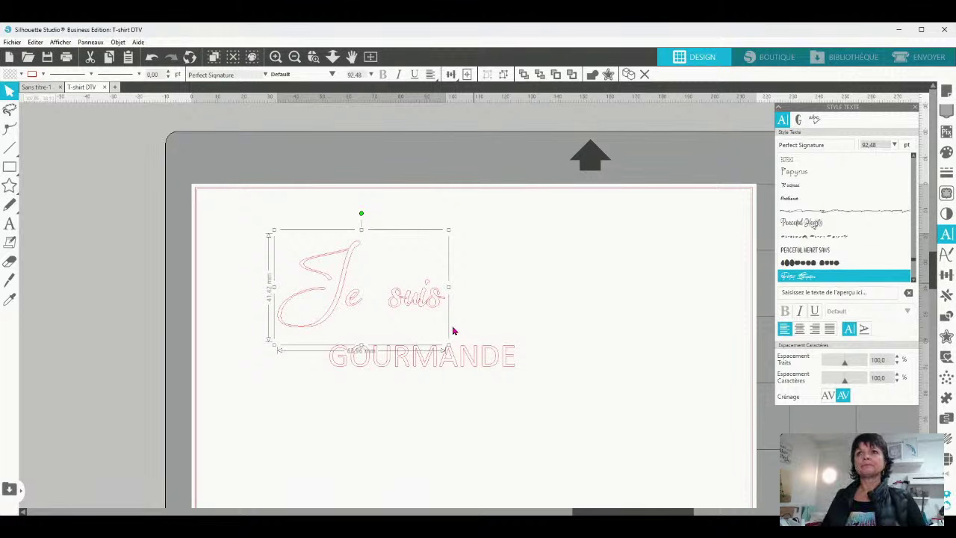
pyautogui.click(478, 246)
pyautogui.click(482, 367)
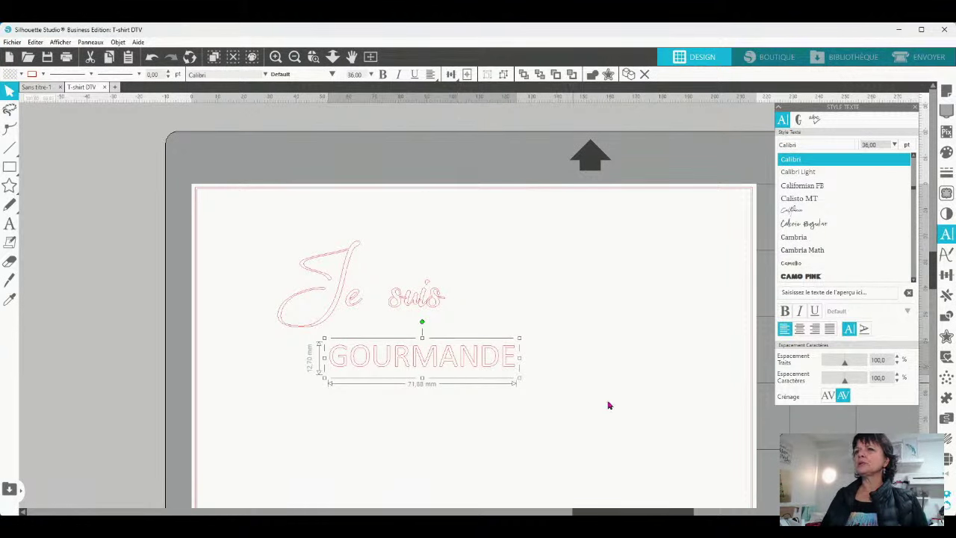
# Set the font of "et je me soigne" on the page to Perfect Signature and enlarge the text proportionally.
pyautogui.scroll(-4, 542, 372)
pyautogui.scroll(-2, 542, 367)
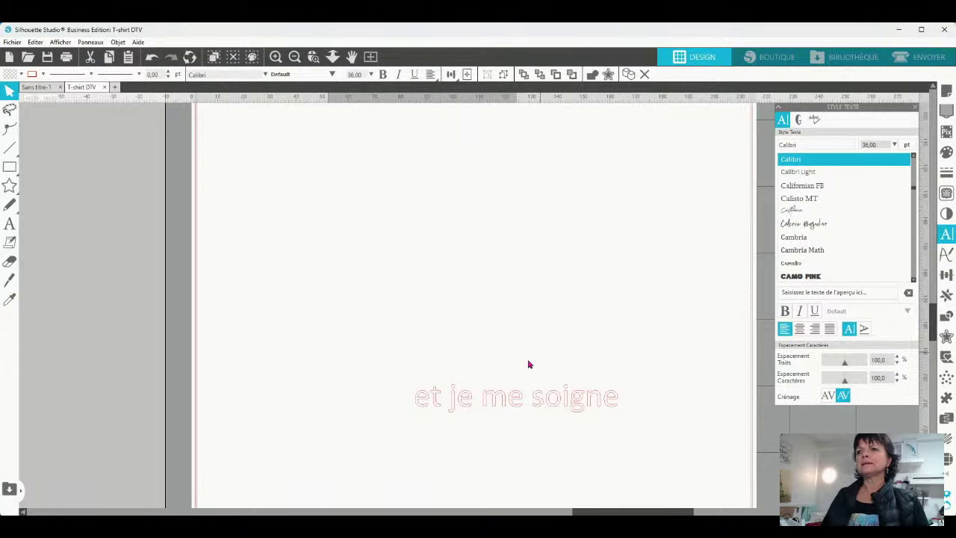
pyautogui.click(513, 408)
pyautogui.doubleClick(513, 408)
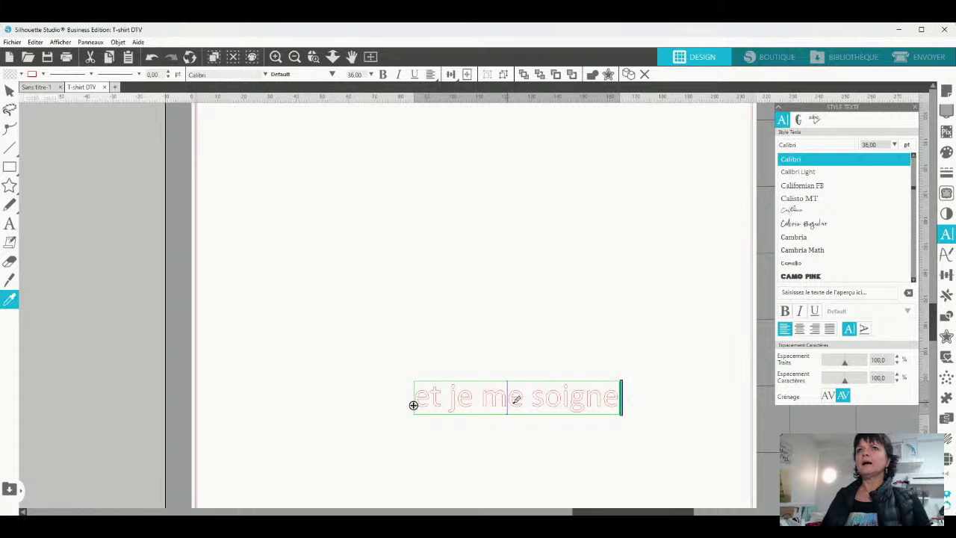
pyautogui.hotkey('ctrl', 'a')
pyautogui.click(244, 74)
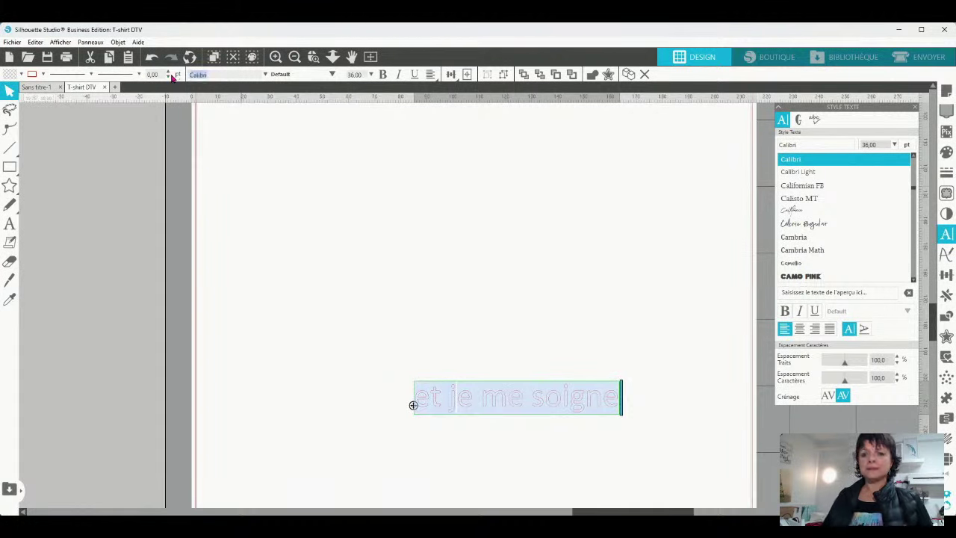
pyautogui.write('prere')
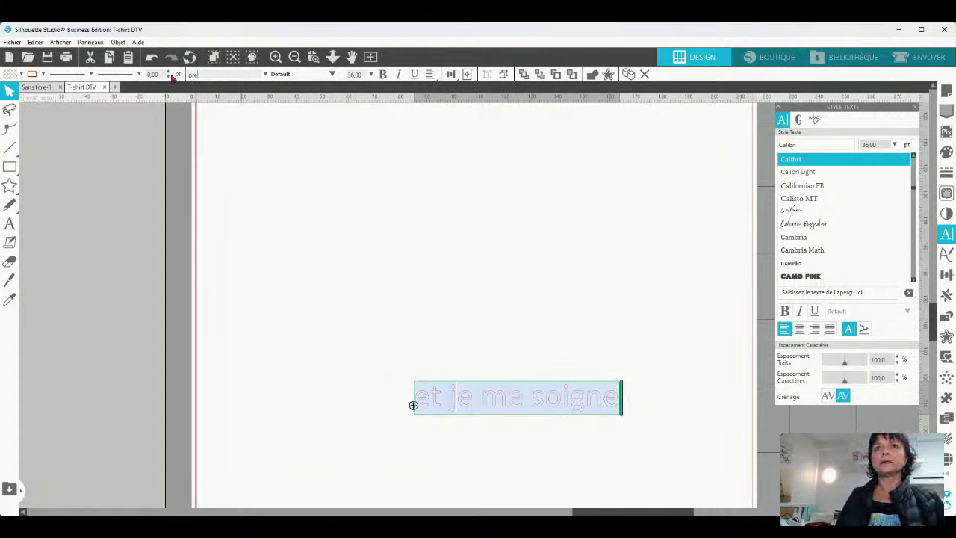
pyautogui.write('erfect Signatu')
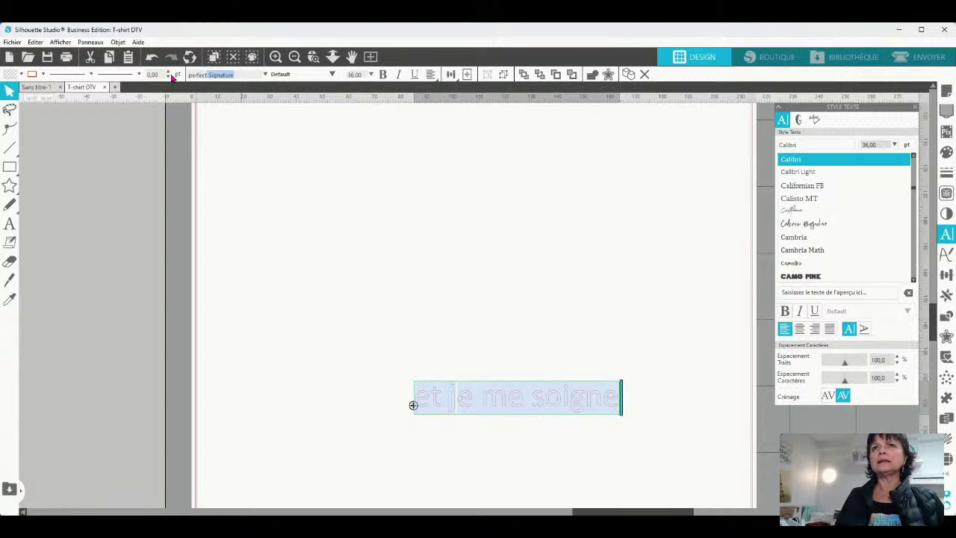
pyautogui.press('Return')
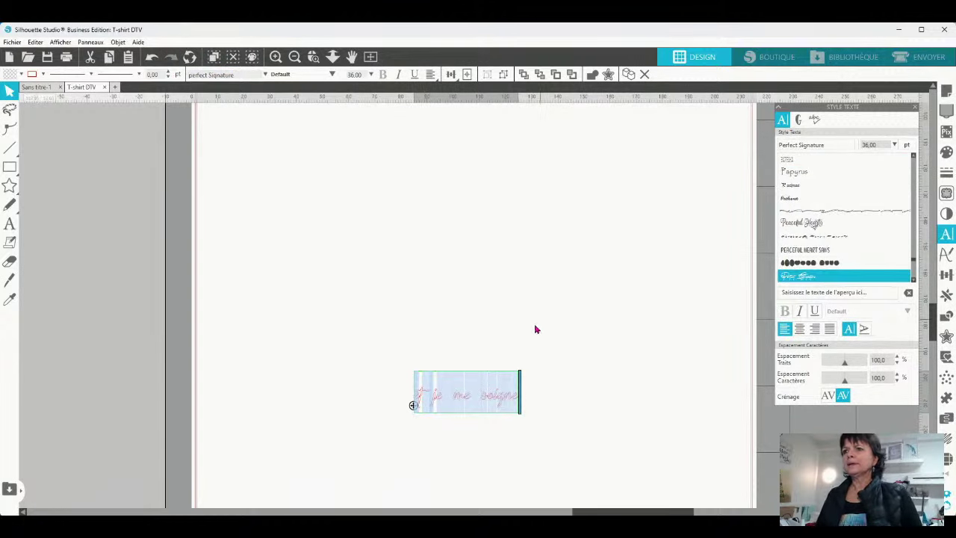
pyautogui.click(552, 339)
pyautogui.click(501, 401)
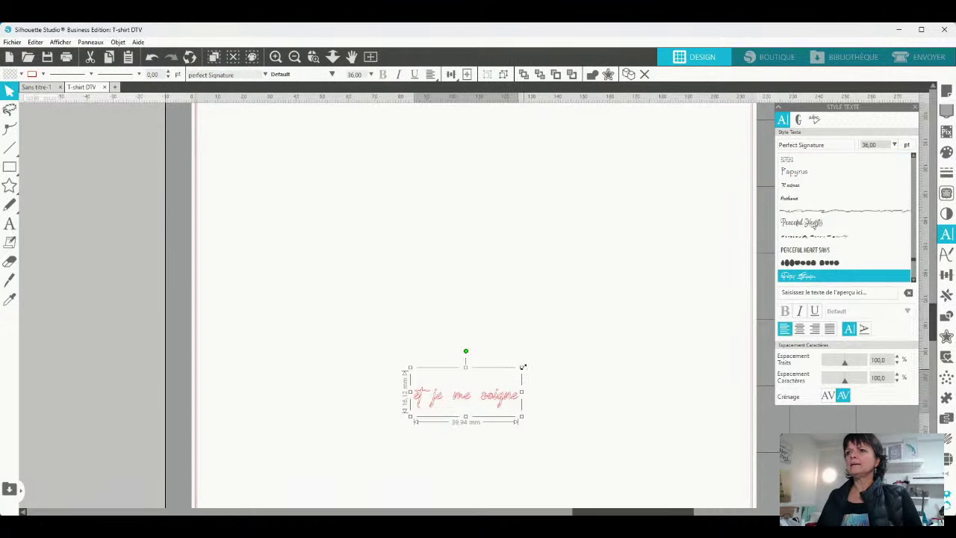
pyautogui.moveTo(523, 368); pyautogui.dragTo(604, 335)
# Set the font of the whole word "GOURMANDE" on the page to Perpetua Titling MT.
pyautogui.scroll(5, 448, 202)
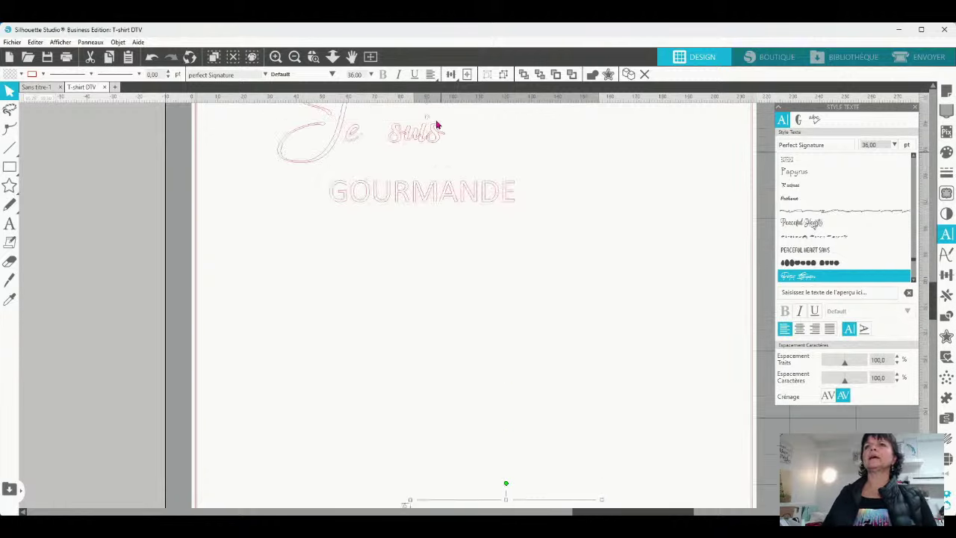
pyautogui.click(403, 236)
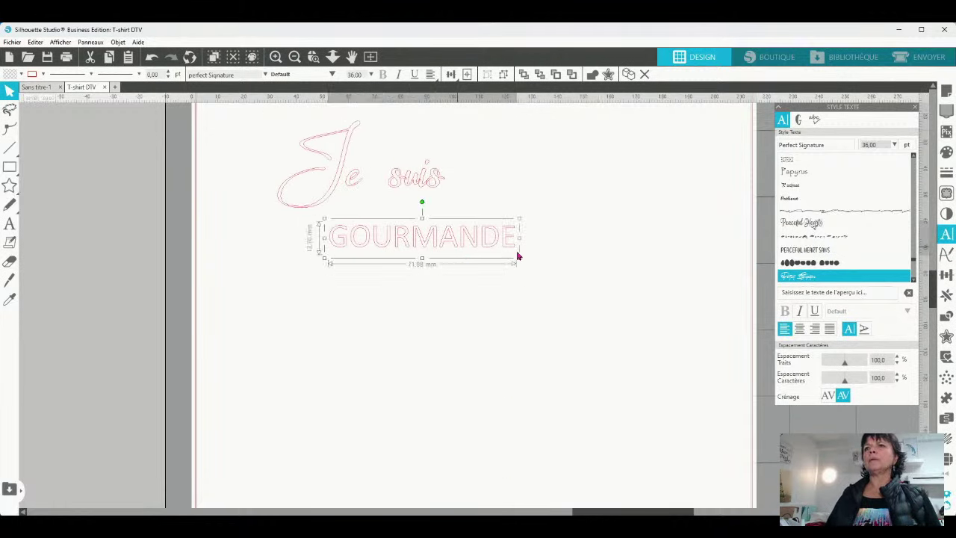
pyautogui.doubleClick(403, 241)
pyautogui.hotkey('ctrl', 'a')
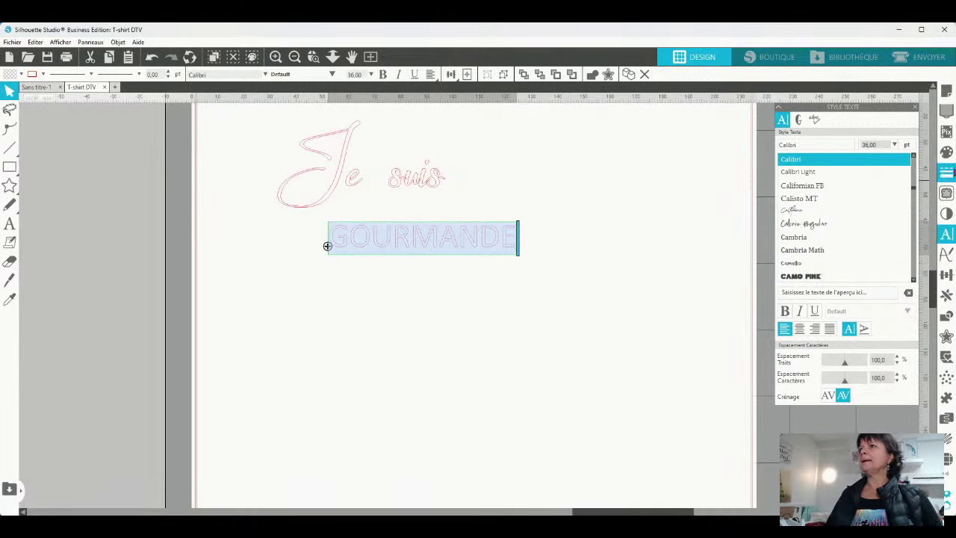
pyautogui.scroll(10, 911, 160)
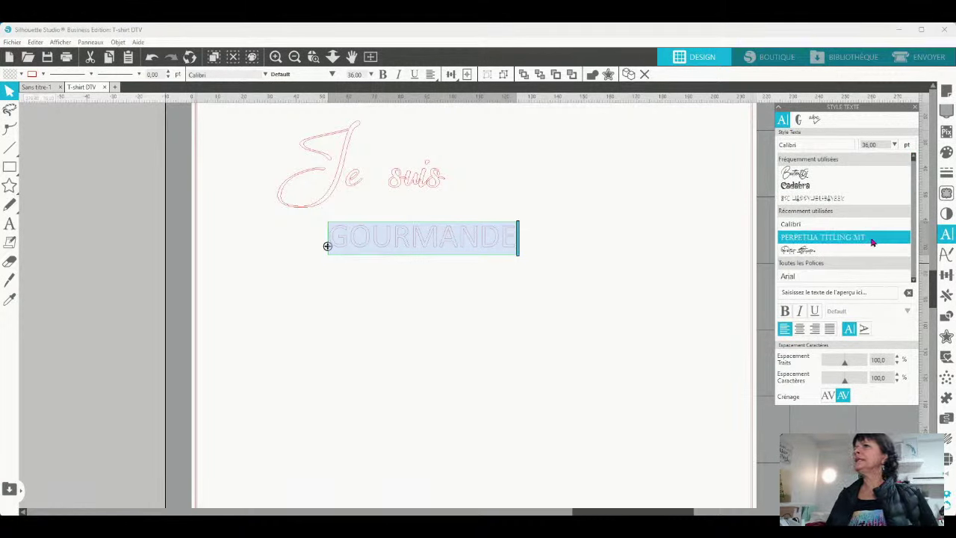
pyautogui.click(872, 238)
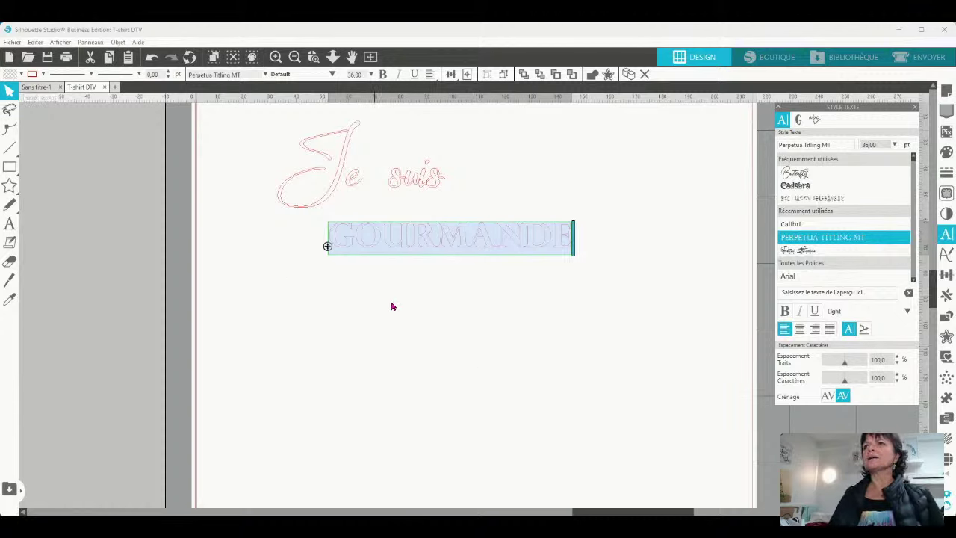
pyautogui.click(363, 321)
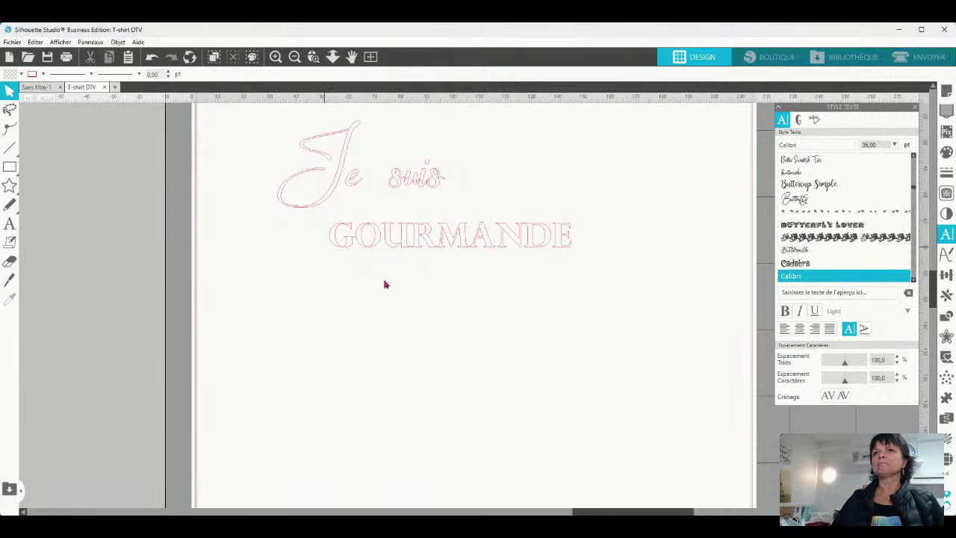
# Duplicate the three texts on the page together, placing the copy to the right of the originals.
pyautogui.moveTo(263, 126)
pyautogui.mouseDown()
pyautogui.moveTo(478, 510)
pyautogui.moveTo(527, 500)
pyautogui.moveTo(553, 462)
pyautogui.mouseUp()
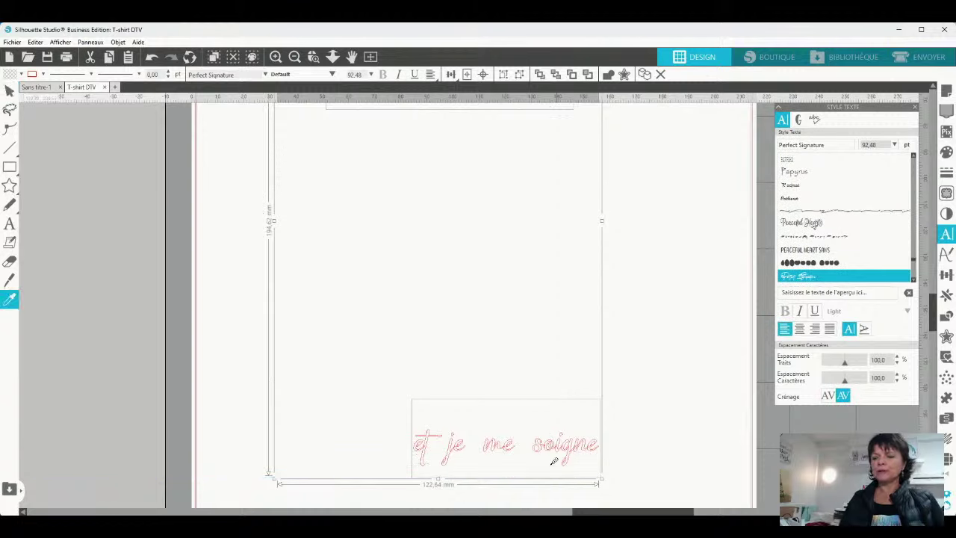
pyautogui.hotkey('ctrl', 'd')
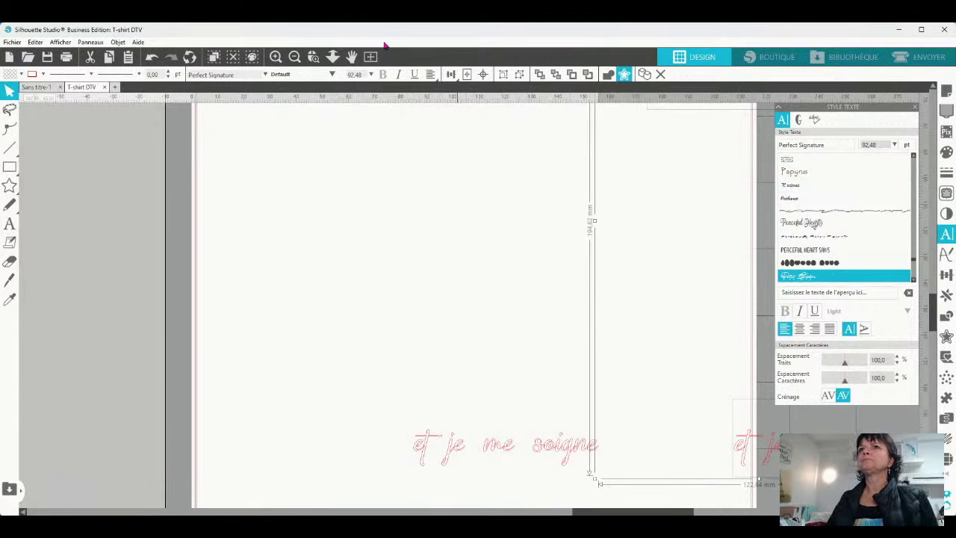
# Move the duplicated texts off the mat to the right and delete the three old texts left of the page.
pyautogui.click(370, 56)
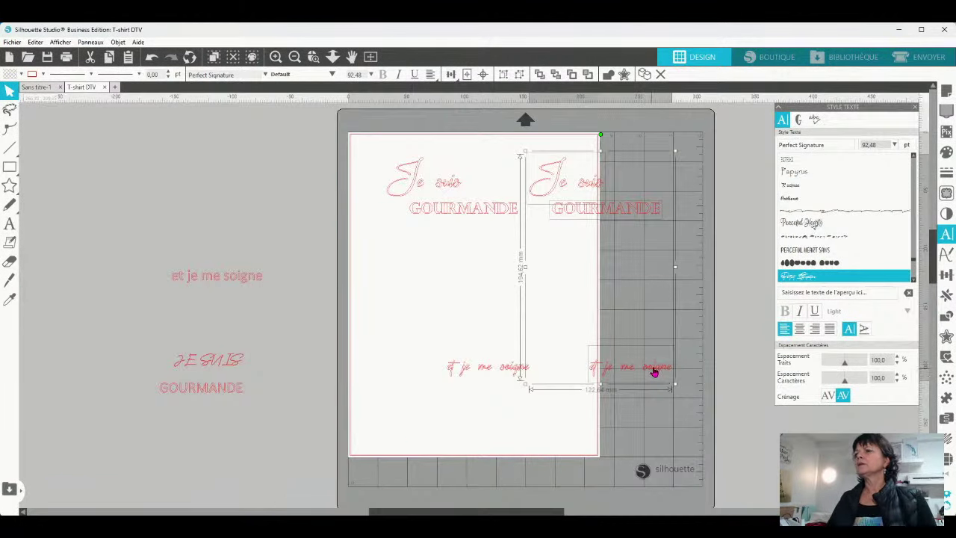
pyautogui.moveTo(654, 372); pyautogui.dragTo(877, 412)
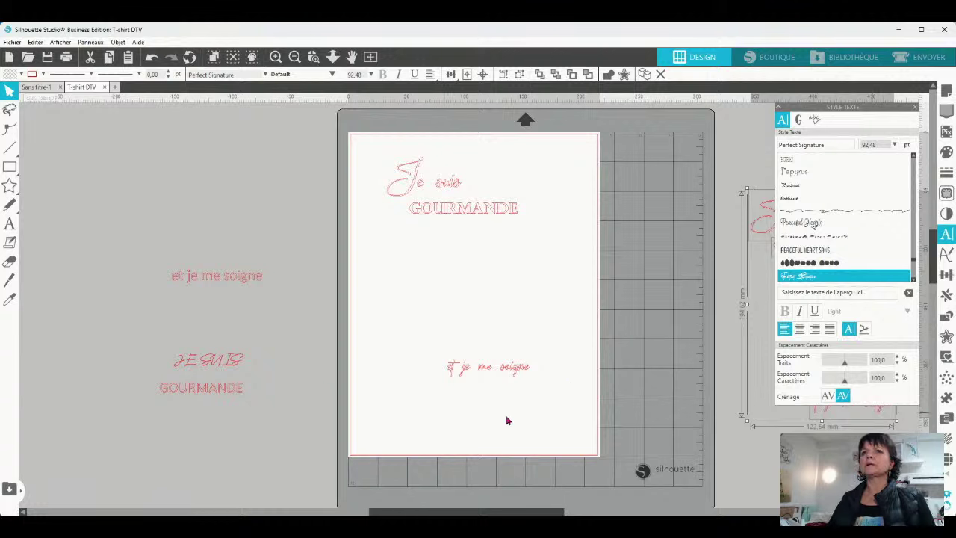
pyautogui.moveTo(179, 209); pyautogui.dragTo(200, 470)
pyautogui.press('Delete')
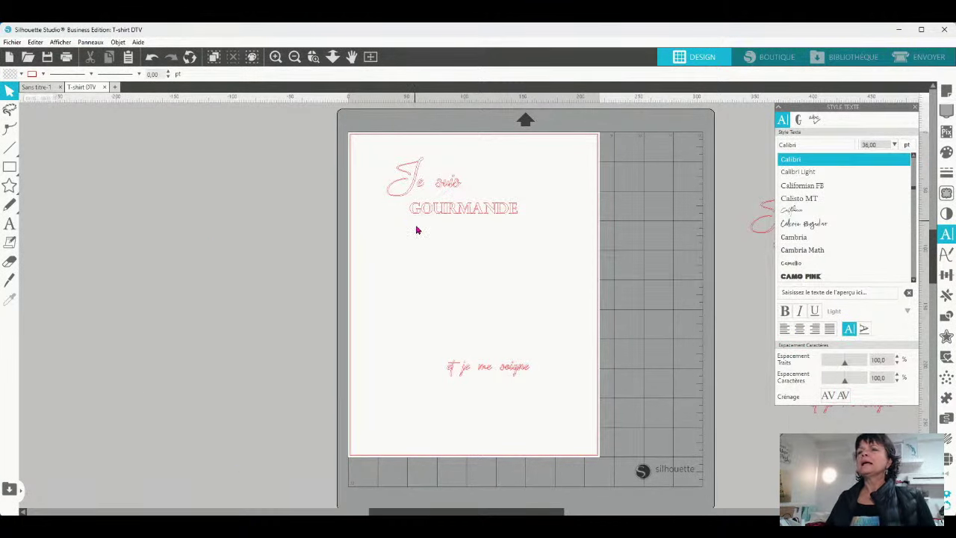
# Merge the overlapping letters of "Je suis" into movable shapes and shift "suis" slightly closer to "Je".
pyautogui.click(461, 185)
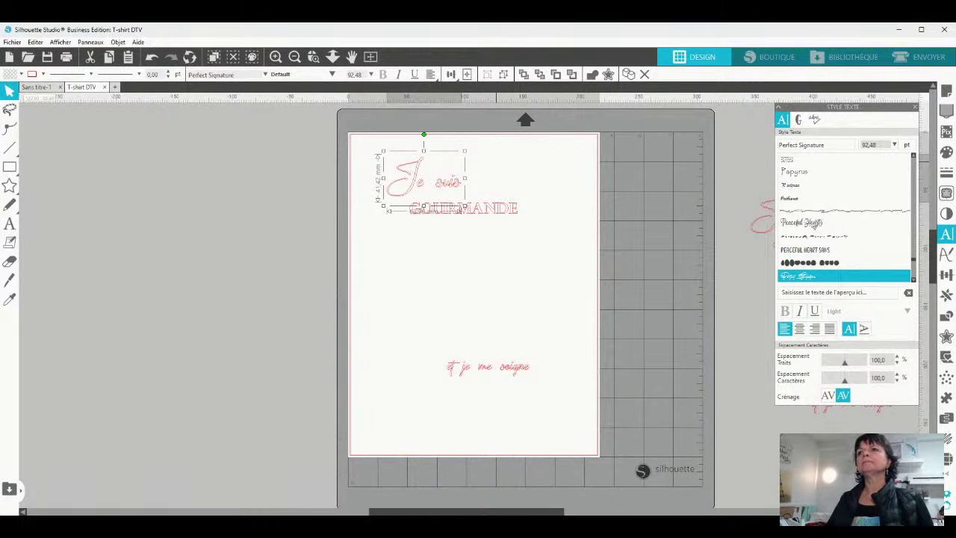
pyautogui.click(545, 307)
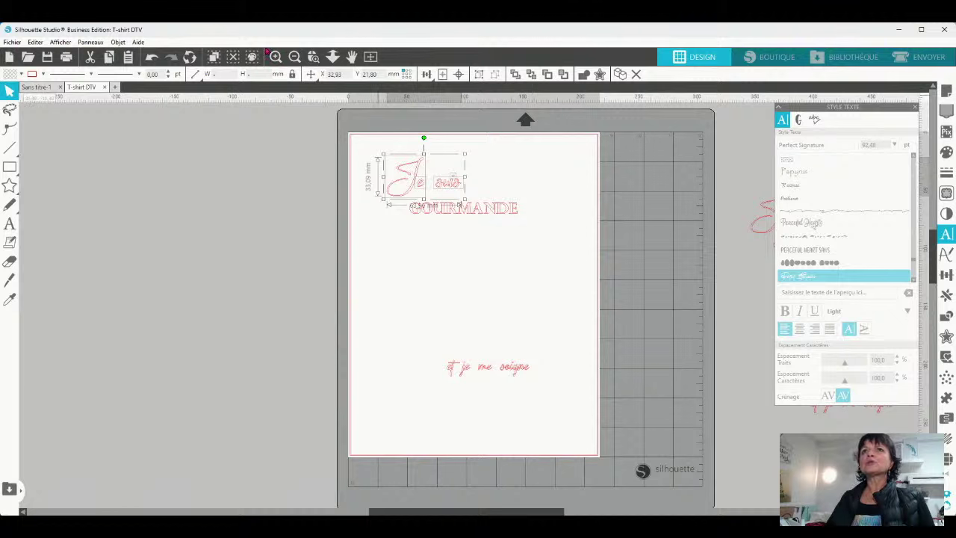
pyautogui.click(313, 58)
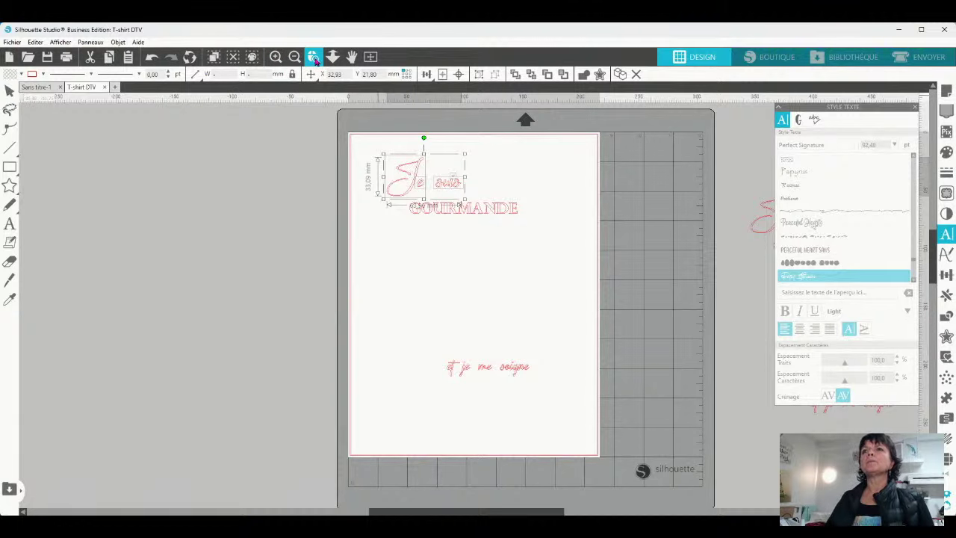
pyautogui.click(428, 185)
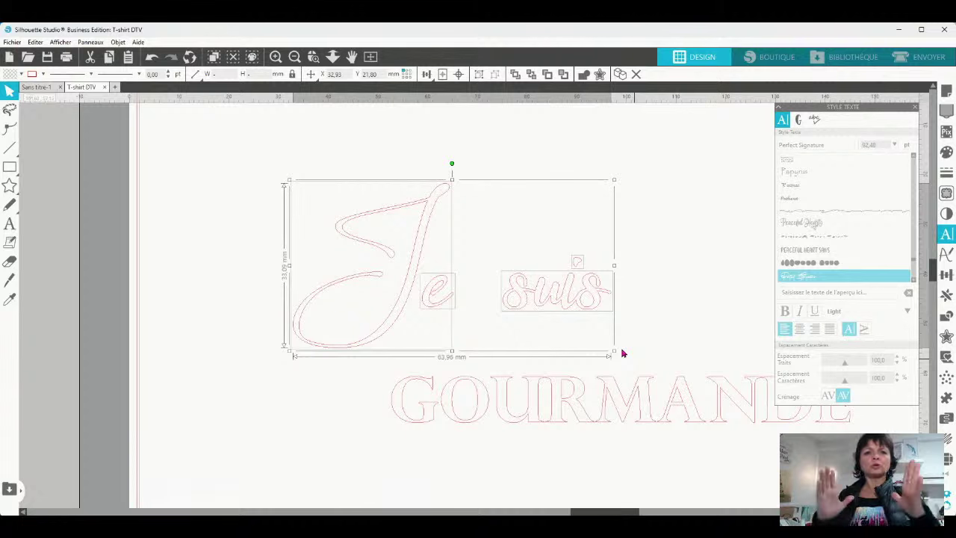
pyautogui.click(647, 240)
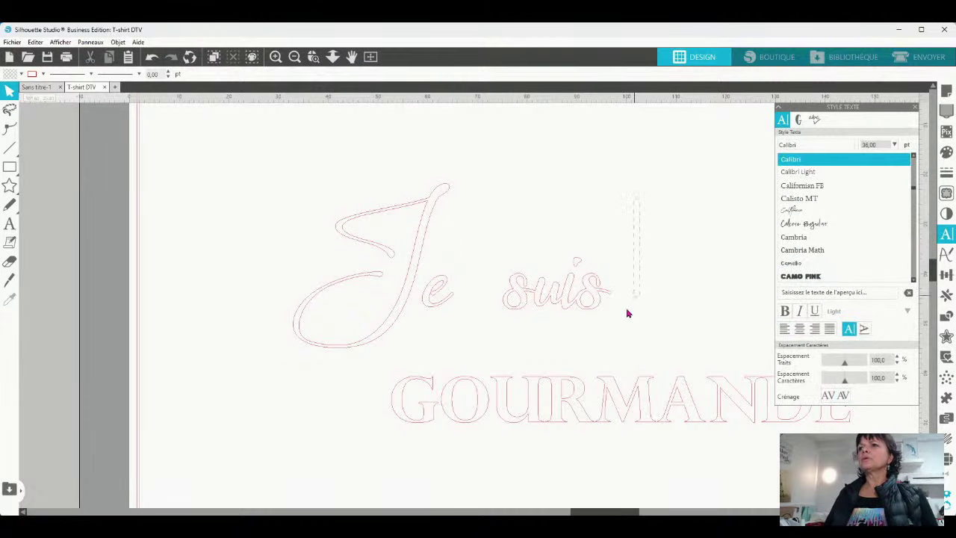
pyautogui.click(513, 307)
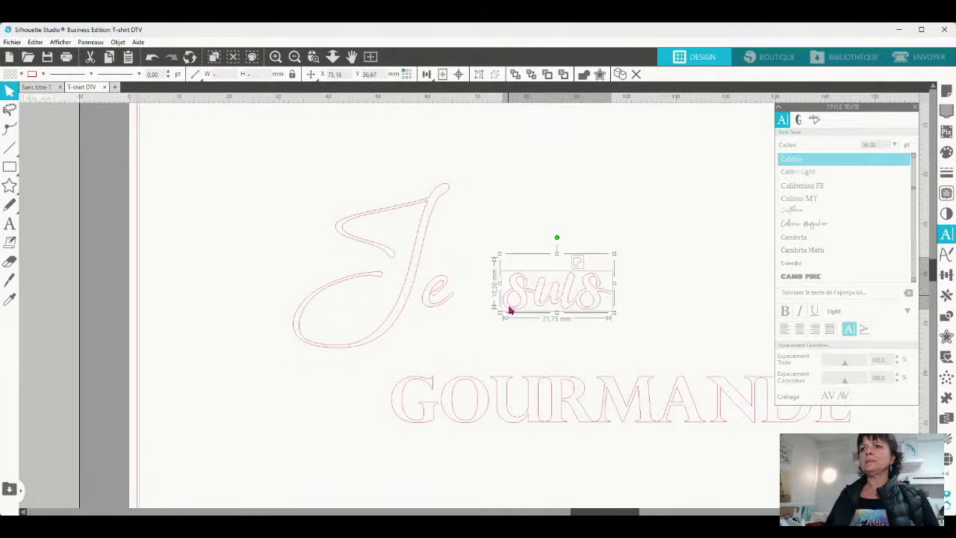
pyautogui.moveTo(509, 307)
pyautogui.mouseDown()
pyautogui.moveTo(482, 307)
pyautogui.moveTo(497, 308)
pyautogui.mouseUp()
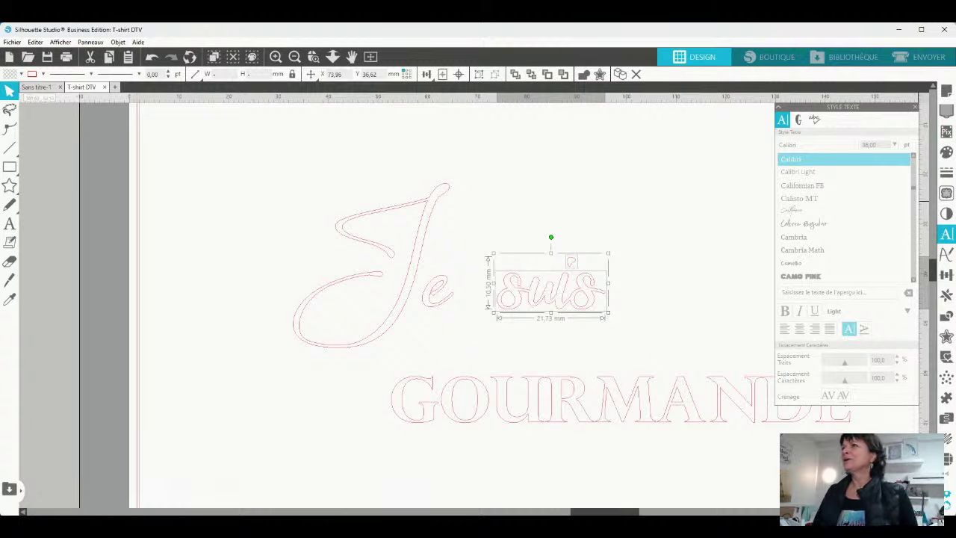
# Move the text style settings clear of the page setup area and display the page's grid and snapping options.
pyautogui.moveTo(869, 106); pyautogui.dragTo(207, 127)
pyautogui.click(946, 90)
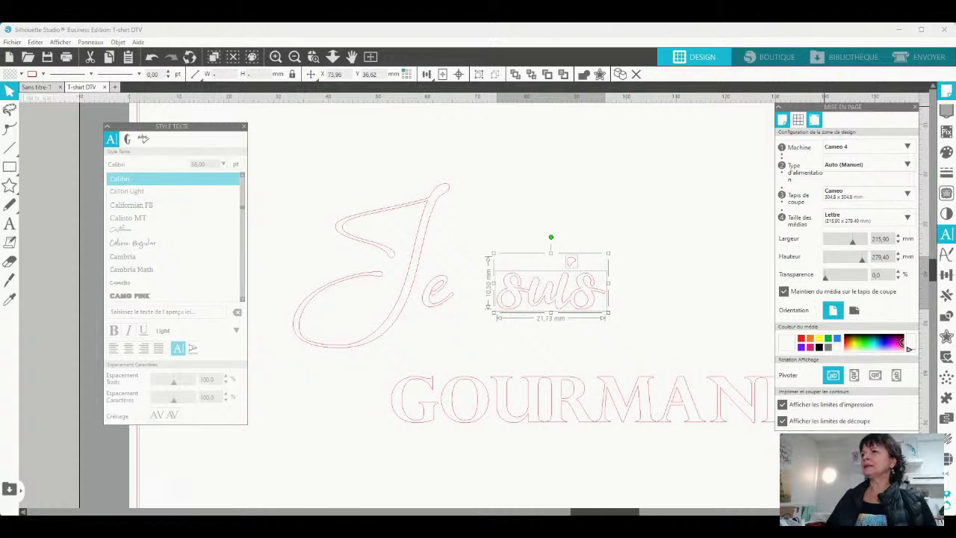
pyautogui.click(797, 120)
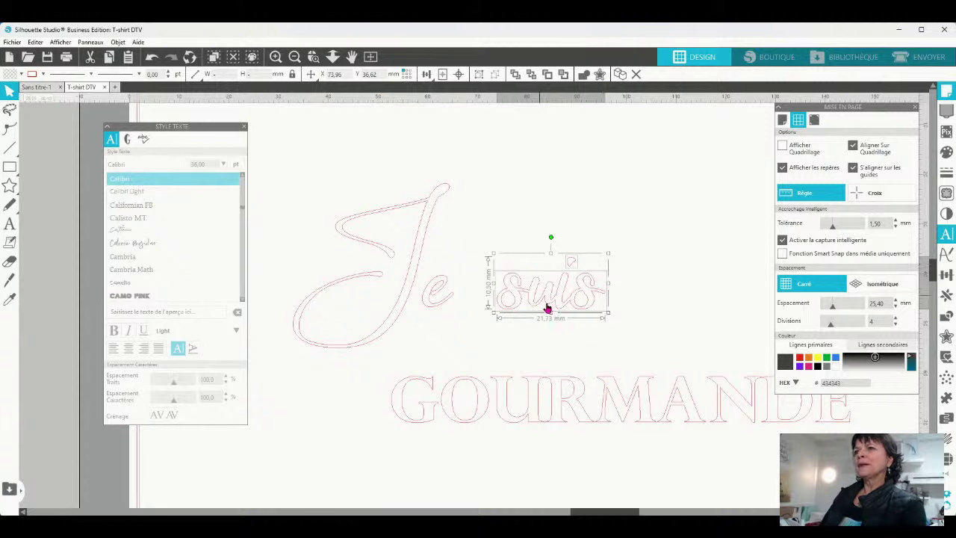
# Try nudging "suis" left with smart snapping (Activer la capture intelligente) on and off, undoing each nudge.
pyautogui.press('Left')
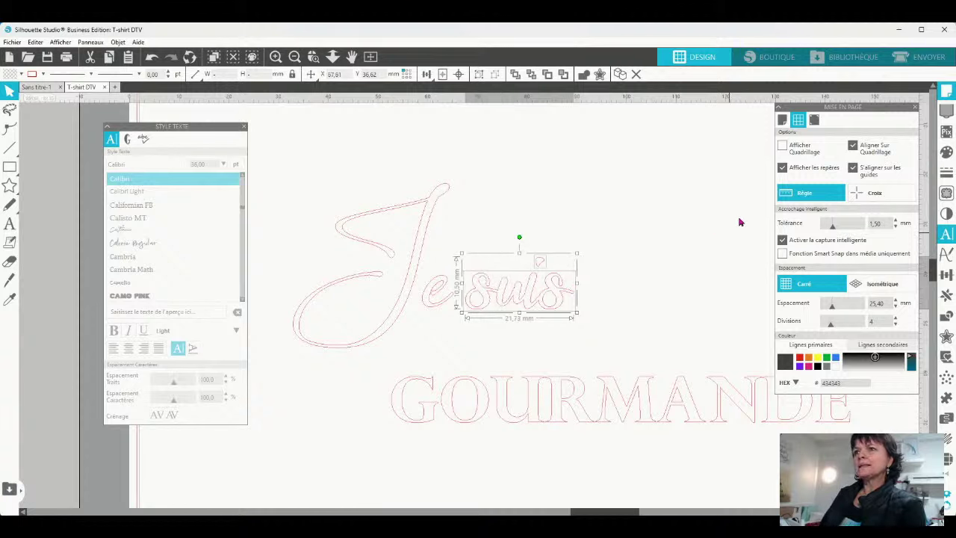
pyautogui.hotkey('ctrl', 'z')
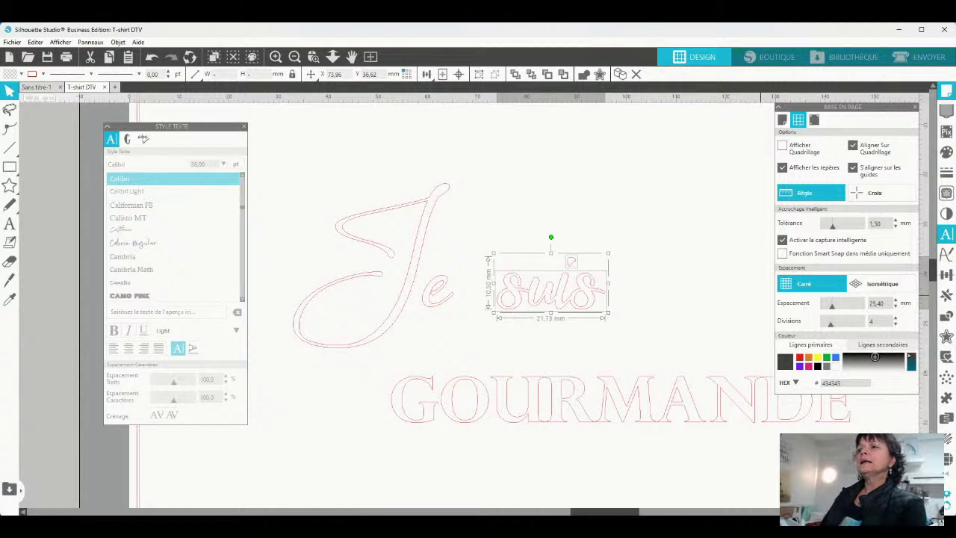
pyautogui.click(782, 240)
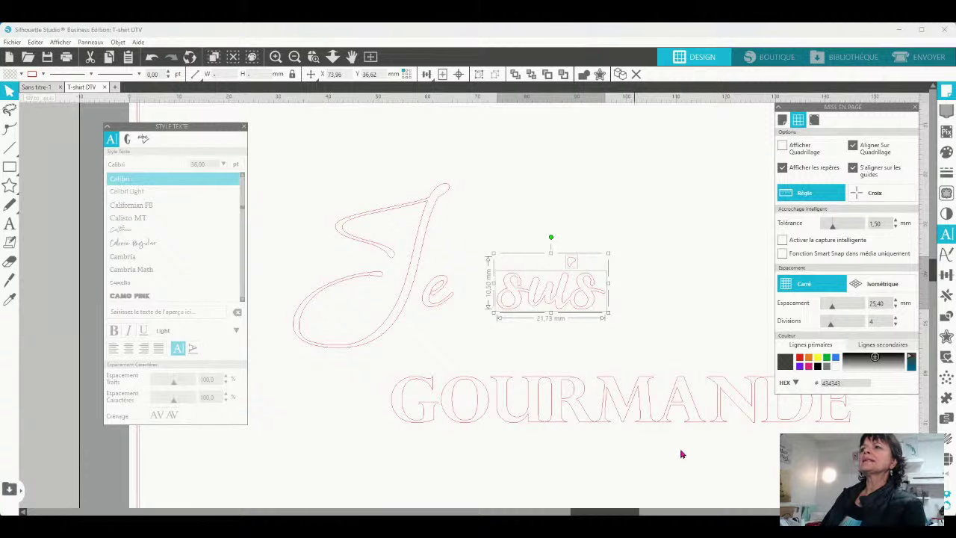
pyautogui.press('Left')
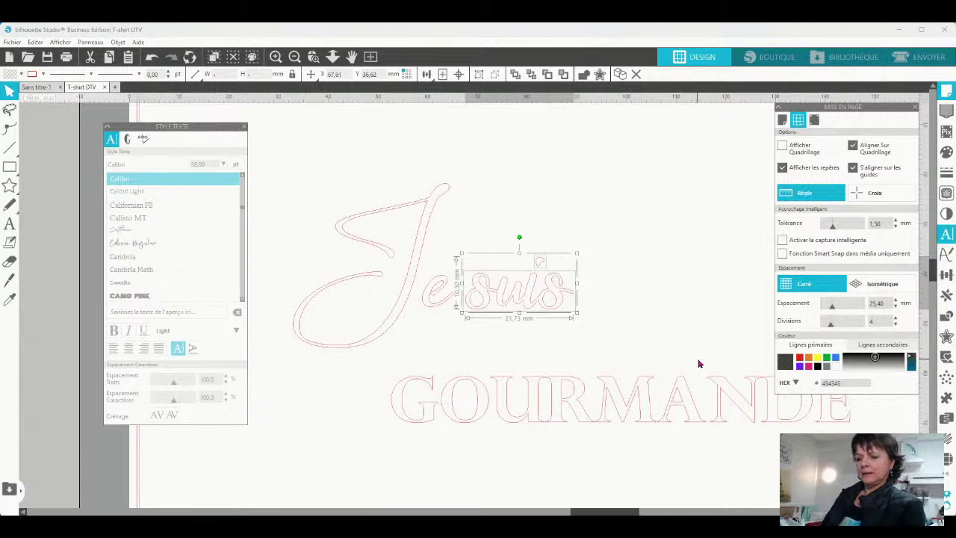
pyautogui.hotkey('ctrl', 'z')
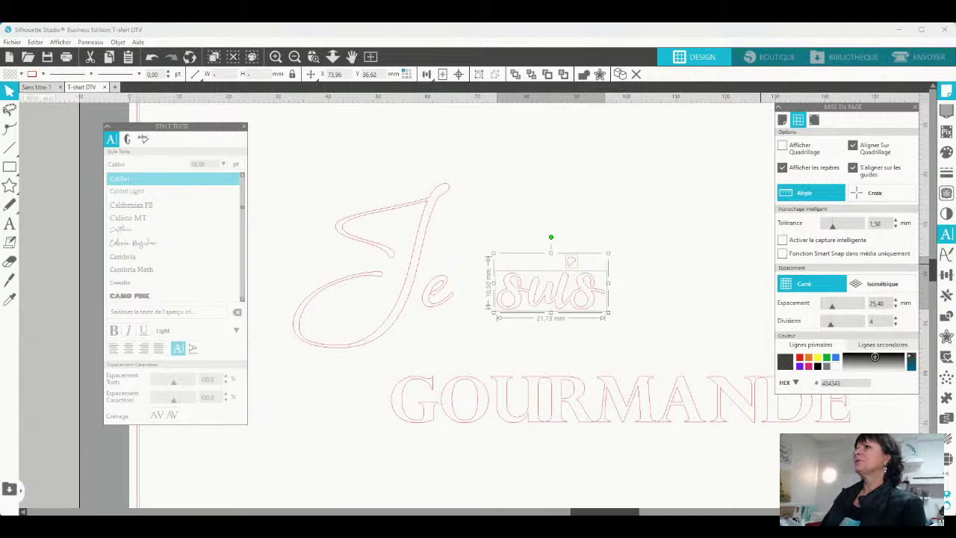
pyautogui.click(782, 239)
# Turn off snapping to the grid (Aligner Sur Quadrillage) and nudge "suis" left in fine increments toward "Je".
pyautogui.click(853, 145)
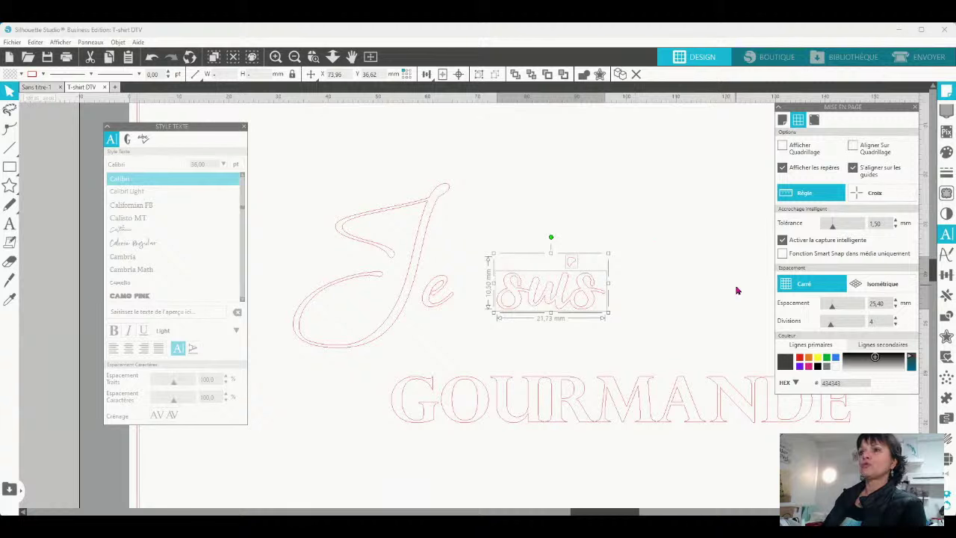
pyautogui.press('Left')
pyautogui.press('Left')
pyautogui.press('Left')
pyautogui.press('Left')
pyautogui.press('Left')
pyautogui.press('Left')
pyautogui.press('Left')
pyautogui.press('Left')
pyautogui.press('Left')
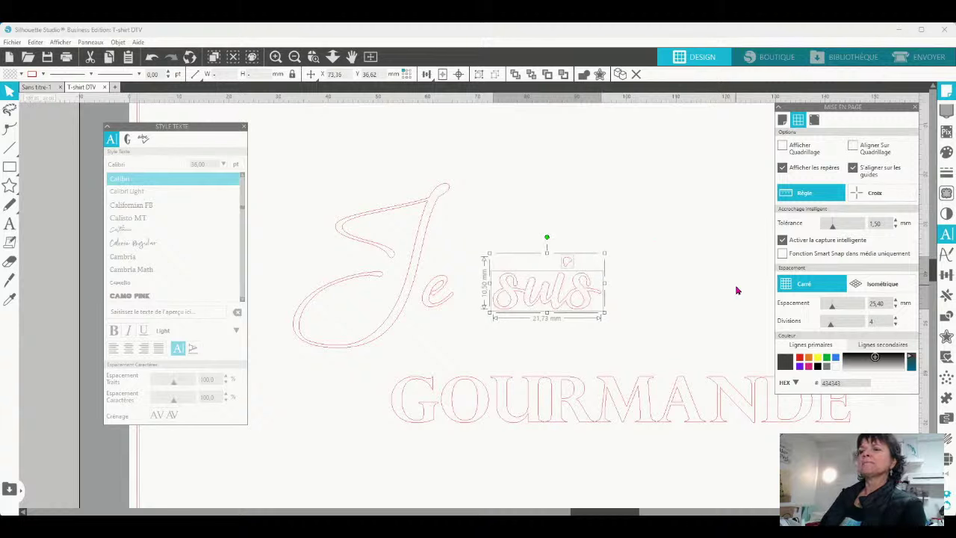
pyautogui.press('Left')
pyautogui.press('Left')
pyautogui.press('Left')
pyautogui.press('Left')
pyautogui.press('Left')
pyautogui.press('Left')
pyautogui.press('Left')
pyautogui.press('Left')
pyautogui.press('Left')
pyautogui.press('Left')
pyautogui.press('Left')
pyautogui.press('Left')
pyautogui.press('Left')
pyautogui.press('Left')
pyautogui.press('Left')
pyautogui.press('Left')
pyautogui.press('Left')
pyautogui.press('Left')
pyautogui.press('Left')
pyautogui.press('Left')
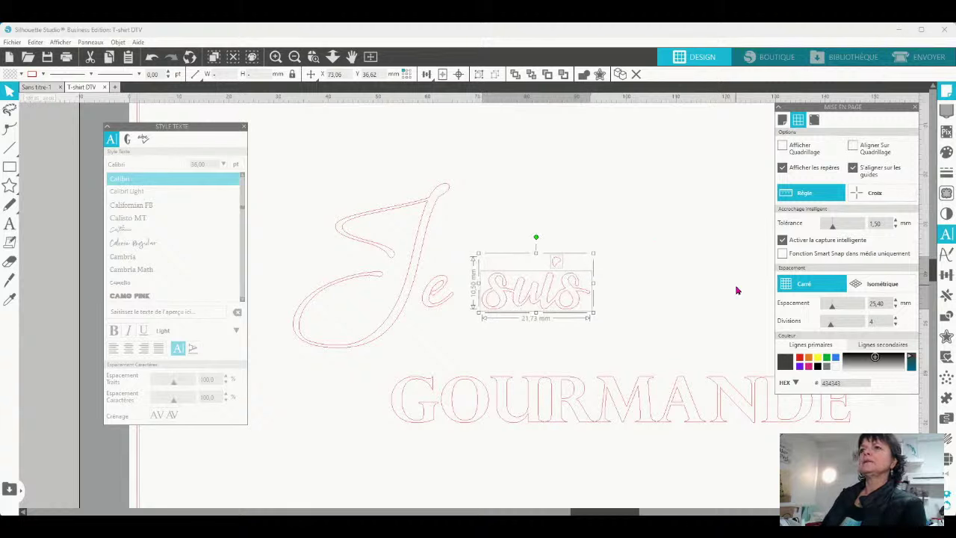
# Nudge the letter "e" of "Je" left toward the "J", to an X position of about 58 mm.
pyautogui.click(433, 304)
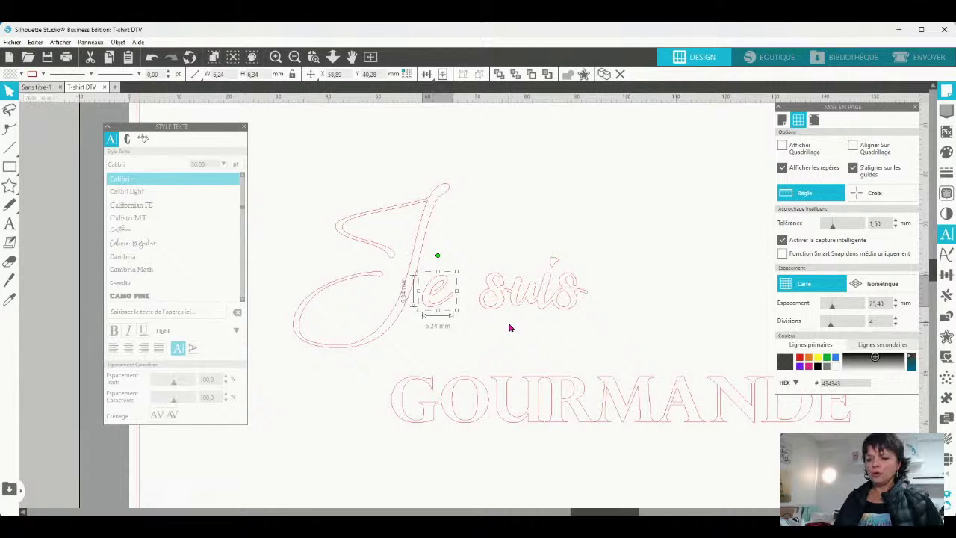
pyautogui.press('Left')
pyautogui.press('Left')
pyautogui.press('Left')
pyautogui.press('Left')
pyautogui.press('Left')
pyautogui.press('Left')
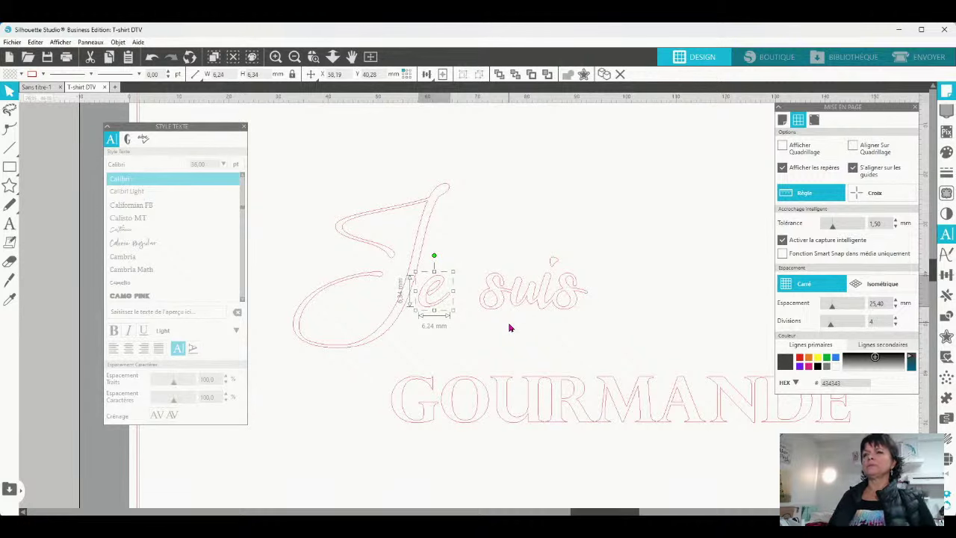
# Nudge "suis" slightly further left toward the "e", to an X position of about 70 mm.
pyautogui.moveTo(611, 249); pyautogui.dragTo(469, 331)
pyautogui.press('Left')
pyautogui.press('Left')
pyautogui.press('Left')
pyautogui.press('Left')
pyautogui.press('Left')
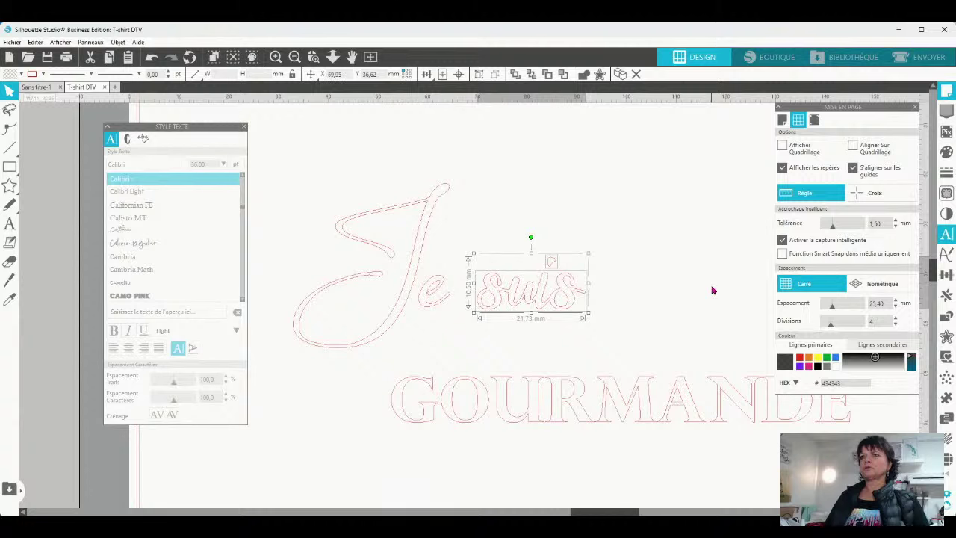
# Combine all the pieces of "Je suis" into a single object and open its points for editing.
pyautogui.click(423, 307)
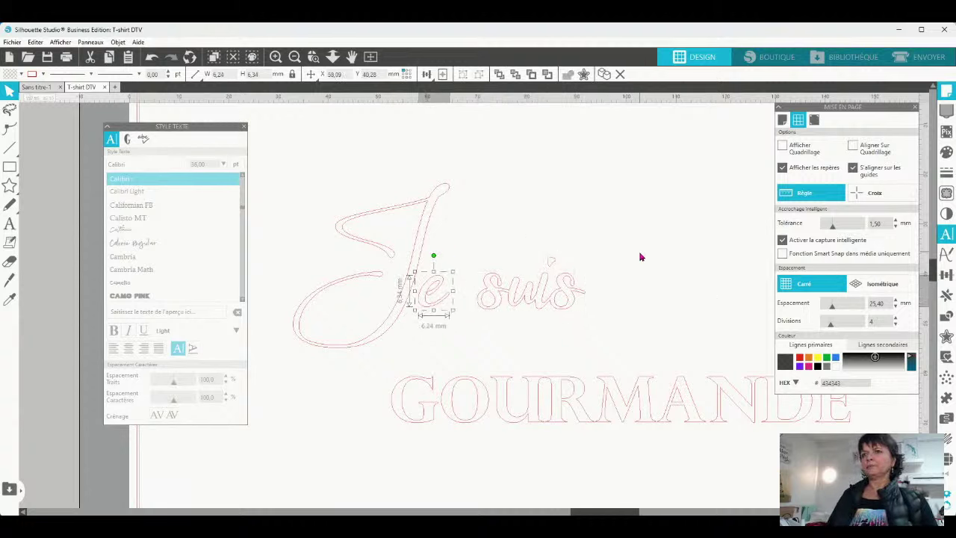
pyautogui.moveTo(629, 192); pyautogui.dragTo(312, 351)
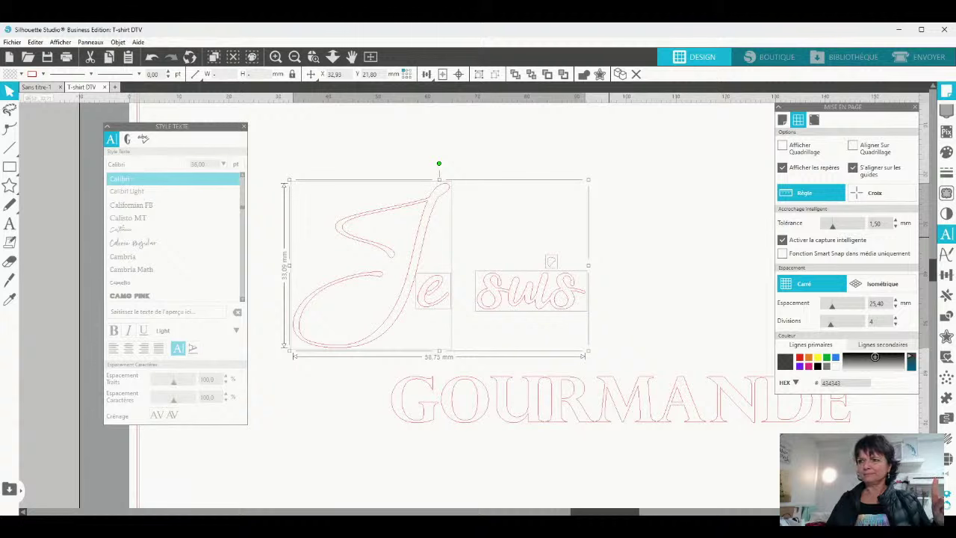
pyautogui.hotkey('ctrl', 'g')
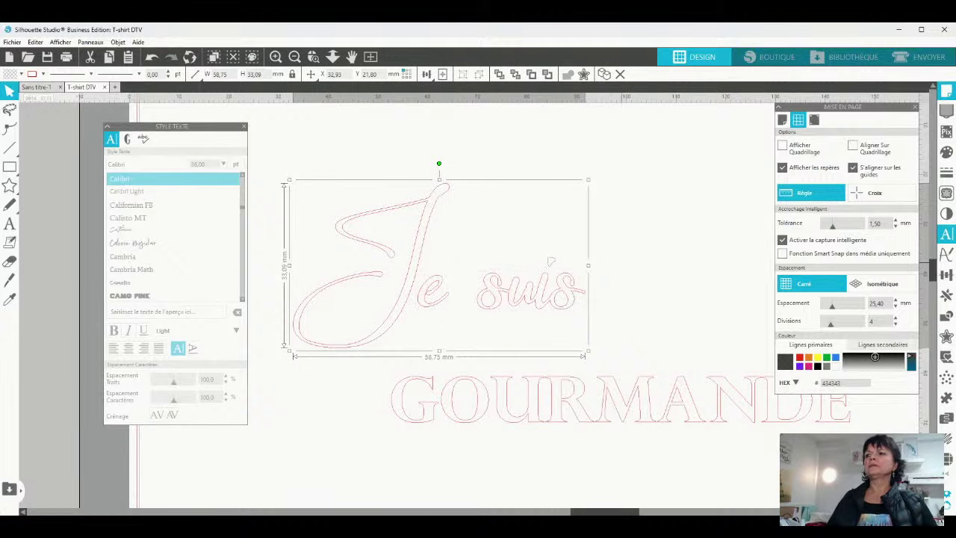
pyautogui.doubleClick(551, 261)
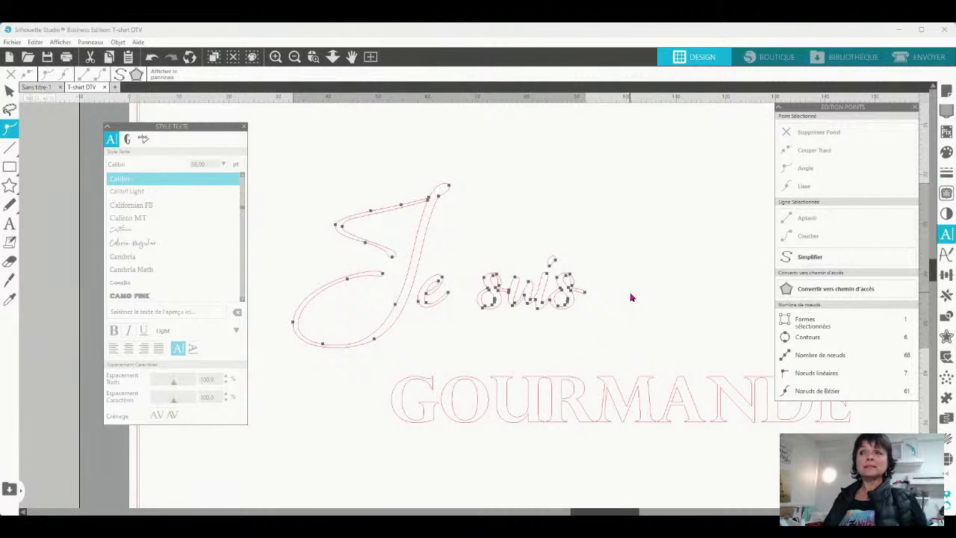
# Convert "GOURMANDE" from text into a single shape and simplify its points.
pyautogui.moveTo(363, 391); pyautogui.dragTo(590, 439)
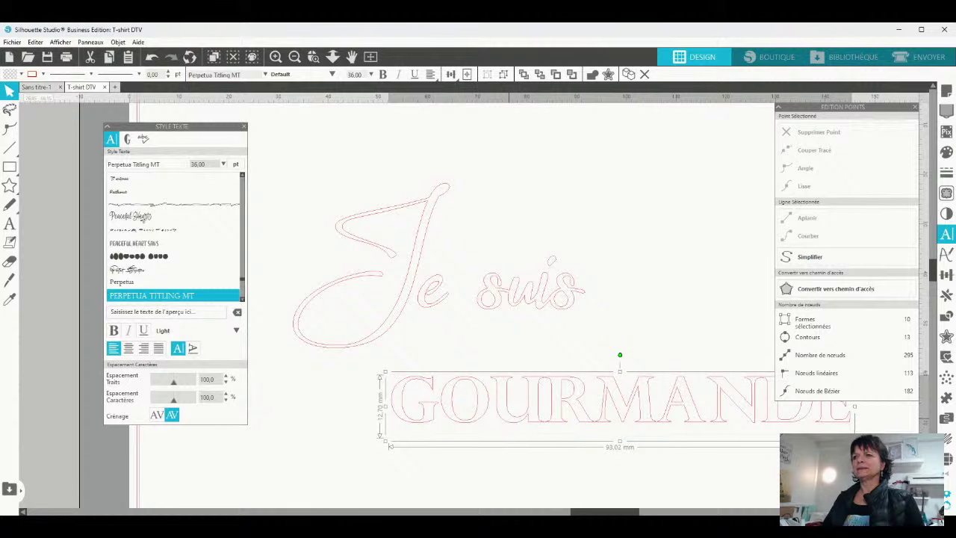
pyautogui.click(551, 412)
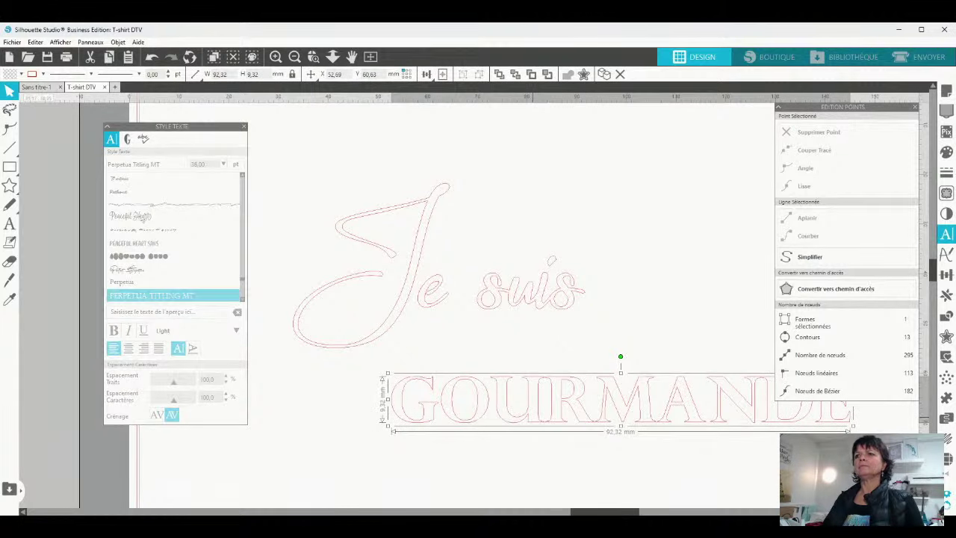
pyautogui.doubleClick(550, 411)
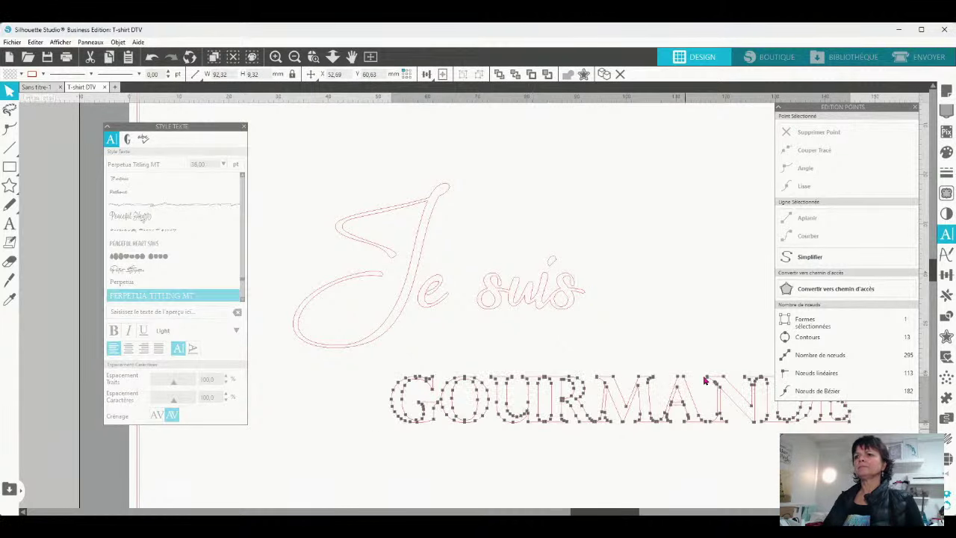
pyautogui.click(833, 263)
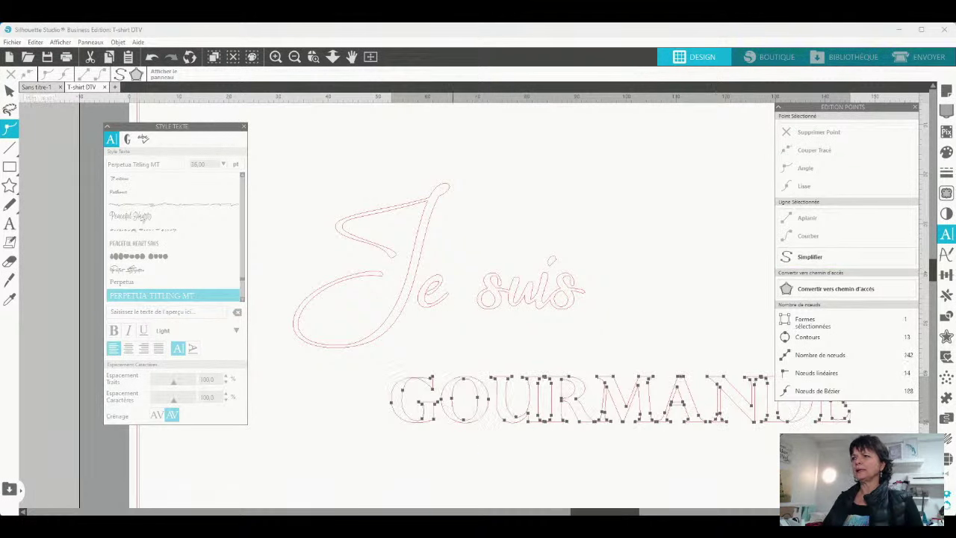
pyautogui.click(547, 476)
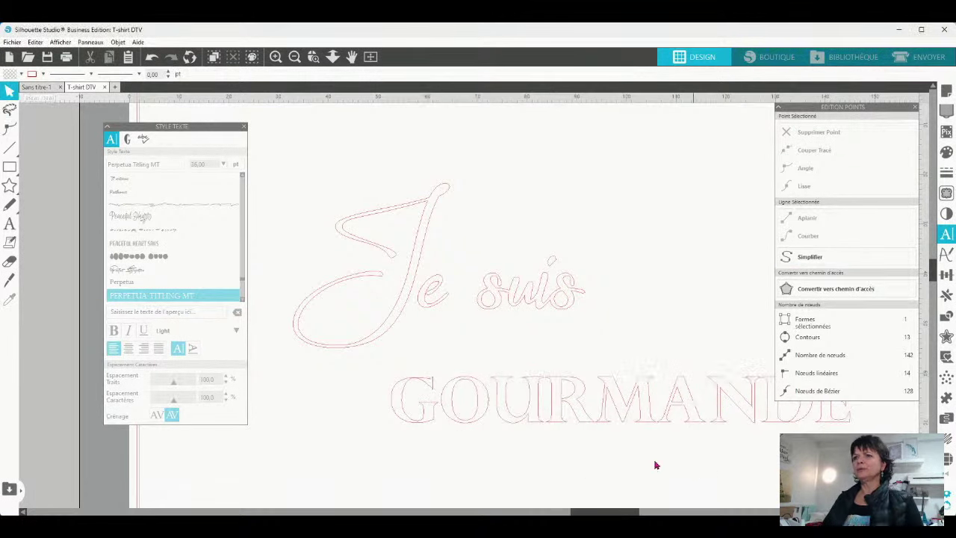
# Move the text "et je me soigne" left on the lower part of the page.
pyautogui.scroll(-2, 534, 443)
pyautogui.scroll(-3, 485, 403)
pyautogui.scroll(-5, 467, 418)
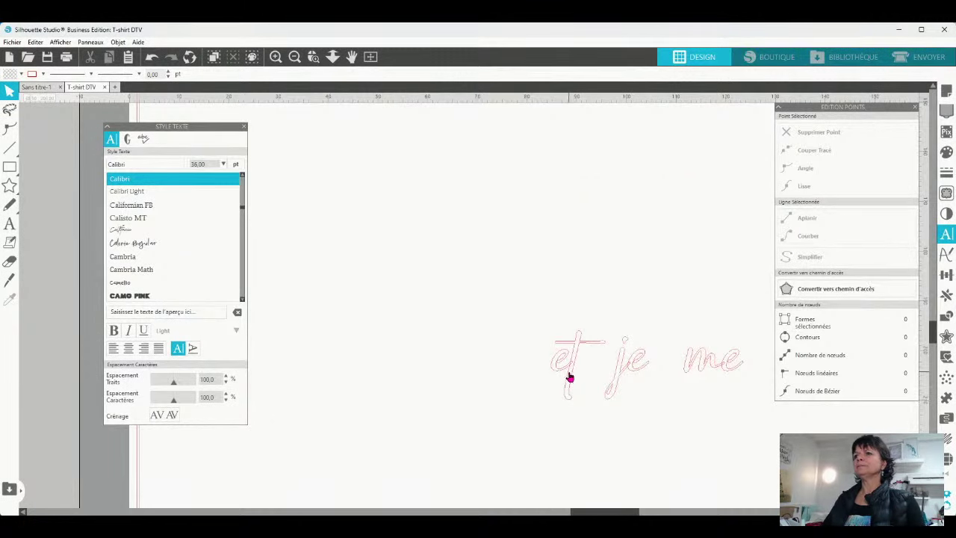
pyautogui.moveTo(570, 375); pyautogui.dragTo(344, 369)
# Try to merge the letters of "et je me soigne" into word shapes, and undo the merge.
pyautogui.moveTo(324, 269)
pyautogui.mouseDown()
pyautogui.moveTo(538, 421)
pyautogui.moveTo(751, 427)
pyautogui.moveTo(619, 427)
pyautogui.moveTo(609, 437)
pyautogui.mouseUp()
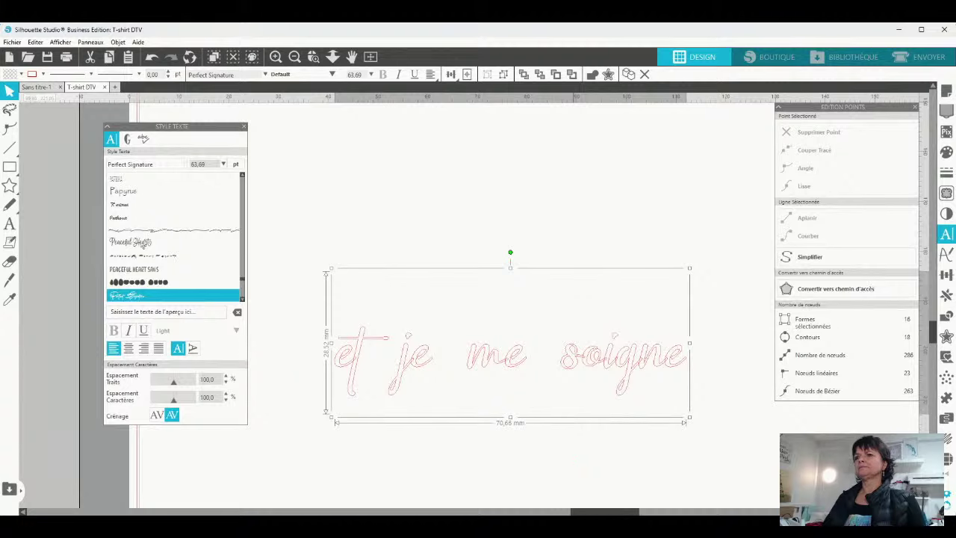
pyautogui.click(747, 375)
pyautogui.moveTo(701, 309); pyautogui.dragTo(566, 402)
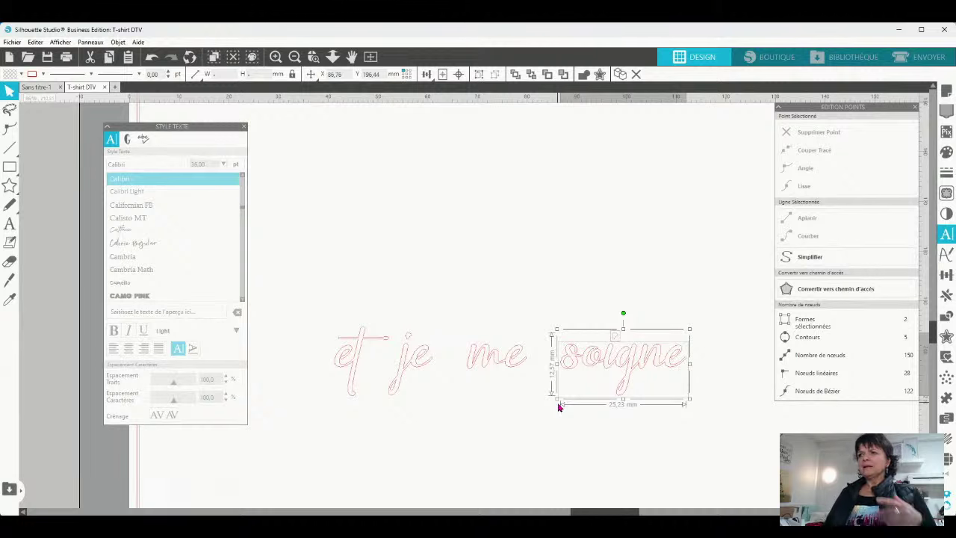
pyautogui.press('i')
pyautogui.click(648, 390)
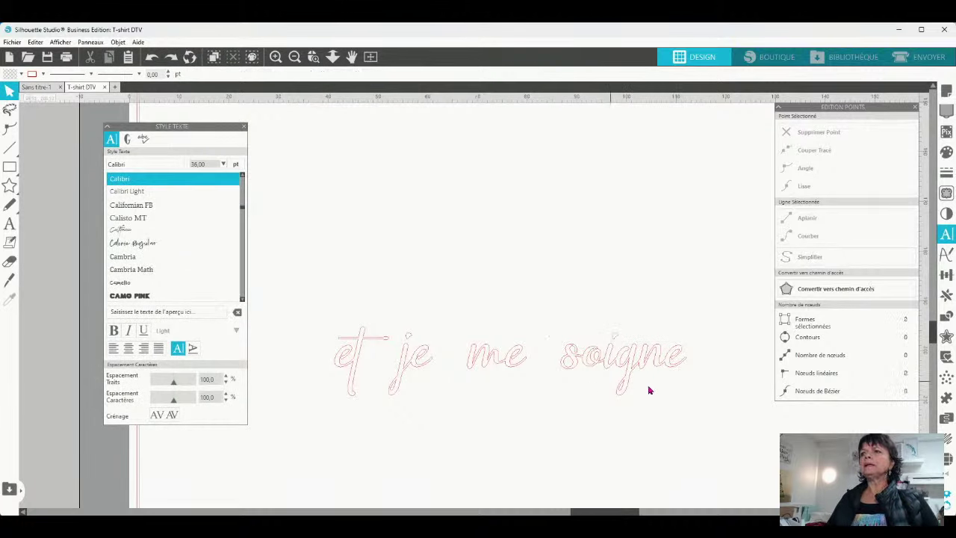
pyautogui.hotkey('ctrl', 'a')
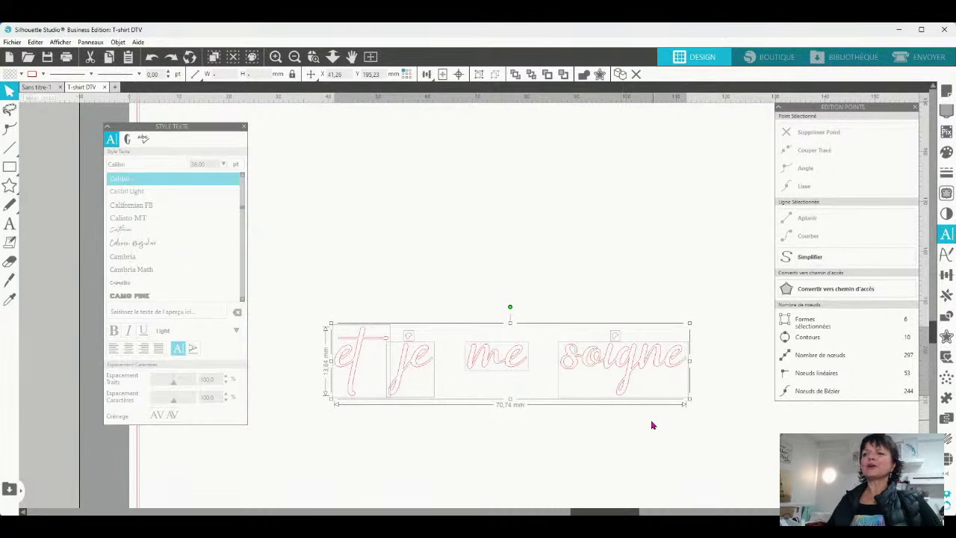
pyautogui.hotkey('ctrl', 'z')
pyautogui.press('v')
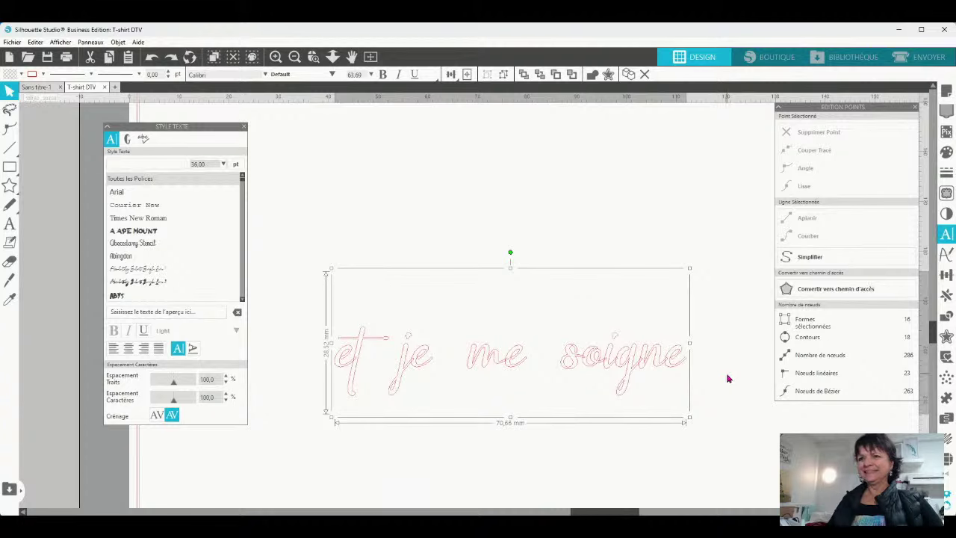
# Select the final "e" of "soigne" within the text and browse the Perfect Signature glyphs at the largest preview size.
pyautogui.click(756, 381)
pyautogui.click(675, 366)
pyautogui.doubleClick(673, 367)
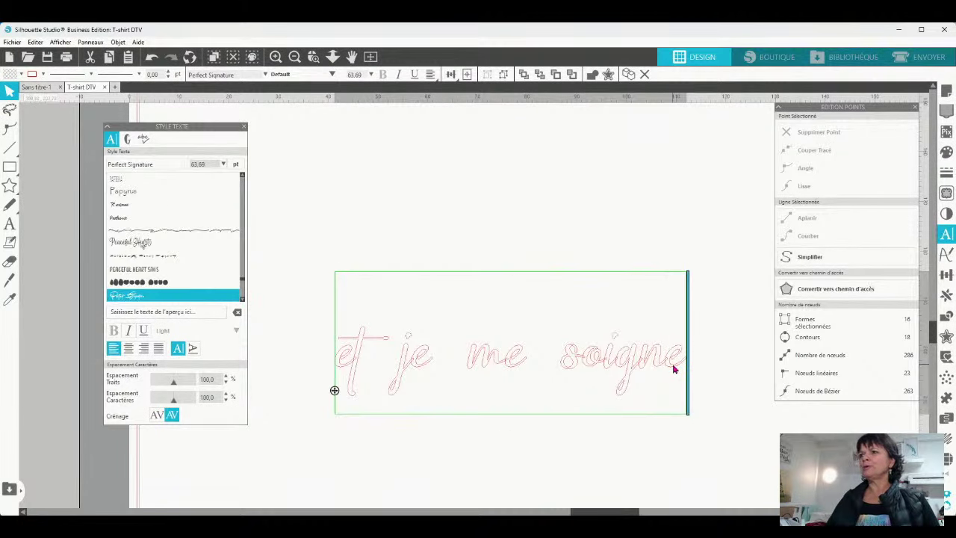
pyautogui.moveTo(672, 367); pyautogui.dragTo(678, 359)
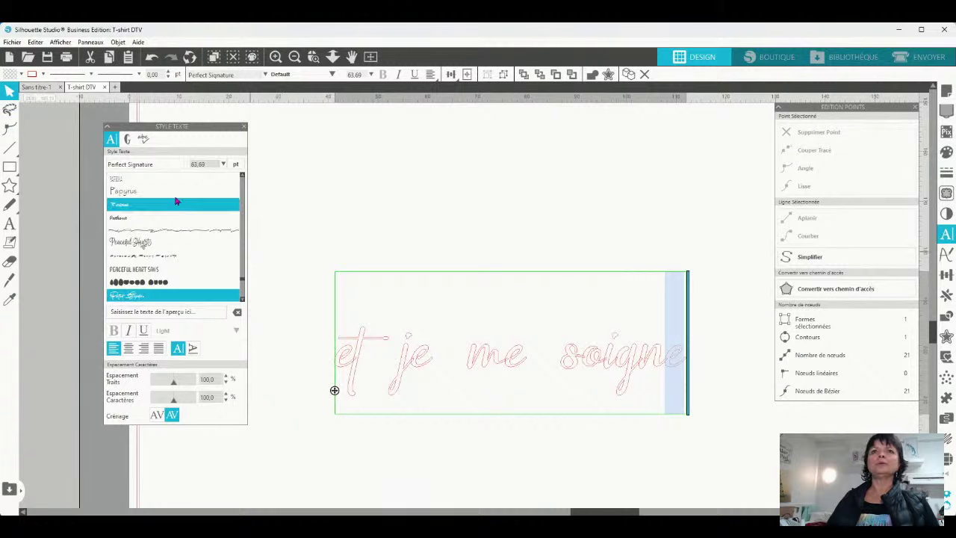
pyautogui.click(128, 140)
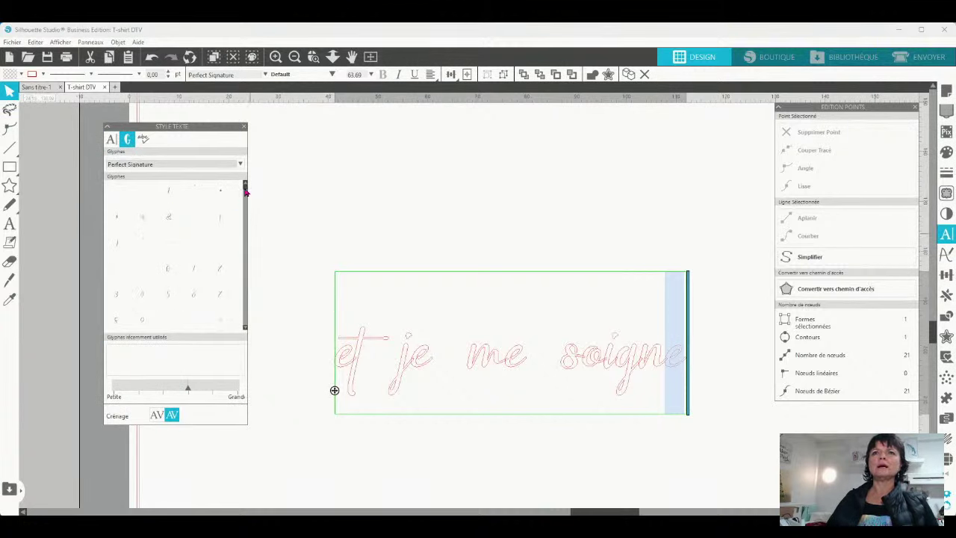
pyautogui.moveTo(245, 189); pyautogui.dragTo(246, 257)
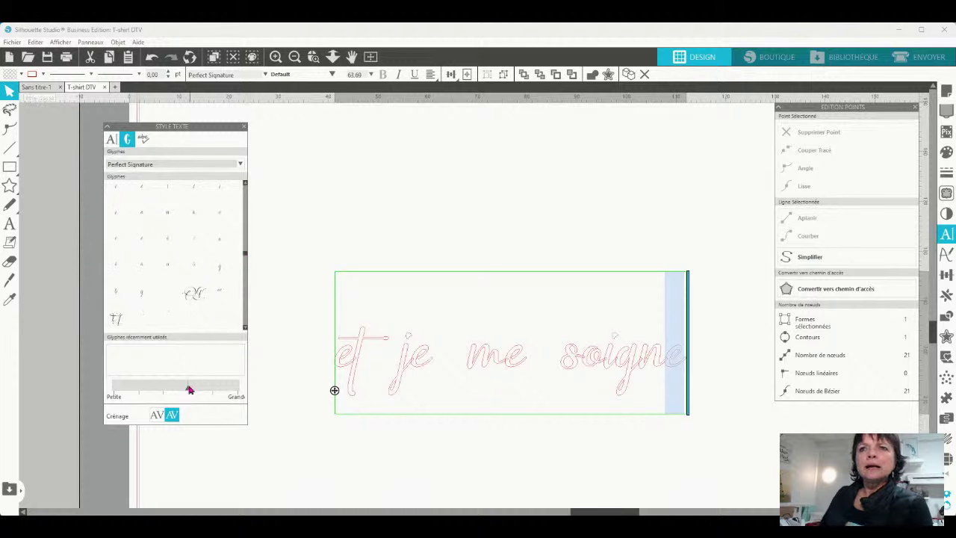
pyautogui.moveTo(188, 387); pyautogui.dragTo(238, 392)
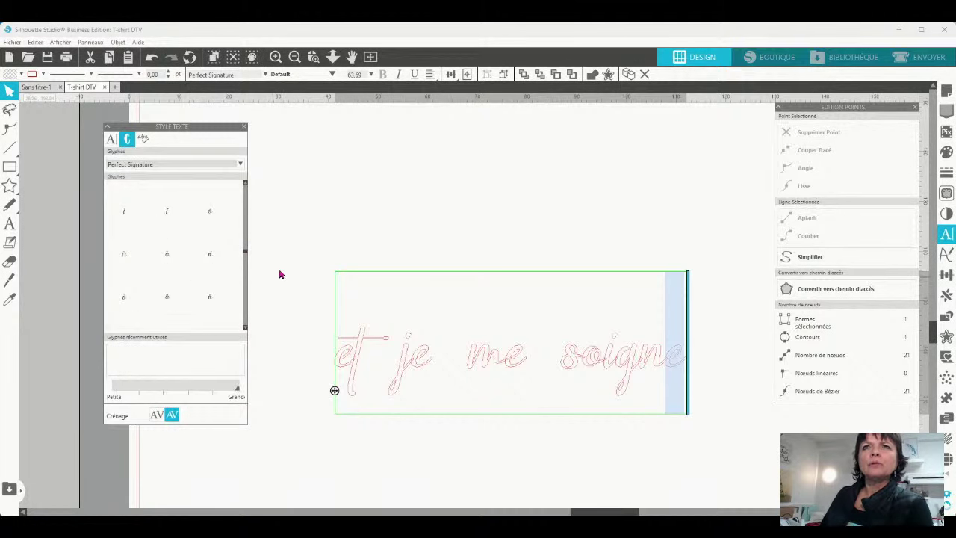
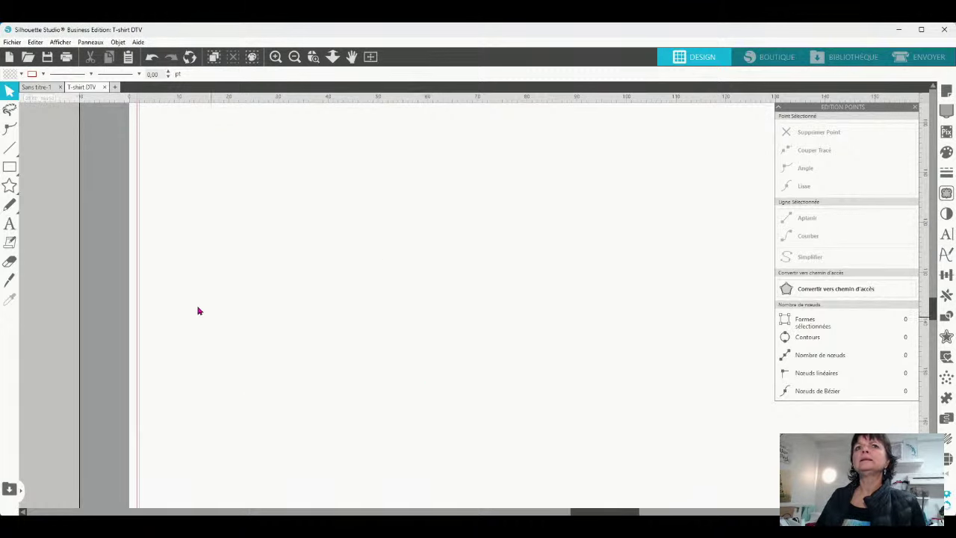
pyautogui.click(9, 223)
pyautogui.click(241, 213)
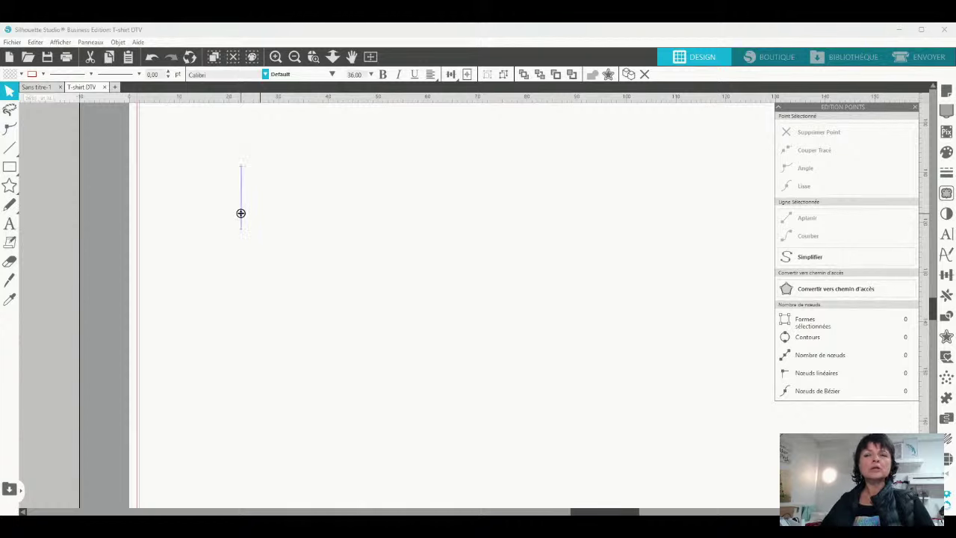
pyautogui.click(471, 307)
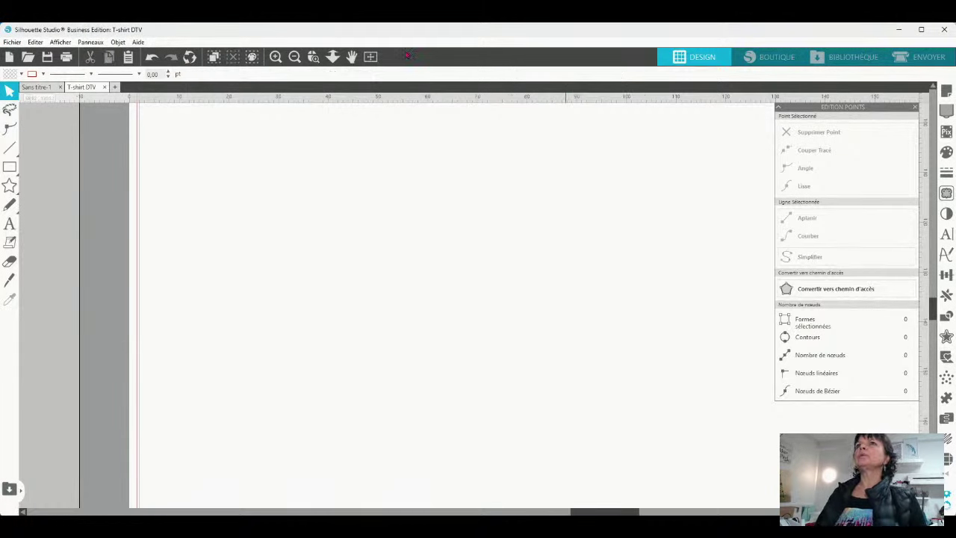
# Set the page's media colour to red in the page setup.
pyautogui.click(369, 57)
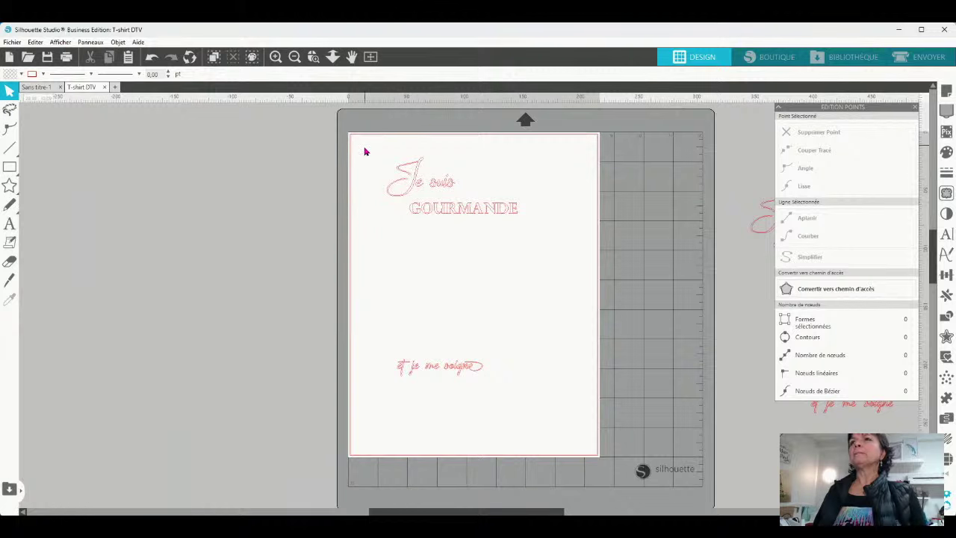
pyautogui.moveTo(382, 136); pyautogui.dragTo(418, 251)
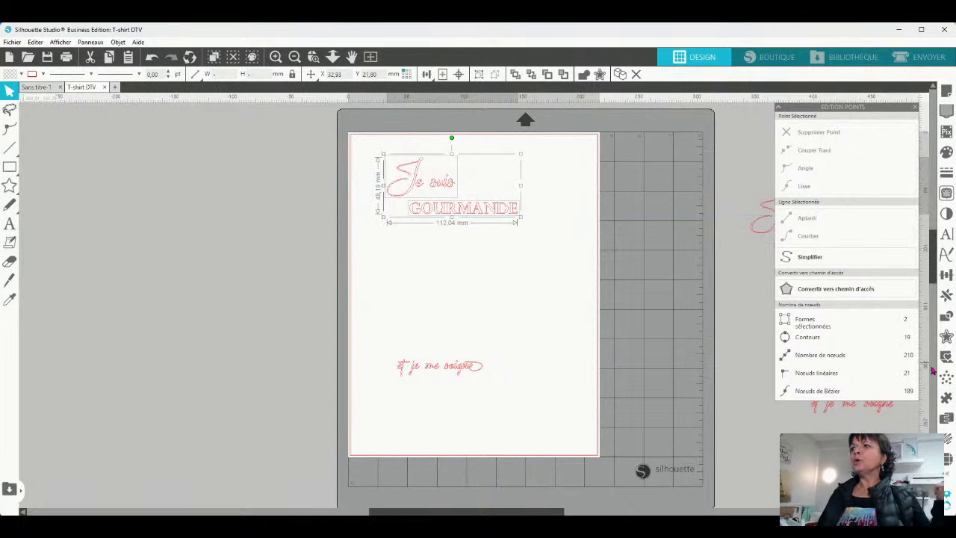
pyautogui.click(946, 90)
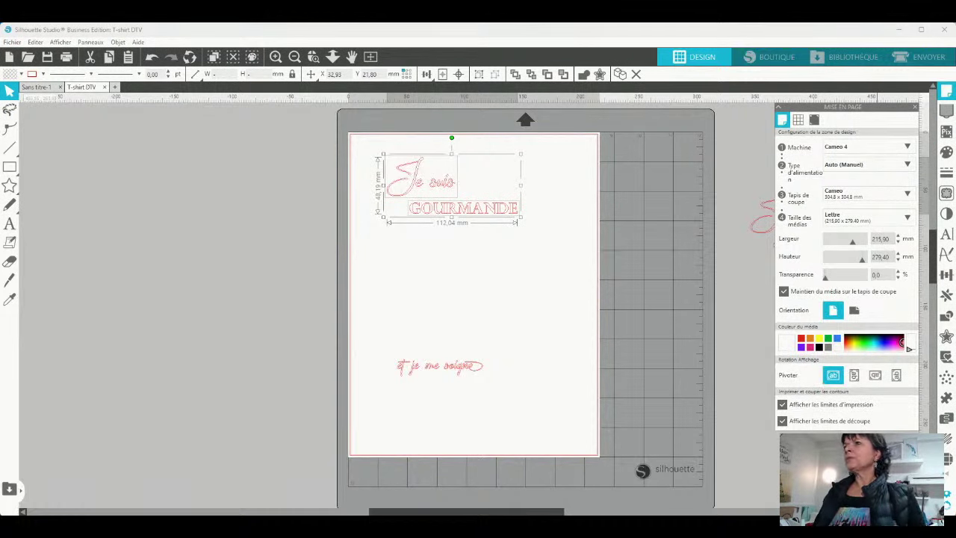
pyautogui.click(801, 337)
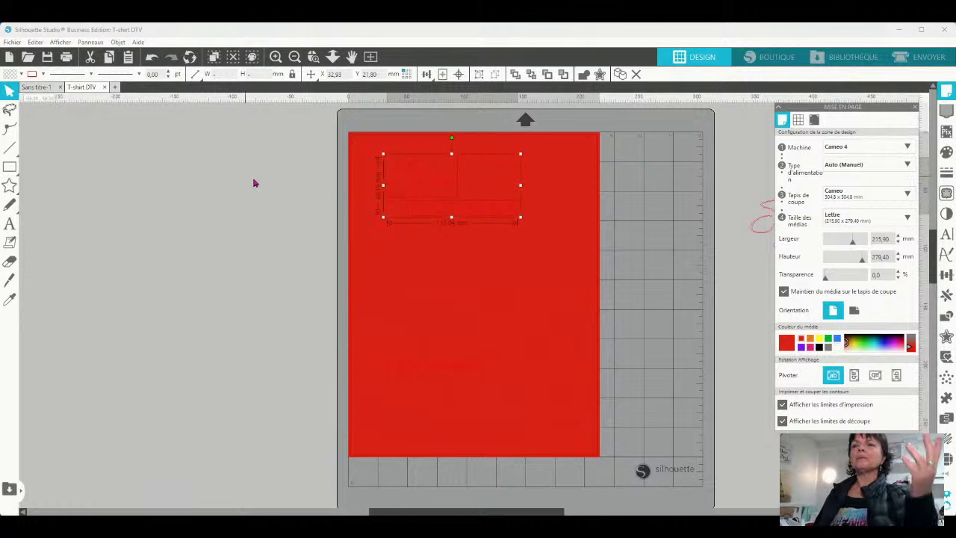
# Colour all the texts on the page solid white, both fill and outline.
pyautogui.moveTo(255, 182); pyautogui.dragTo(576, 467)
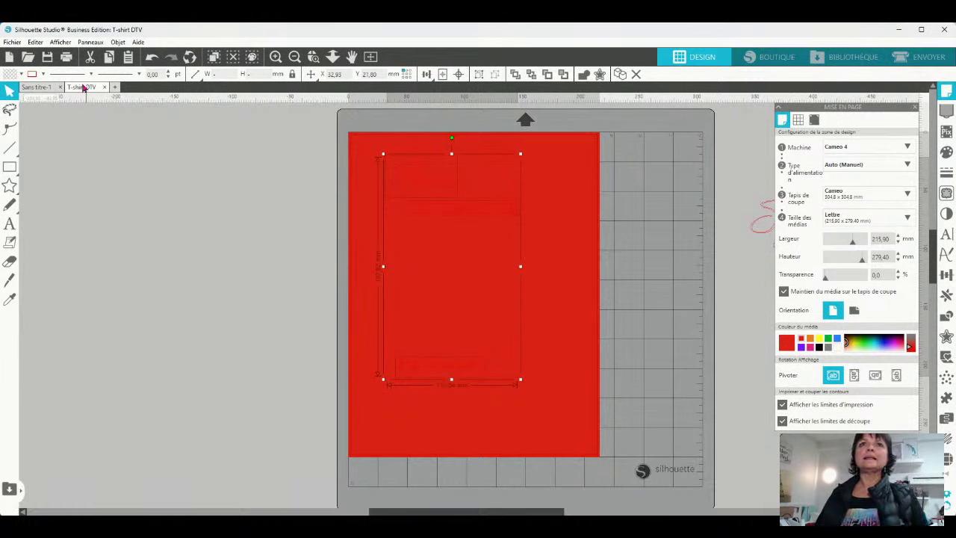
pyautogui.click(10, 73)
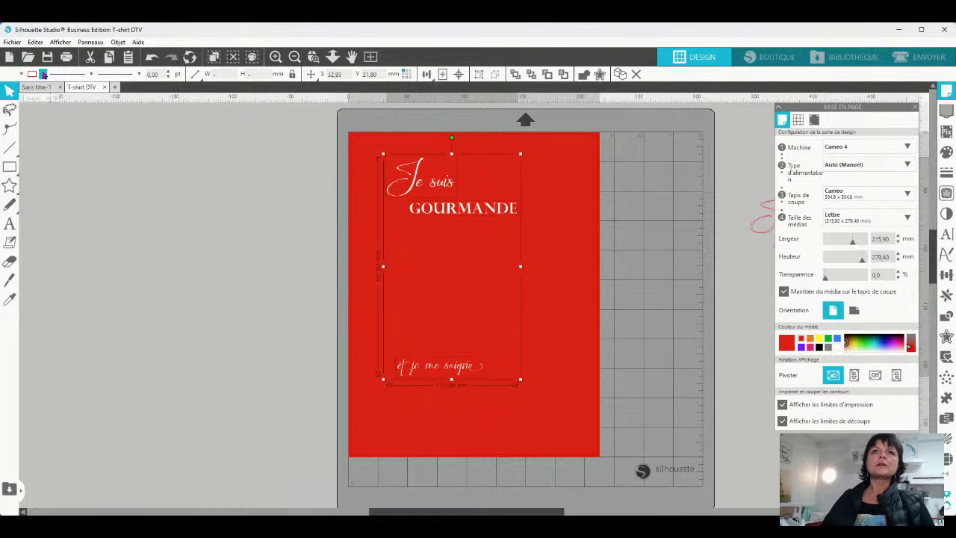
pyautogui.click(219, 286)
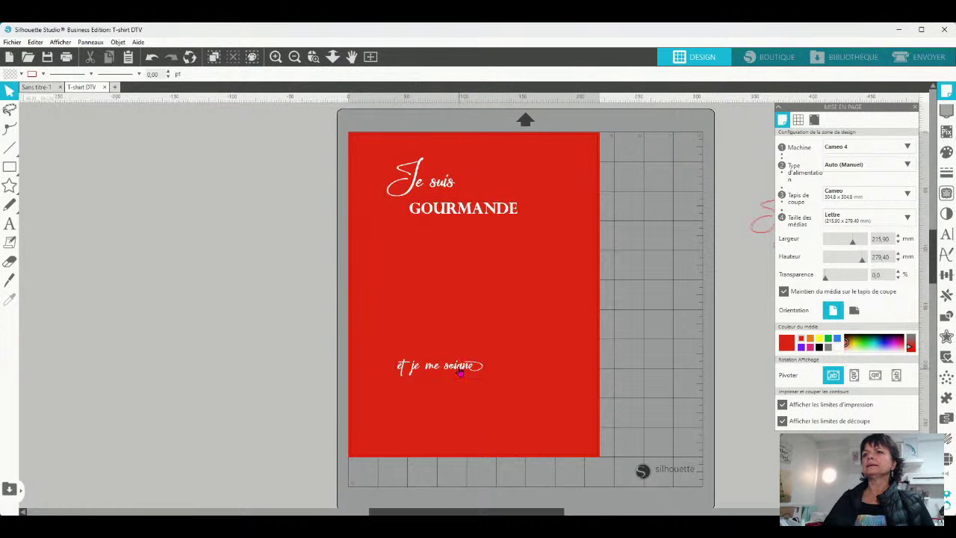
# Scale "Je suis" and "GOURMANDE" up together to about 156 mm wide and move them slightly toward the page's upper-left corner.
pyautogui.click(396, 209)
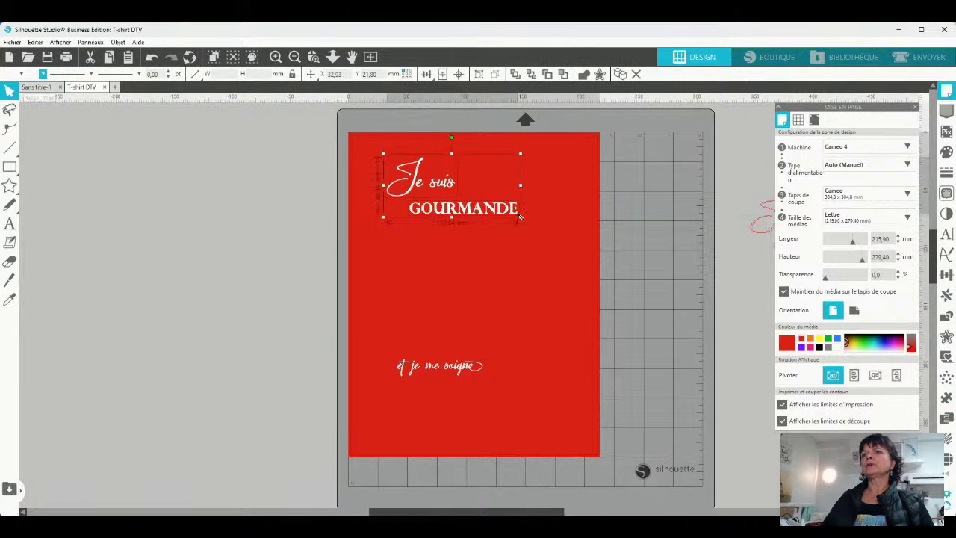
pyautogui.moveTo(520, 216); pyautogui.dragTo(575, 258)
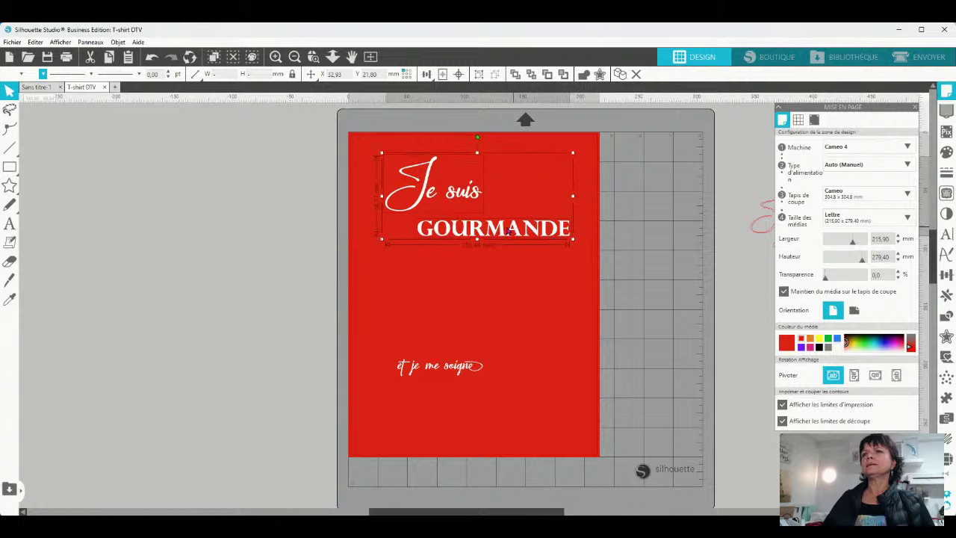
pyautogui.moveTo(518, 236); pyautogui.dragTo(511, 227)
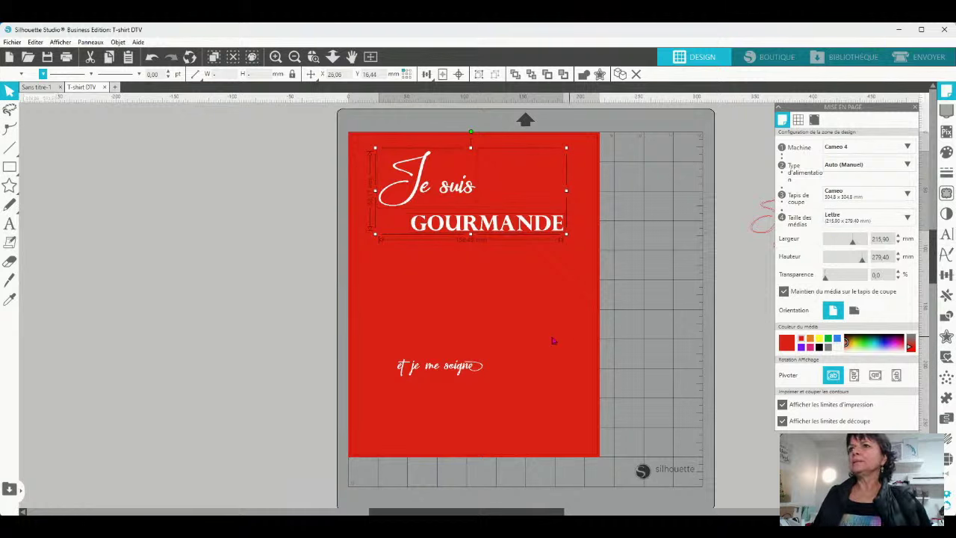
# Enlarge "Je suis" to about 137 mm wide and fit "GOURMANDE" directly beneath it at about 105 mm wide.
pyautogui.click(556, 365)
pyautogui.click(449, 191)
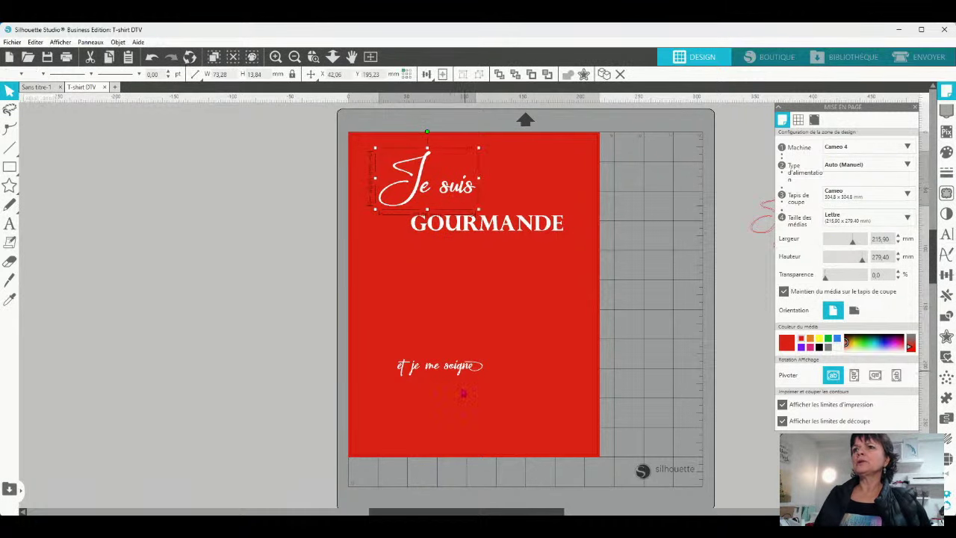
pyautogui.click(529, 241)
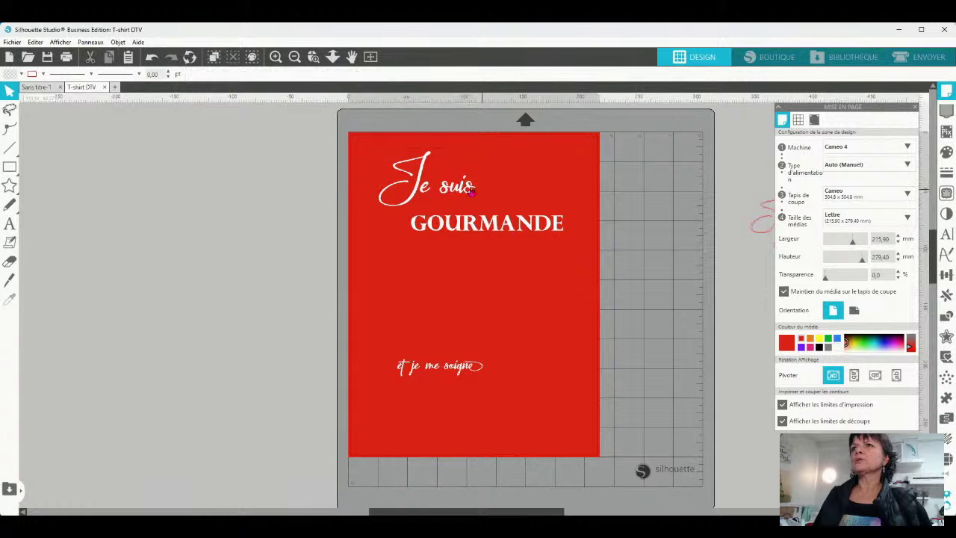
pyautogui.click(471, 189)
pyautogui.moveTo(479, 210); pyautogui.dragTo(581, 239)
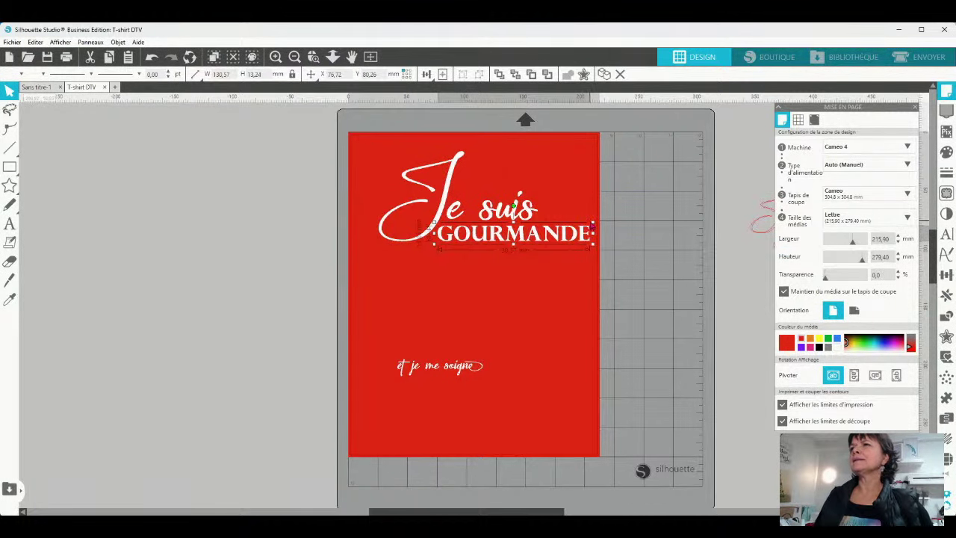
pyautogui.moveTo(597, 250); pyautogui.dragTo(565, 243)
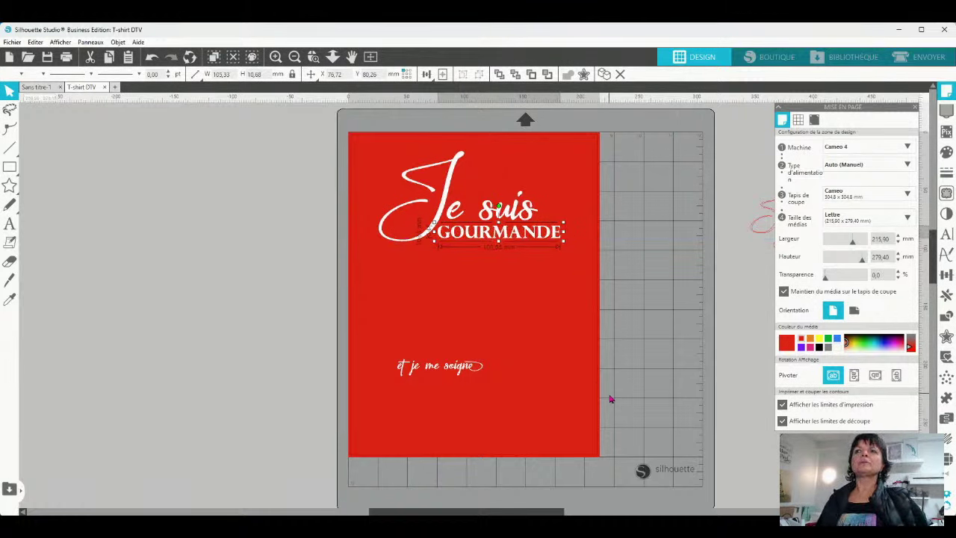
pyautogui.click(394, 245)
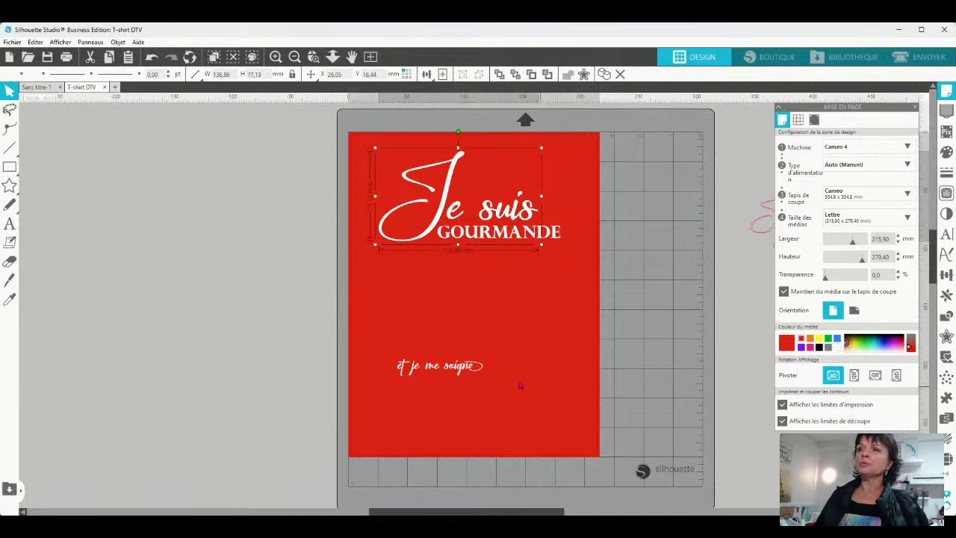
# Enlarge "et je me soigne" to about 174 mm wide and place it near the bottom of the page.
pyautogui.click(472, 371)
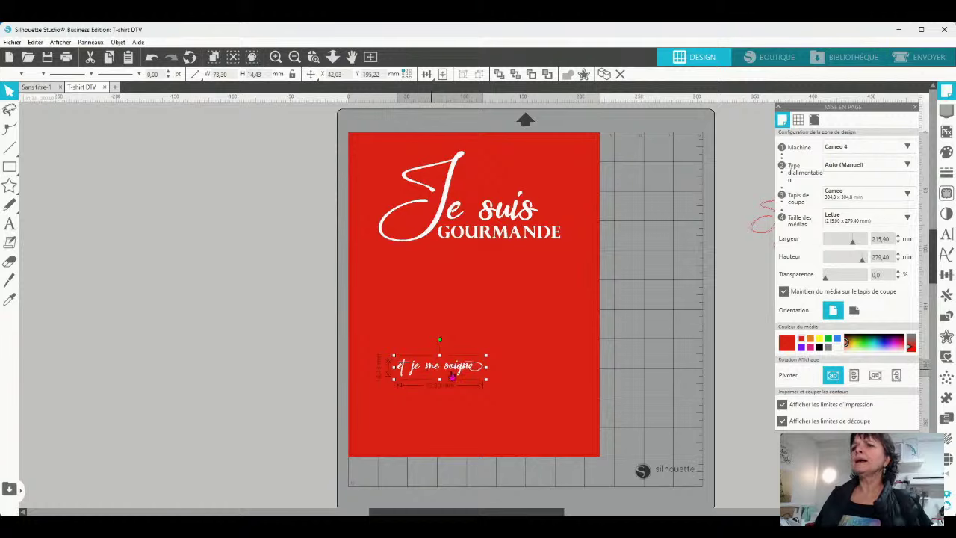
pyautogui.moveTo(488, 358); pyautogui.dragTo(611, 331)
pyautogui.moveTo(490, 361); pyautogui.dragTo(558, 217)
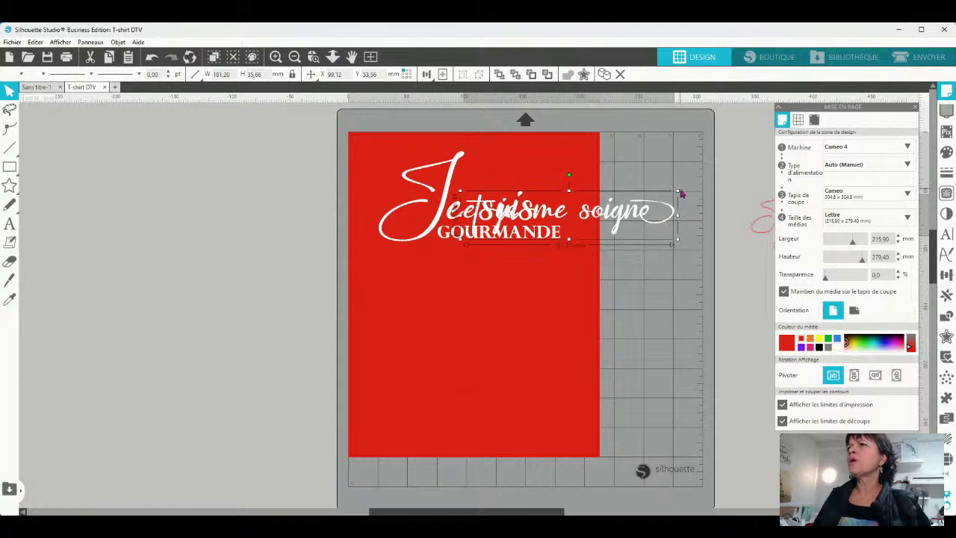
pyautogui.moveTo(679, 190); pyautogui.dragTo(734, 181)
pyautogui.moveTo(475, 215); pyautogui.dragTo(394, 385)
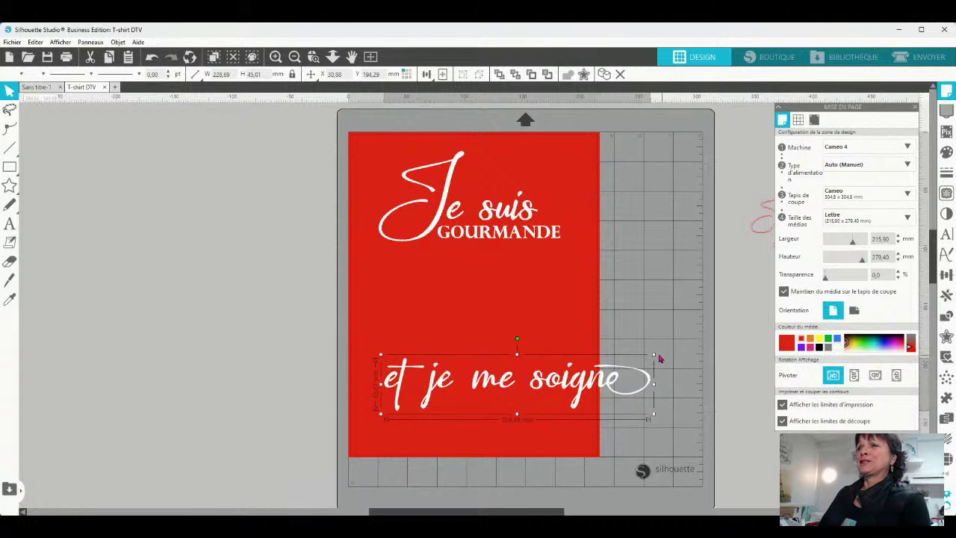
pyautogui.moveTo(649, 361); pyautogui.dragTo(593, 381)
pyautogui.moveTo(461, 390); pyautogui.dragTo(444, 396)
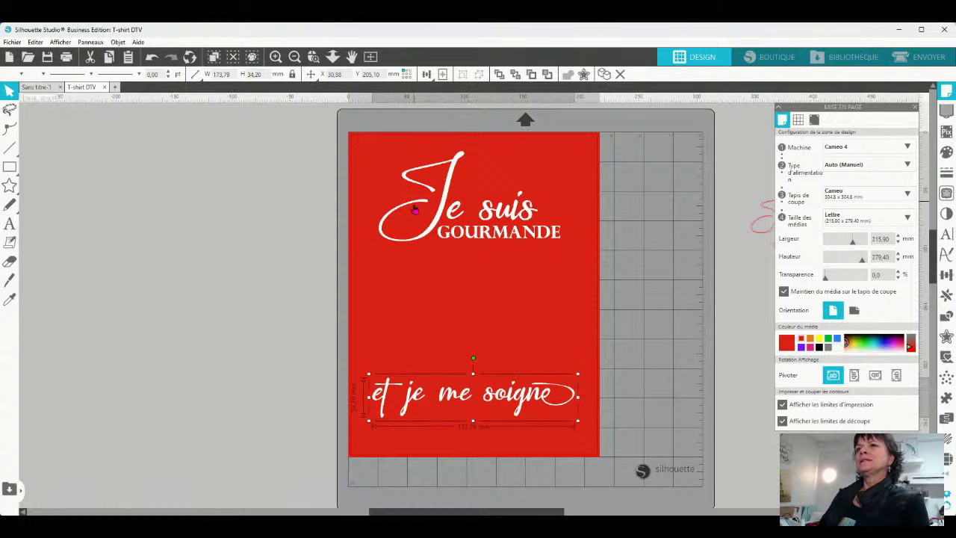
# Centre the "Je suis GOURMANDE" block and "et je me soigne" on each other horizontally.
pyautogui.click(484, 171)
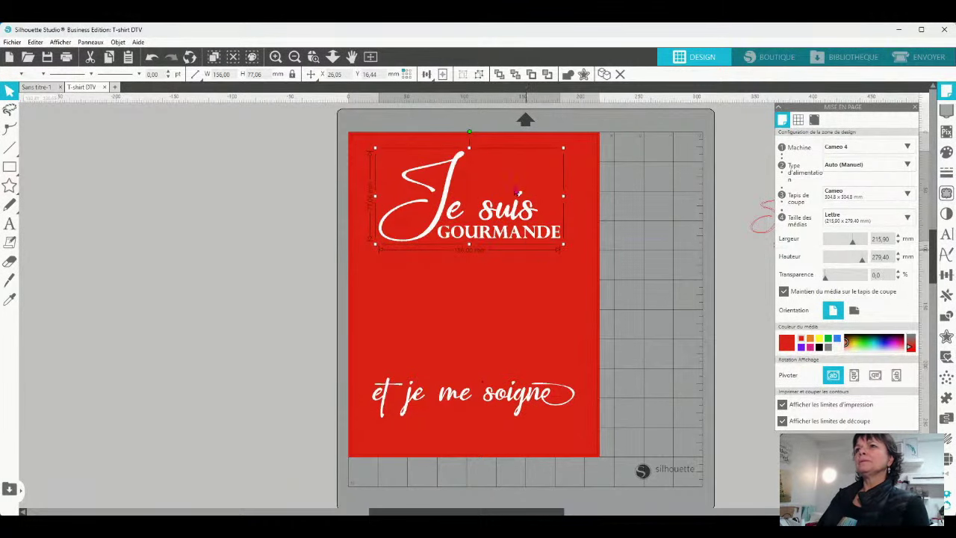
pyautogui.keyDown('shift'); pyautogui.click(493, 394); pyautogui.keyUp('shift')
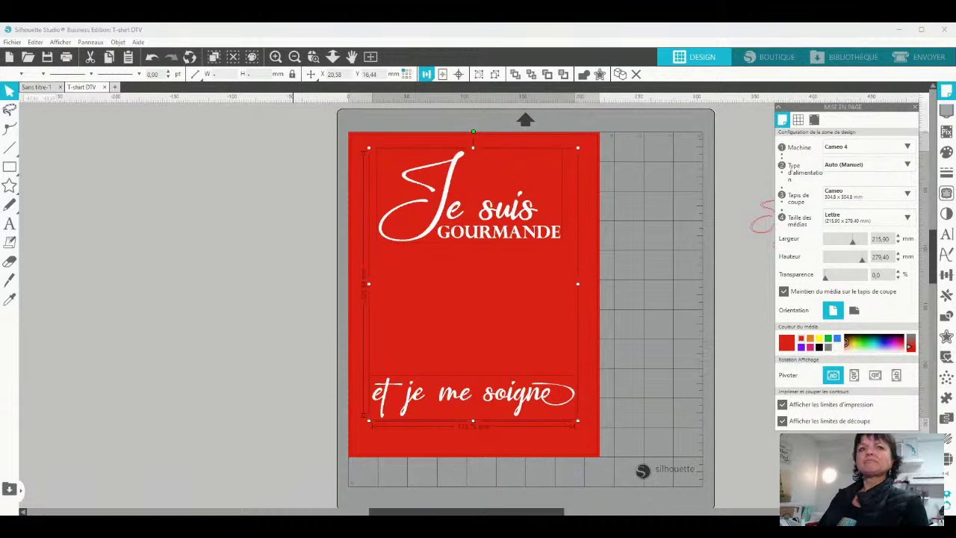
pyautogui.click(426, 74)
pyautogui.click(80, 406)
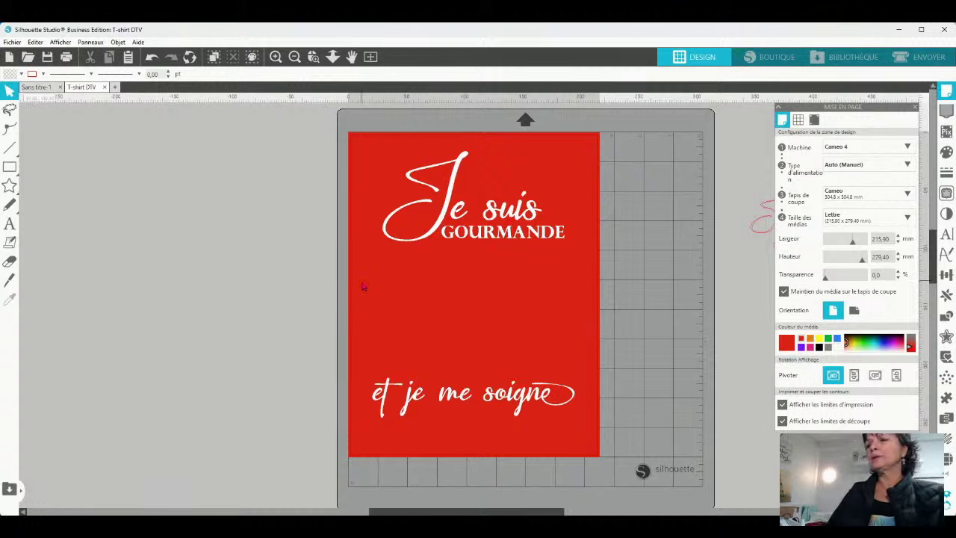
# Nudge "et je me soigne" sideways and lower it slightly toward the bottom edge of the red page.
pyautogui.click(525, 402)
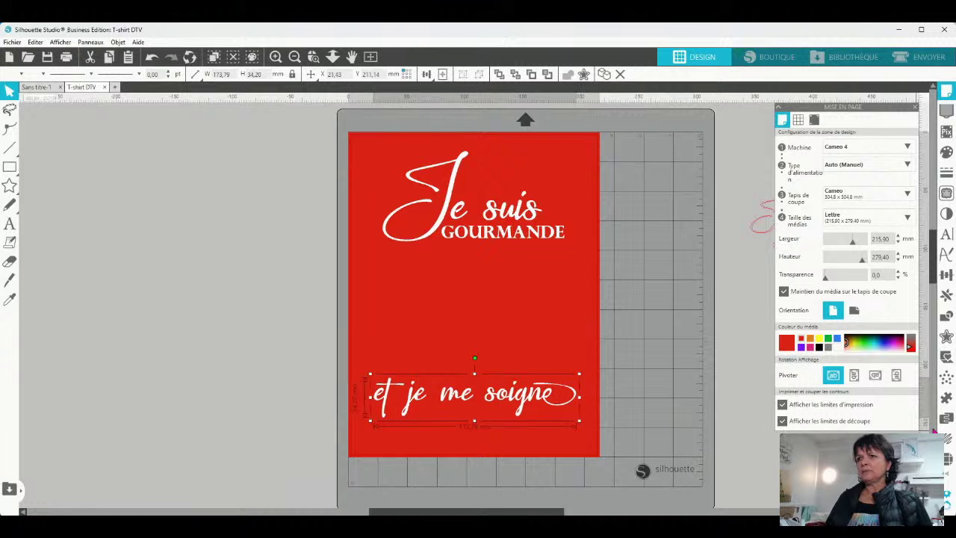
pyautogui.press('Right')
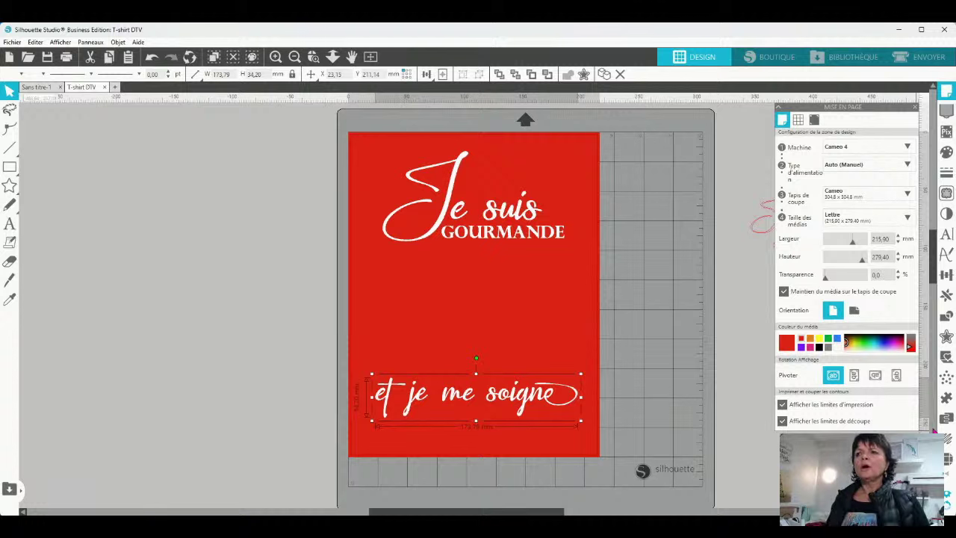
pyautogui.click(625, 382)
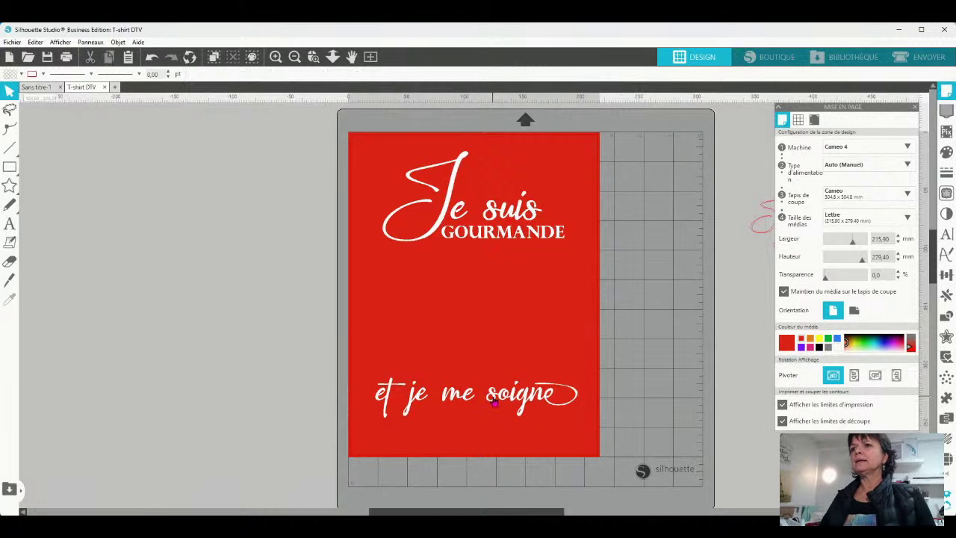
pyautogui.moveTo(493, 398); pyautogui.dragTo(495, 408)
pyautogui.click(576, 400)
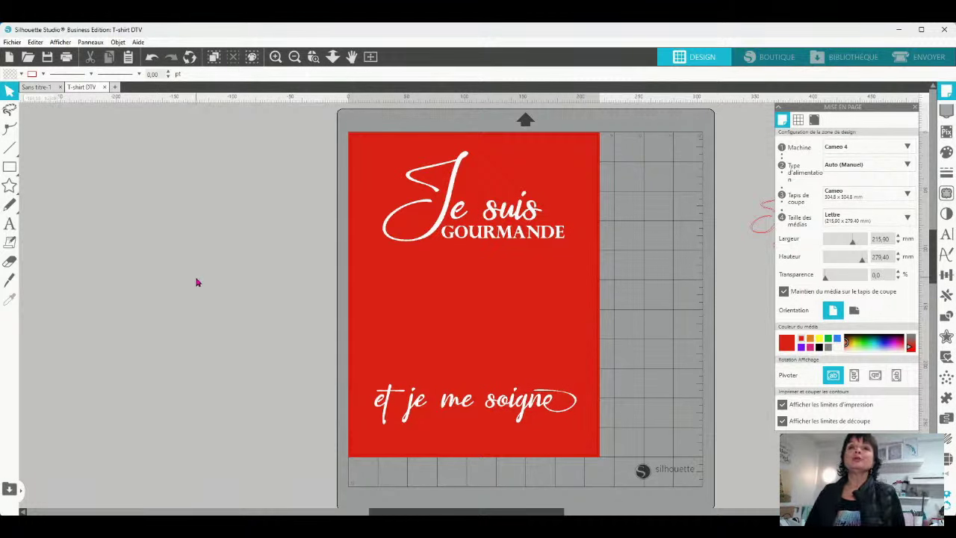
# Start merging a file, search Téléchargements for "kawaii" and open the Kawaii-Food-PNG-Bundle-84339418 folder.
pyautogui.click(13, 42)
pyautogui.click(34, 105)
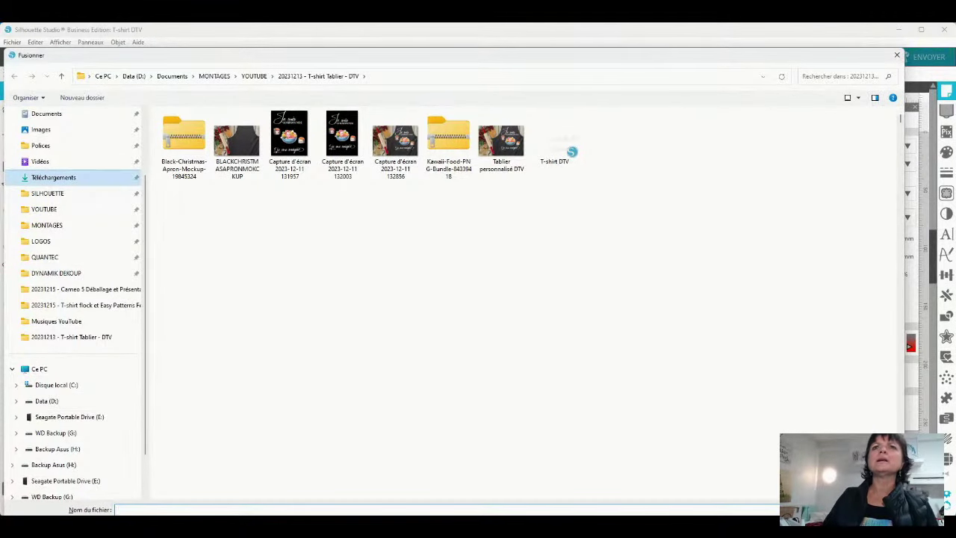
pyautogui.click(53, 177)
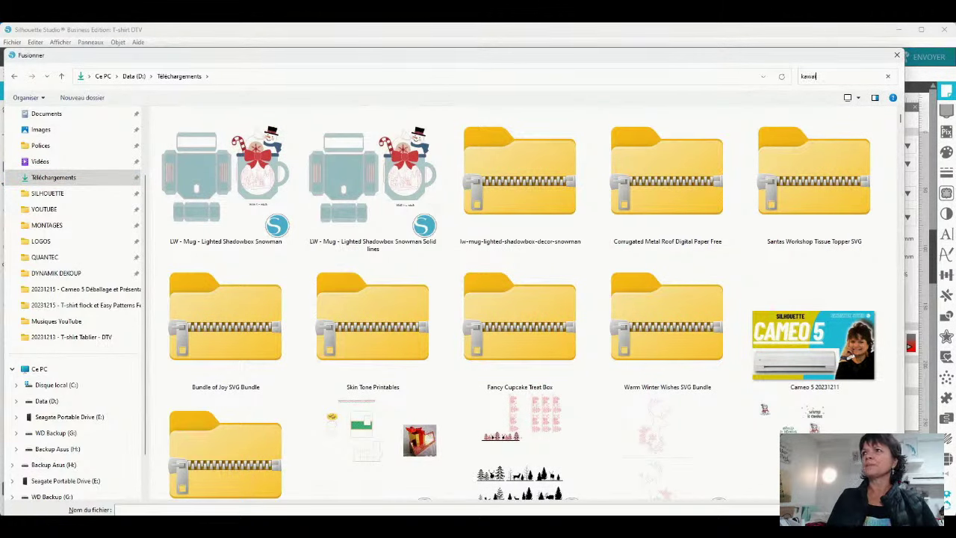
pyautogui.write('kawaii')
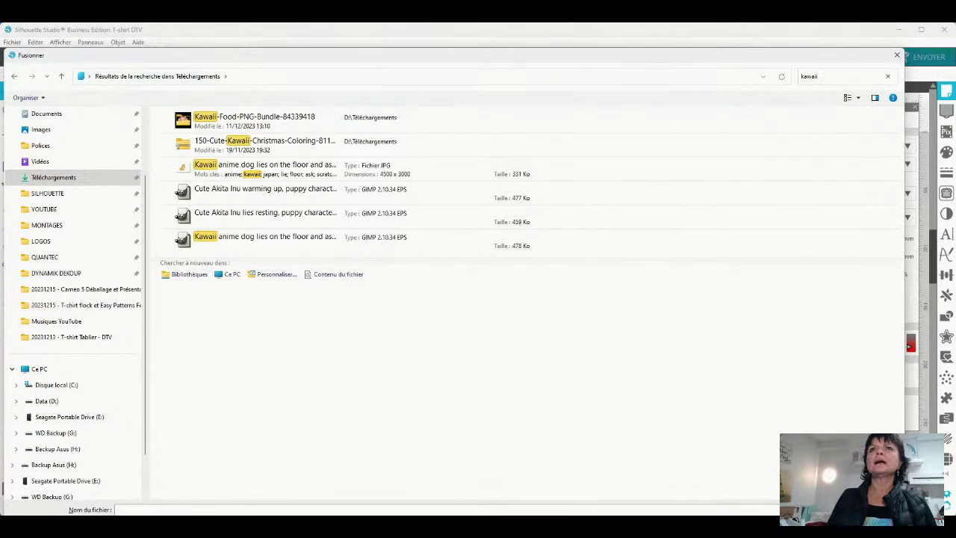
pyautogui.click(254, 118)
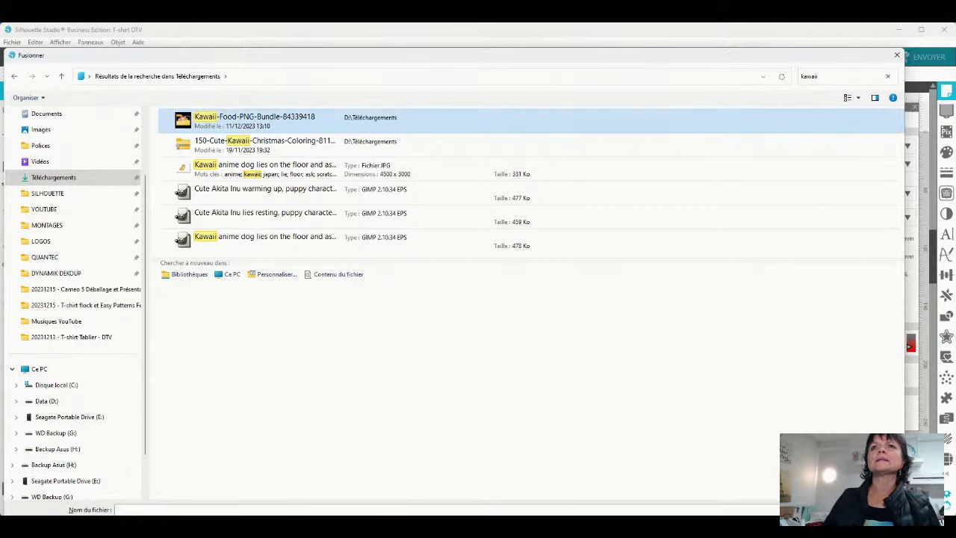
pyautogui.doubleClick(254, 117)
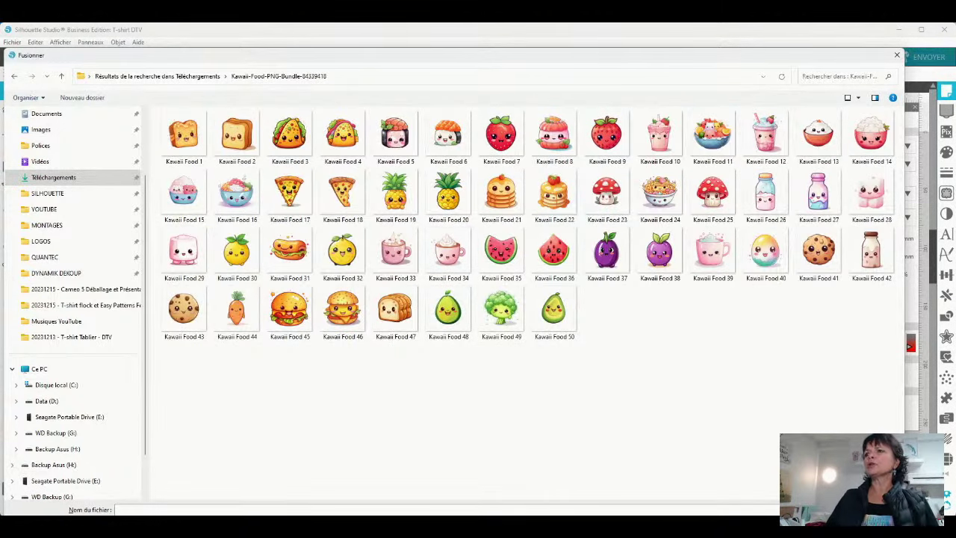
# Display the files as extra-large icons and merge the fruit bowl image Kawaii Food 11 into the design.
pyautogui.click(858, 97)
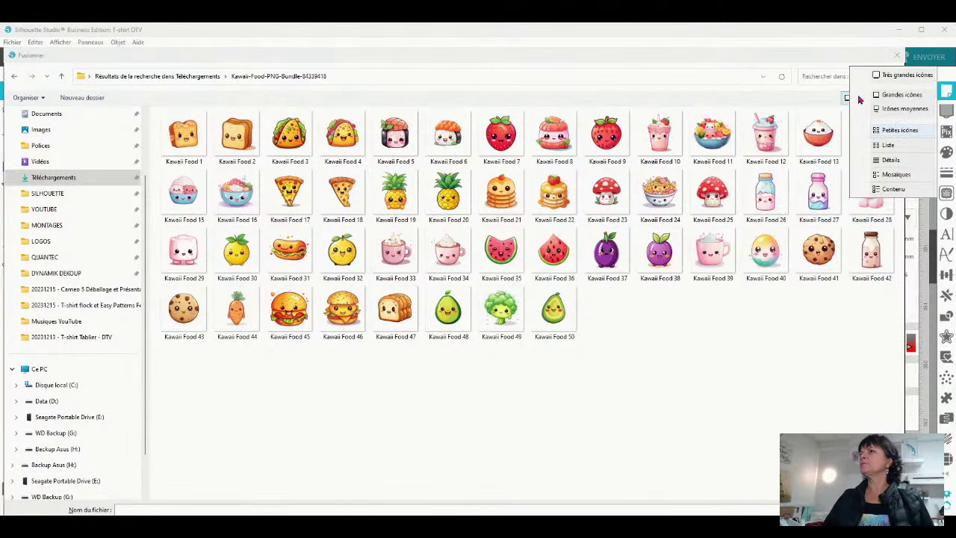
pyautogui.click(906, 76)
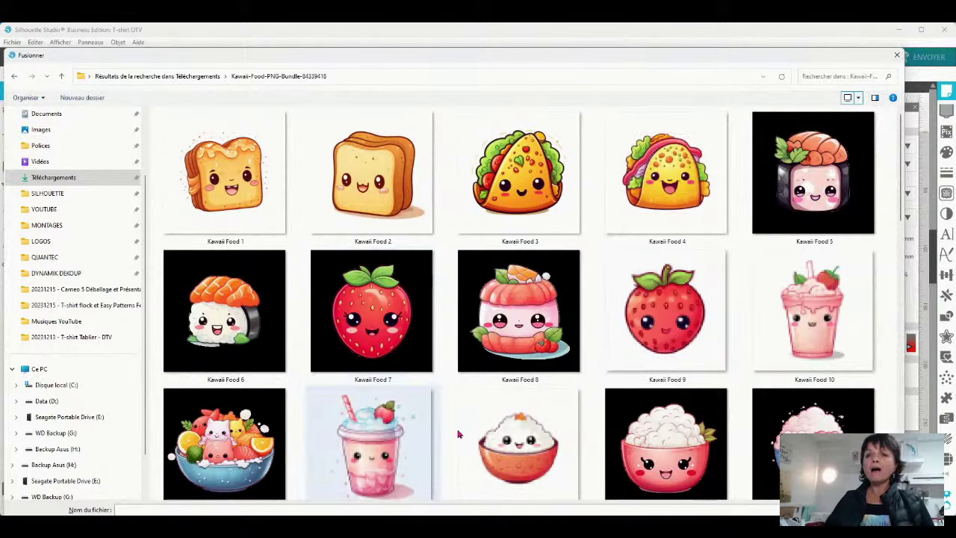
pyautogui.doubleClick(222, 448)
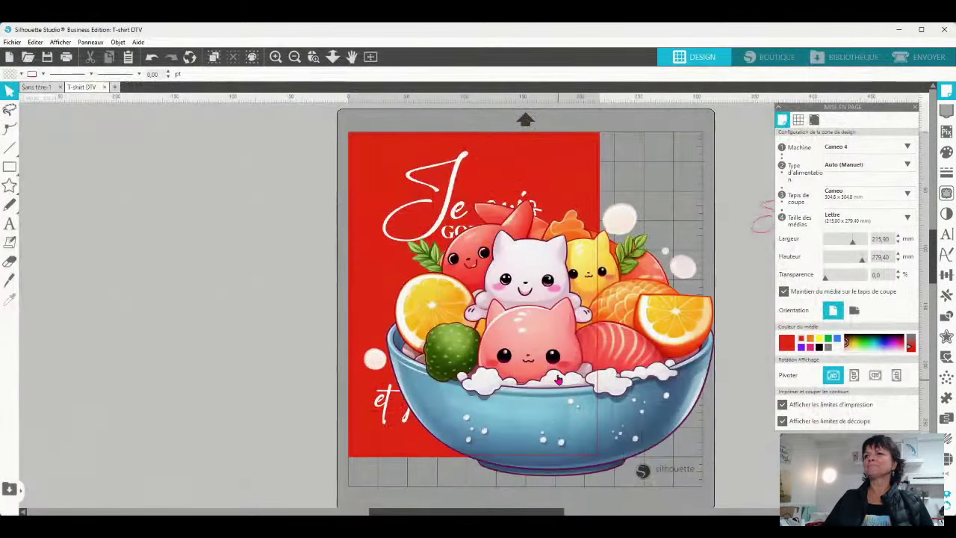
# Shrink the fruit bowl image to about 108 mm wide and centre it between "GOURMANDE" and "et je me soigne".
pyautogui.moveTo(499, 411); pyautogui.dragTo(263, 352)
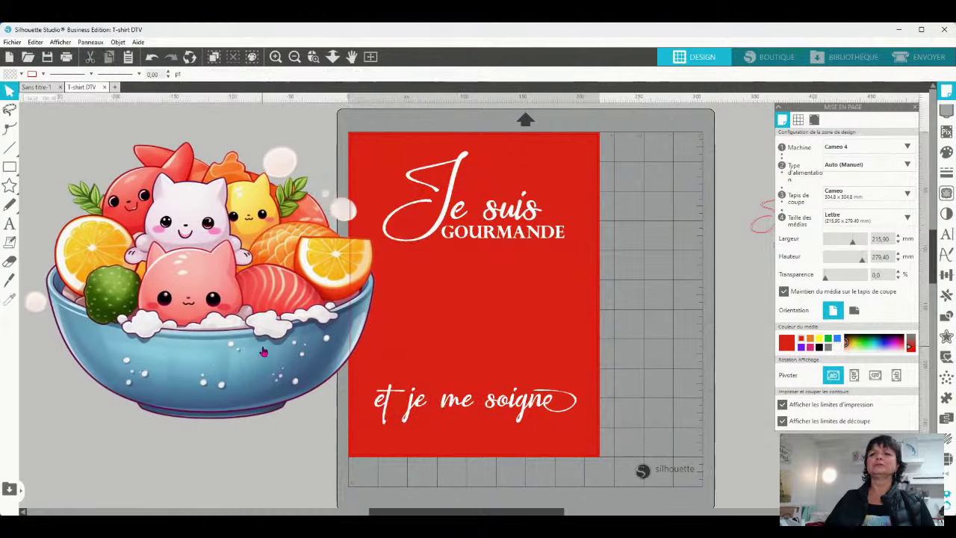
pyautogui.moveTo(416, 489); pyautogui.dragTo(206, 266)
pyautogui.moveTo(122, 206); pyautogui.dragTo(491, 350)
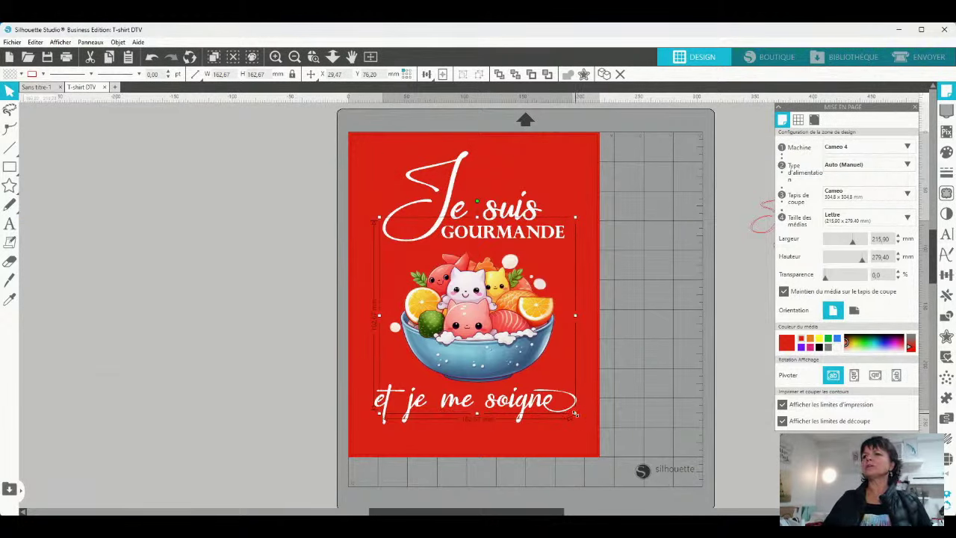
pyautogui.moveTo(579, 420); pyautogui.dragTo(515, 355)
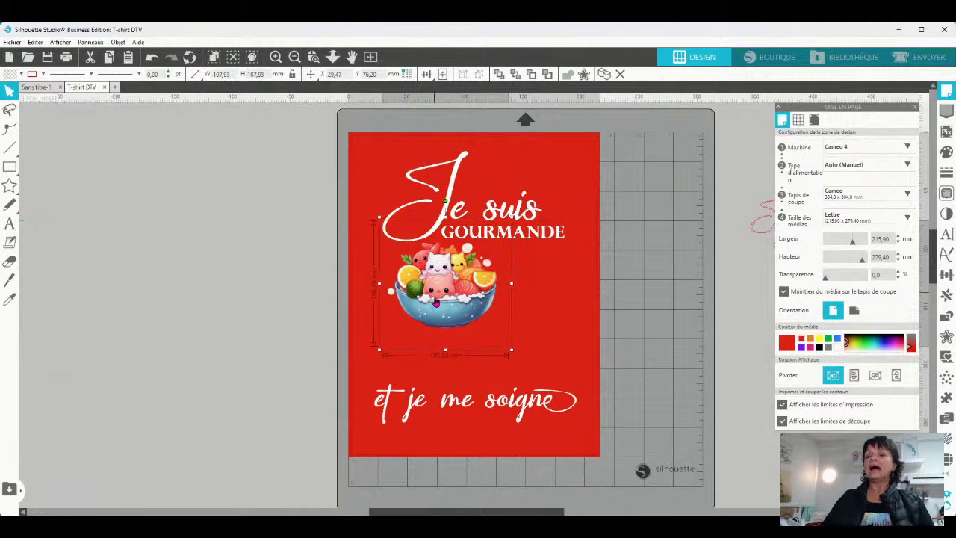
pyautogui.moveTo(439, 303); pyautogui.dragTo(471, 331)
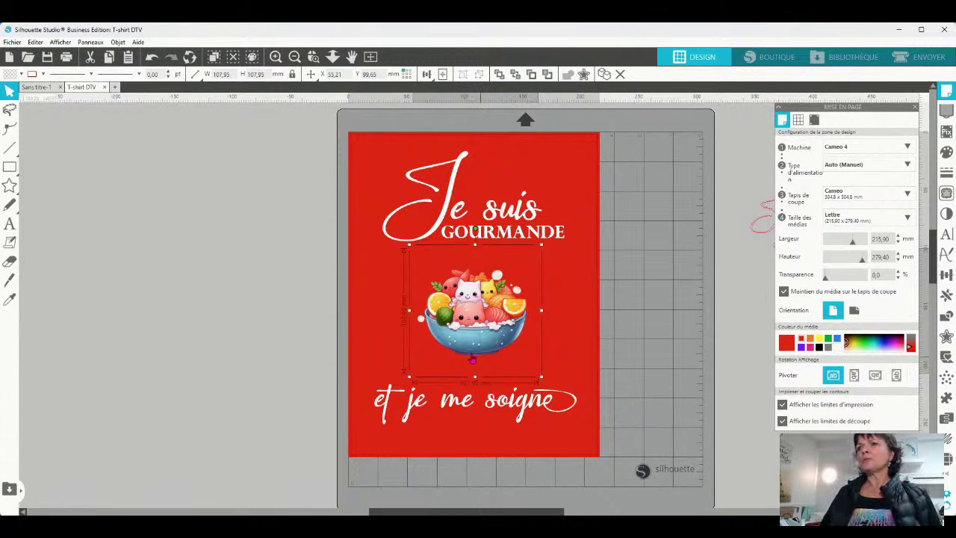
# Merge the sushi image Kawaii Food 5 from the Kawaii food bundle into the design.
pyautogui.press('i')
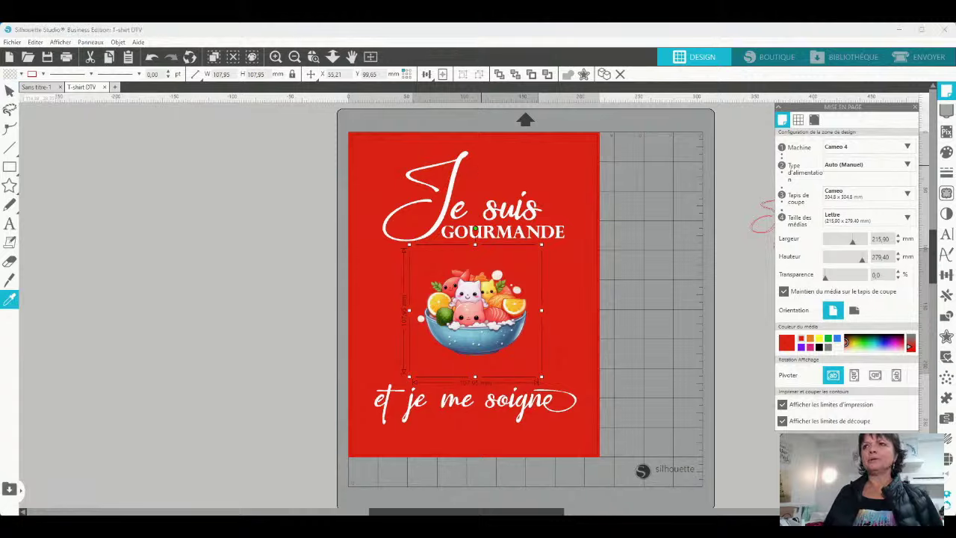
pyautogui.hotkey('ctrl', 'm')
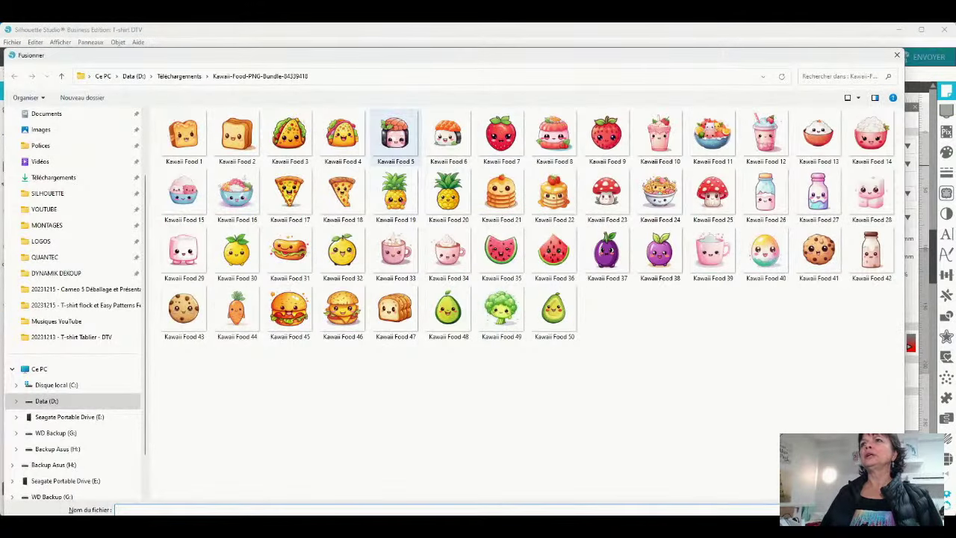
pyautogui.doubleClick(395, 146)
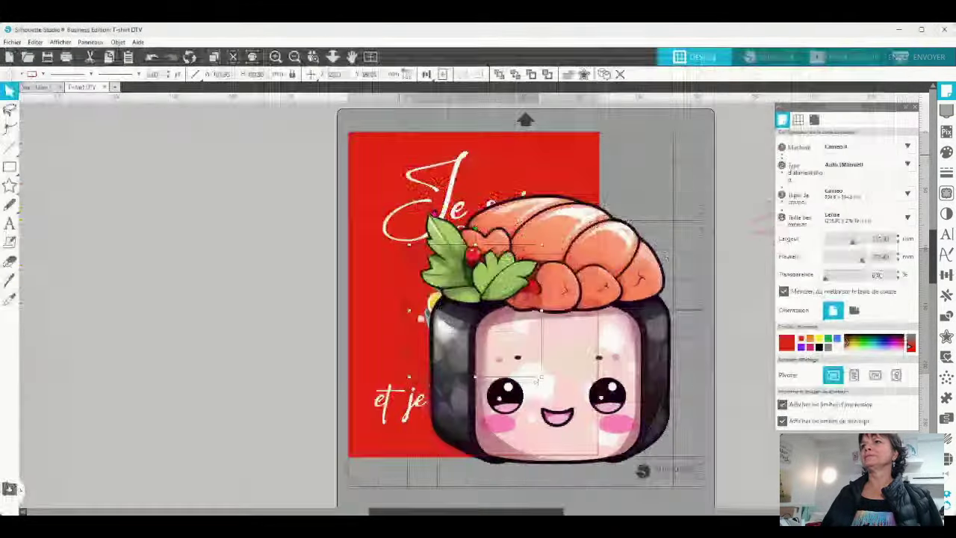
# Scale the sushi image down to about 185 mm wide and park it beside the page, left of the mat.
pyautogui.moveTo(590, 382); pyautogui.dragTo(227, 316)
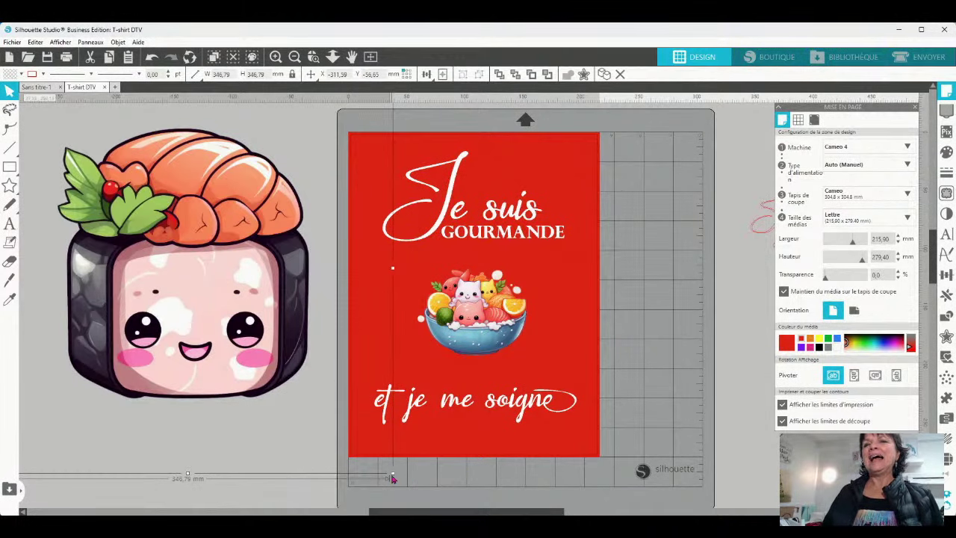
pyautogui.moveTo(392, 478); pyautogui.dragTo(214, 277)
pyautogui.moveTo(122, 248); pyautogui.dragTo(245, 364)
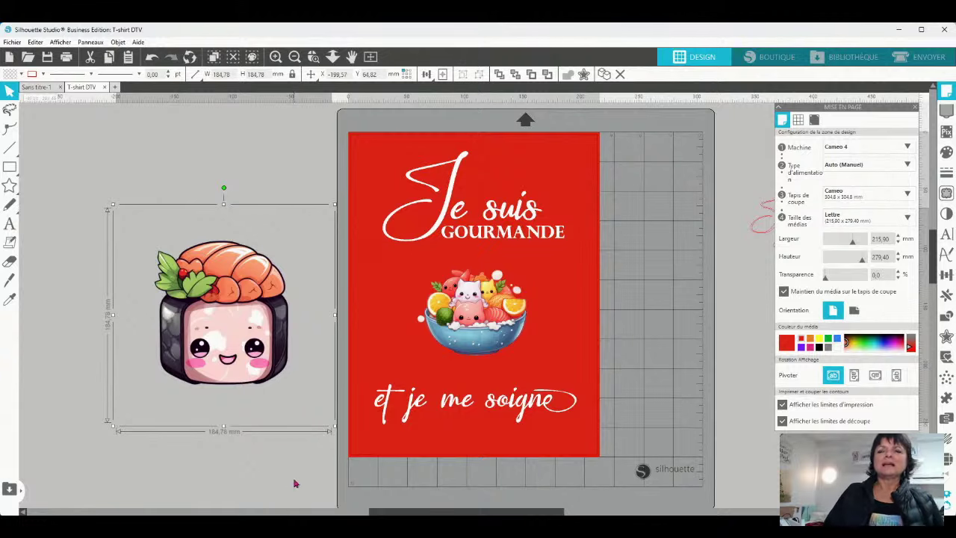
pyautogui.moveTo(221, 332); pyautogui.dragTo(183, 290)
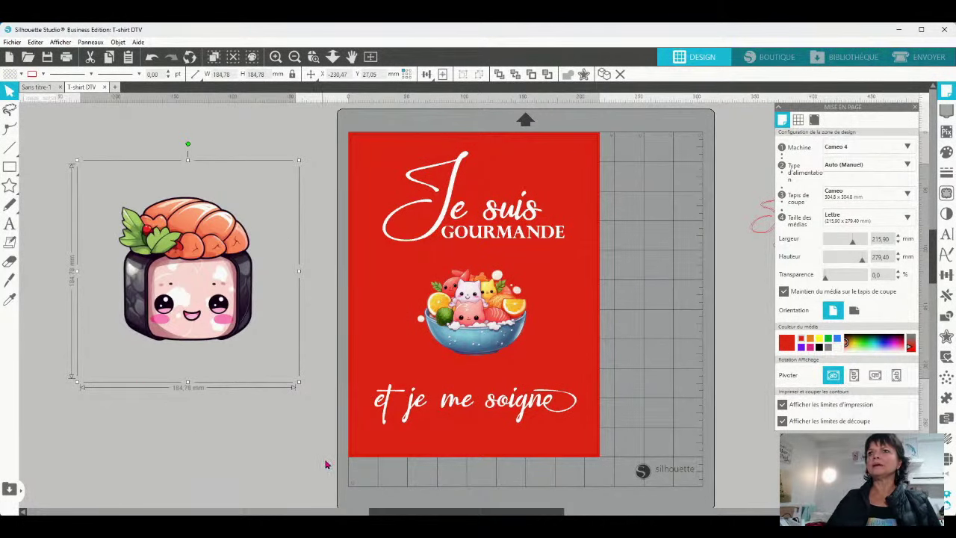
# Trace and detach the sushi from its background with the threshold at 100 %, framing the whole figure.
pyautogui.click(945, 194)
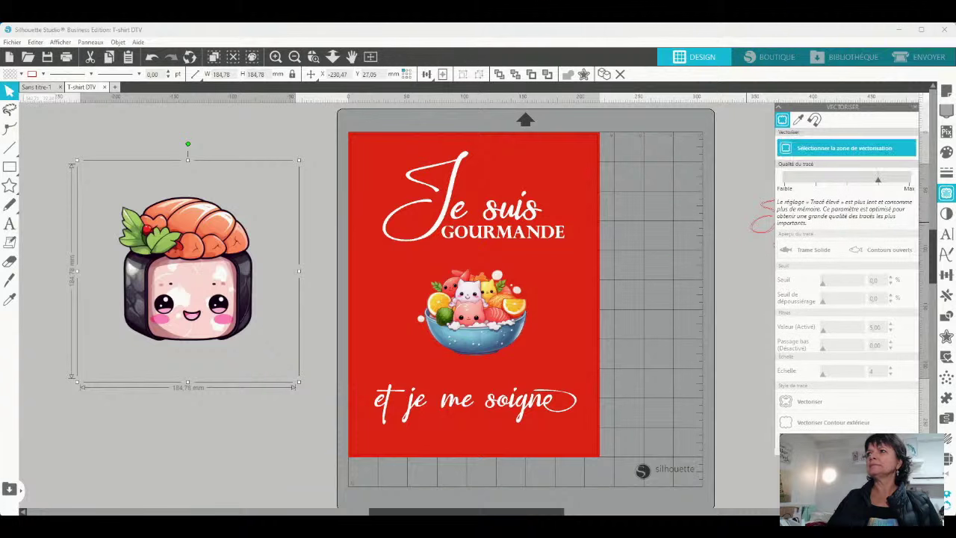
pyautogui.moveTo(87, 179); pyautogui.dragTo(285, 374)
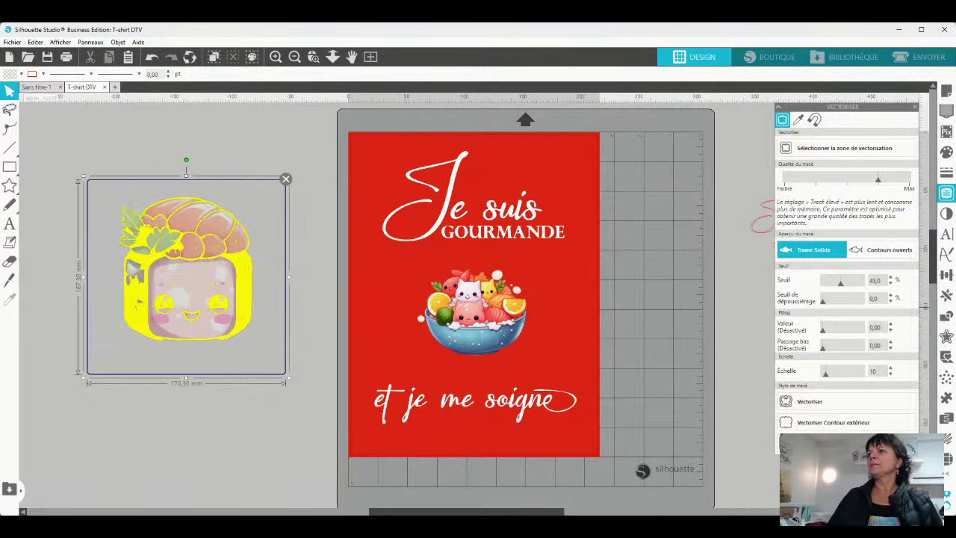
pyautogui.moveTo(840, 281); pyautogui.dragTo(864, 282)
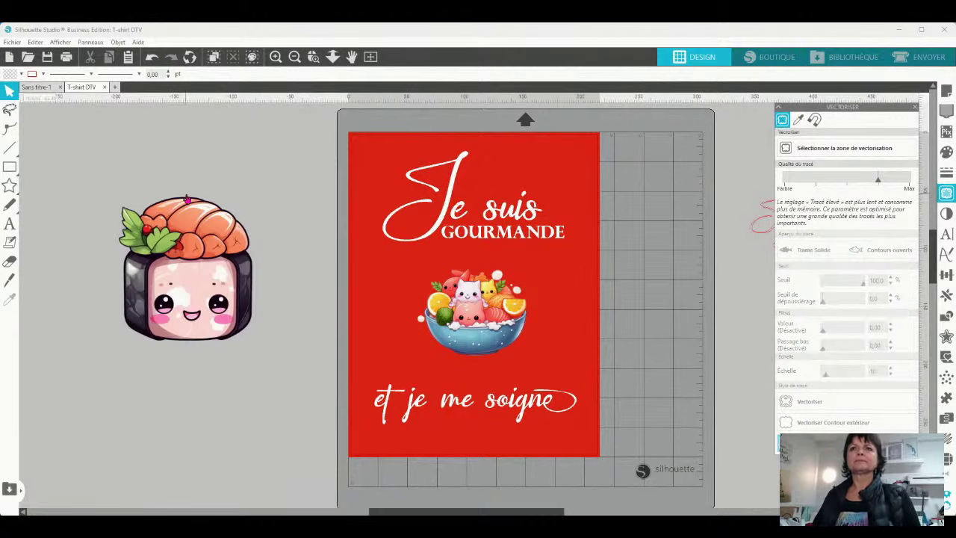
# Move the detached sushi away from its original frame and delete the empty leftover image.
pyautogui.moveTo(200, 264); pyautogui.dragTo(131, 422)
pyautogui.moveTo(247, 474); pyautogui.dragTo(396, 288)
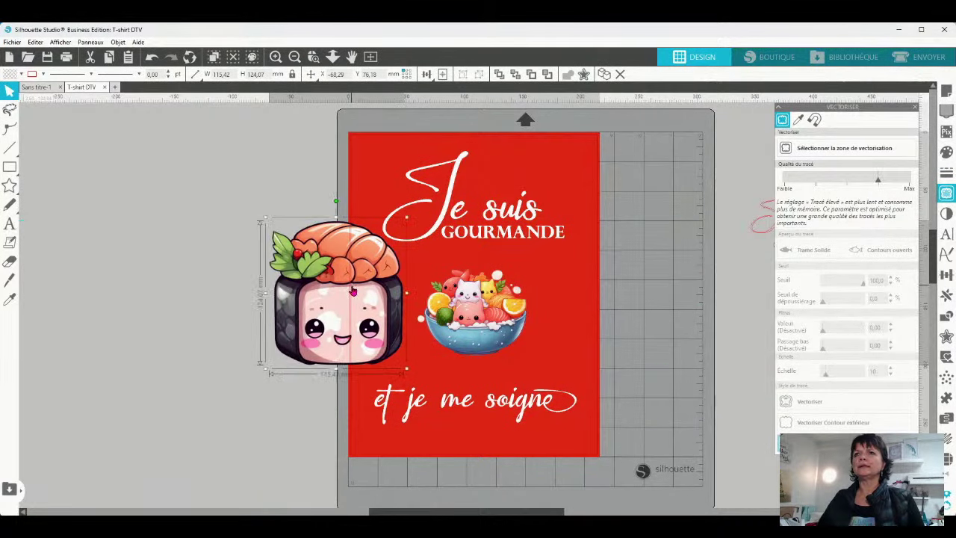
pyautogui.click(119, 292)
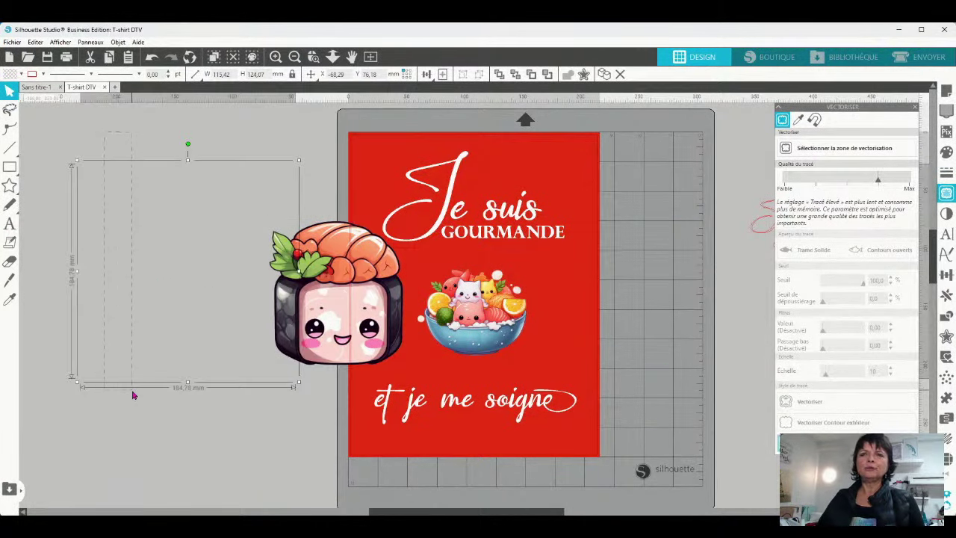
pyautogui.press('Delete')
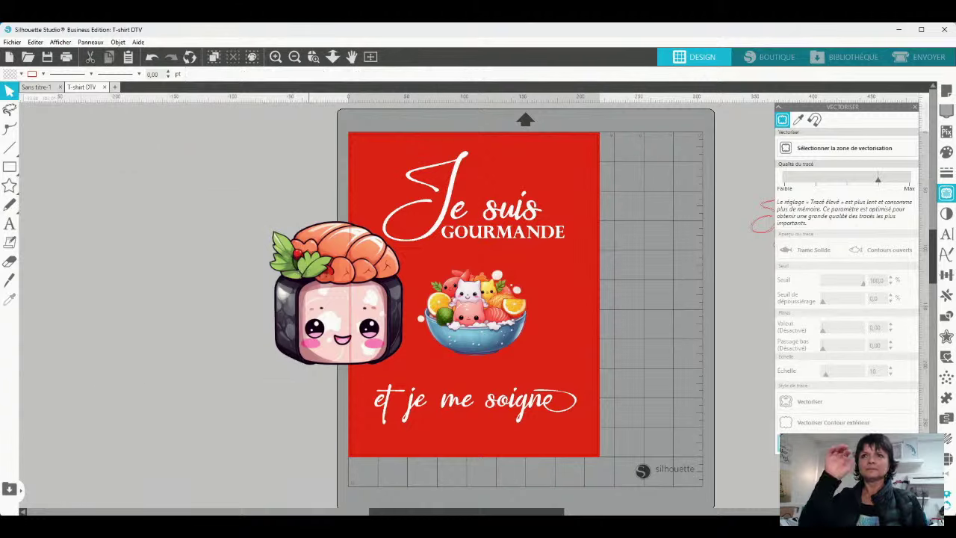
# Place the detached sushi over the fruit bowl and check its cut lines in the send view.
pyautogui.moveTo(336, 317); pyautogui.dragTo(522, 344)
pyautogui.click(929, 57)
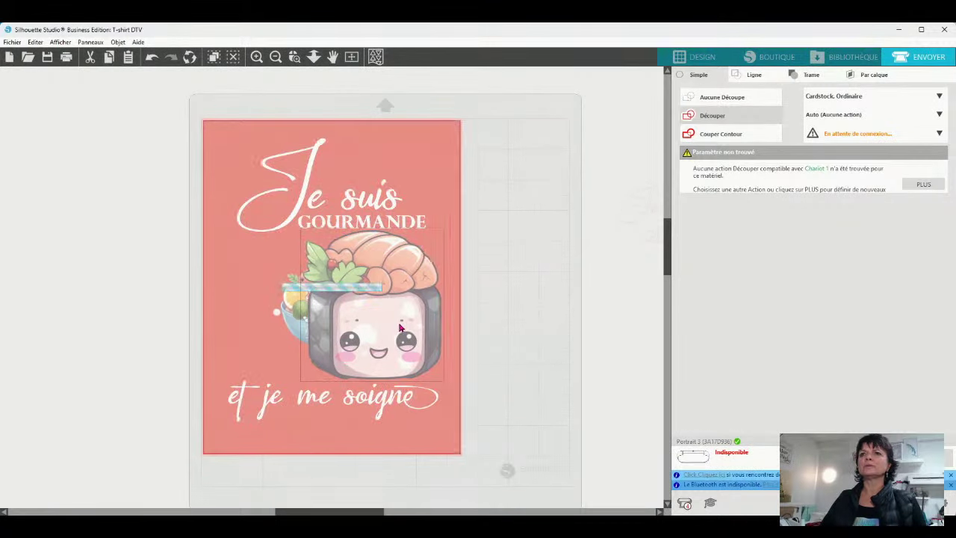
pyautogui.click(700, 57)
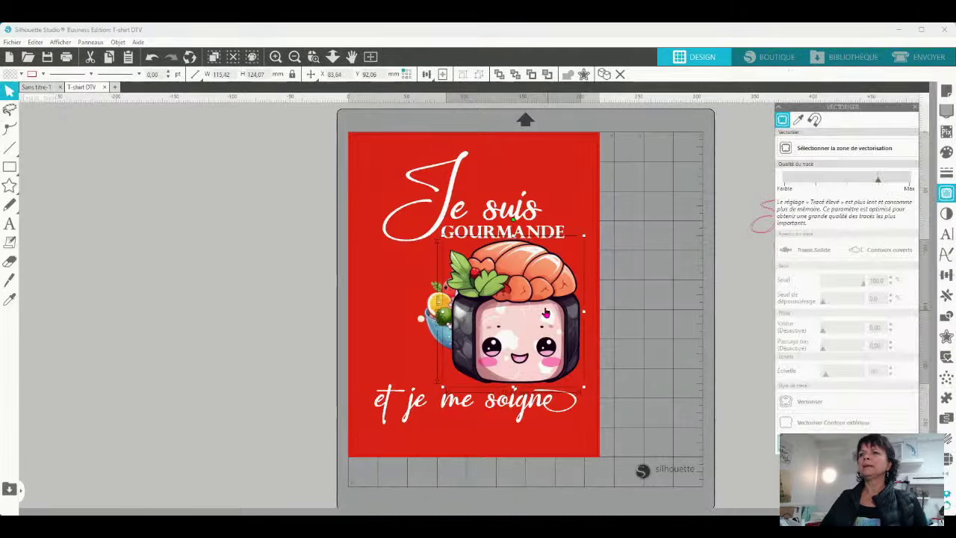
# Shrink the sushi to about 40 mm wide and place it on the red page just left of the fruit bowl.
pyautogui.moveTo(530, 340); pyautogui.dragTo(200, 244)
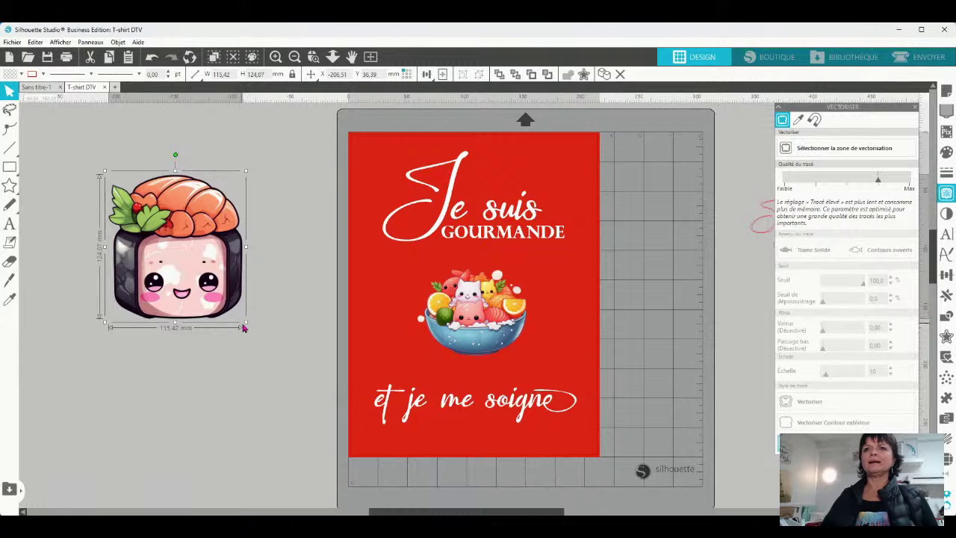
pyautogui.moveTo(245, 324); pyautogui.dragTo(393, 291)
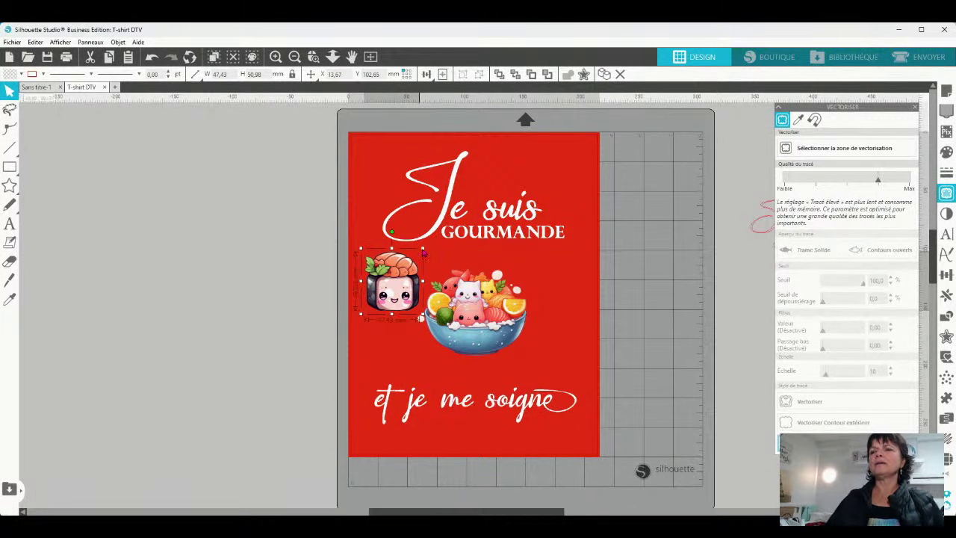
pyautogui.moveTo(424, 254); pyautogui.dragTo(416, 260)
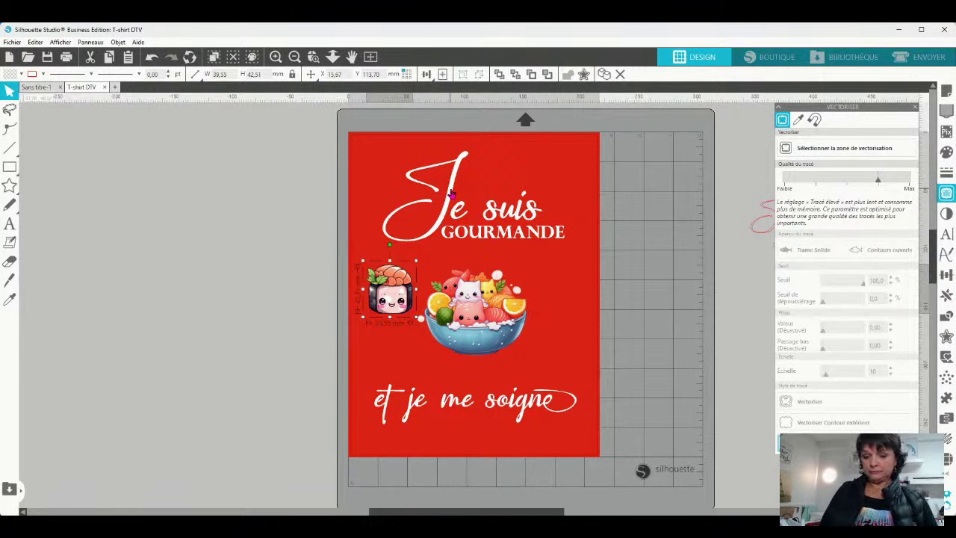
# Merge the pink cake image Kawaii Food 8 from the Kawaii food bundle into the design.
pyautogui.hotkey('ctrl', 'm')
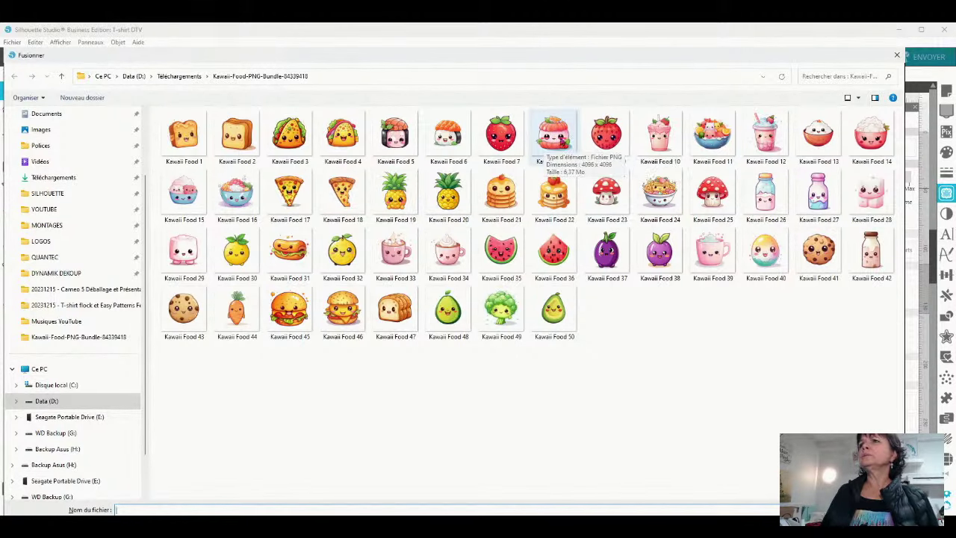
pyautogui.doubleClick(560, 138)
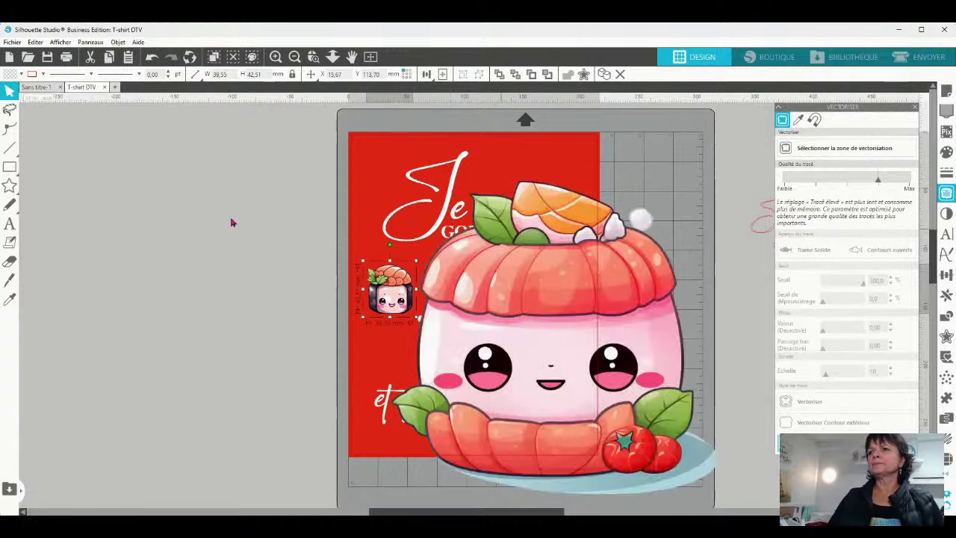
# Move the pink cake image off the page beside the red design and shrink it to about 191 mm wide.
pyautogui.moveTo(552, 384); pyautogui.dragTo(291, 351)
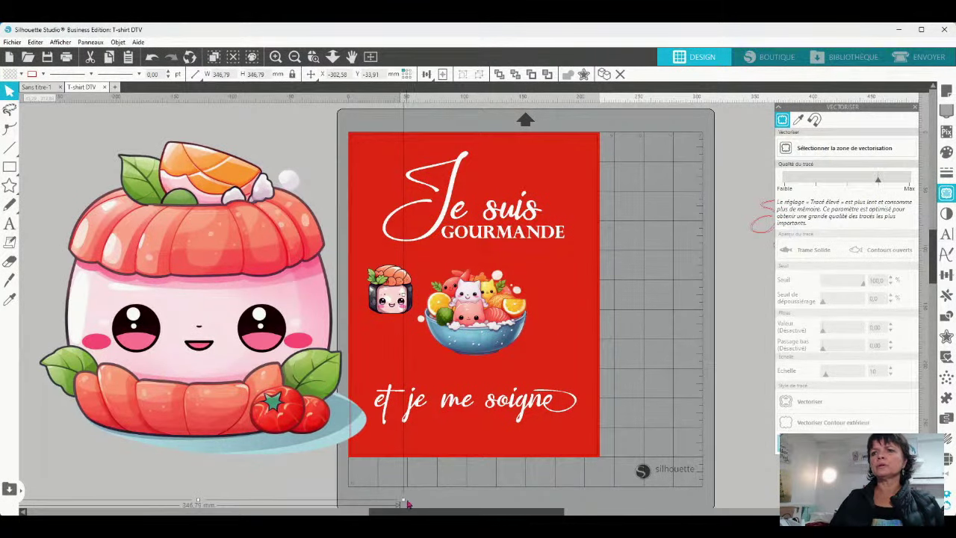
pyautogui.moveTo(404, 500); pyautogui.dragTo(242, 306)
pyautogui.moveTo(142, 247); pyautogui.dragTo(243, 338)
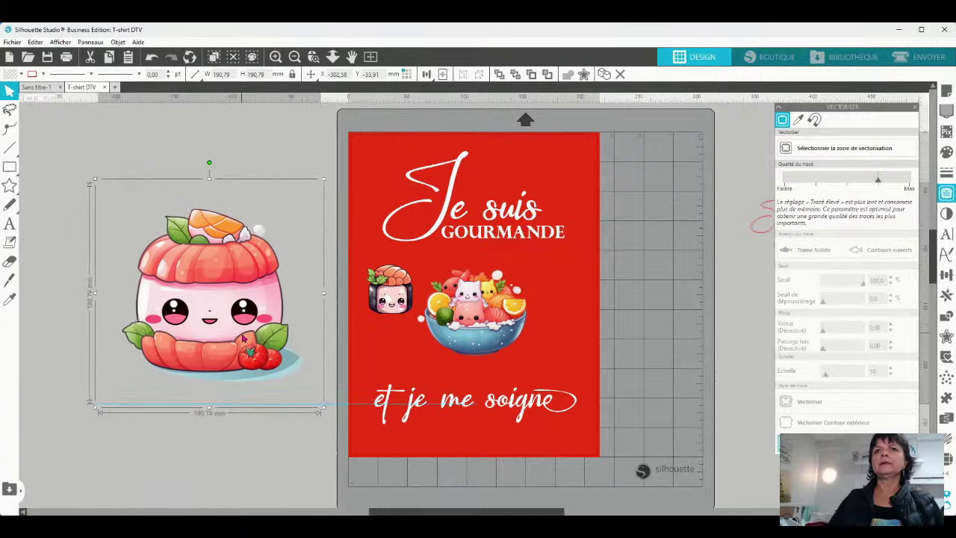
# Select the cake as the trace area, set the threshold to 100%, and detach it from its background.
pyautogui.click(844, 147)
pyautogui.moveTo(93, 176)
pyautogui.mouseDown()
pyautogui.moveTo(189, 180)
pyautogui.moveTo(312, 389)
pyautogui.moveTo(315, 411)
pyautogui.mouseUp()
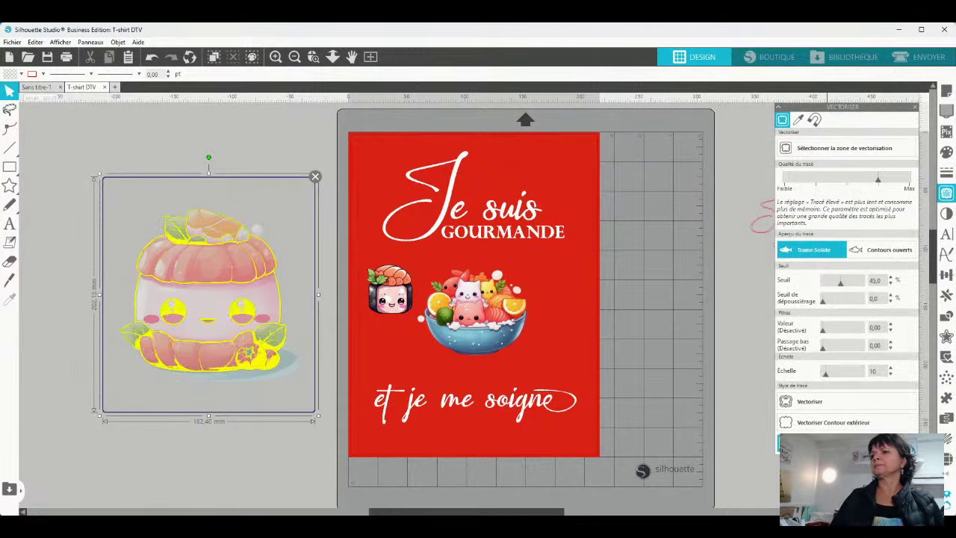
pyautogui.moveTo(839, 287); pyautogui.dragTo(906, 299)
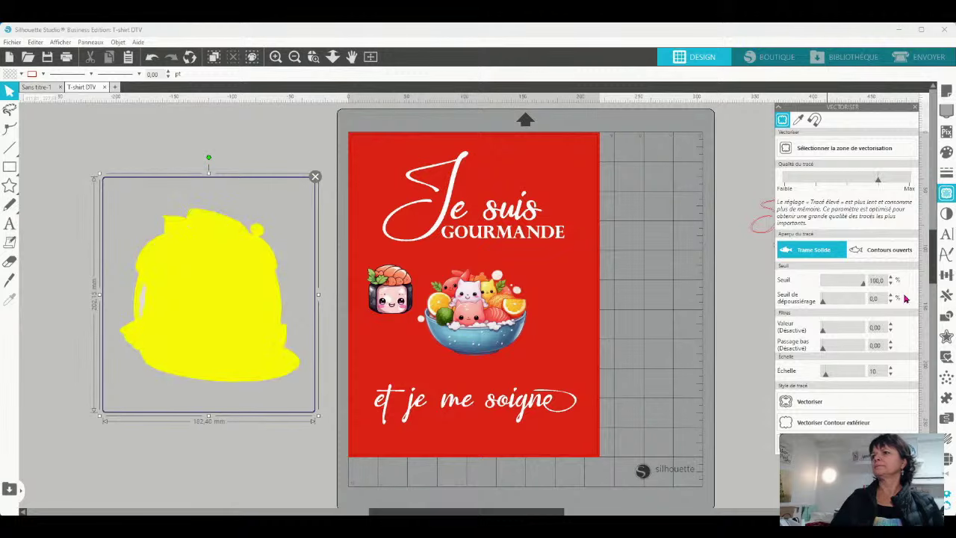
pyautogui.click(255, 434)
# Move the detached cake away from its original frame and delete the leftover image.
pyautogui.moveTo(198, 299)
pyautogui.mouseDown()
pyautogui.moveTo(366, 306)
pyautogui.moveTo(456, 352)
pyautogui.moveTo(571, 351)
pyautogui.moveTo(657, 330)
pyautogui.mouseUp()
pyautogui.click(44, 160)
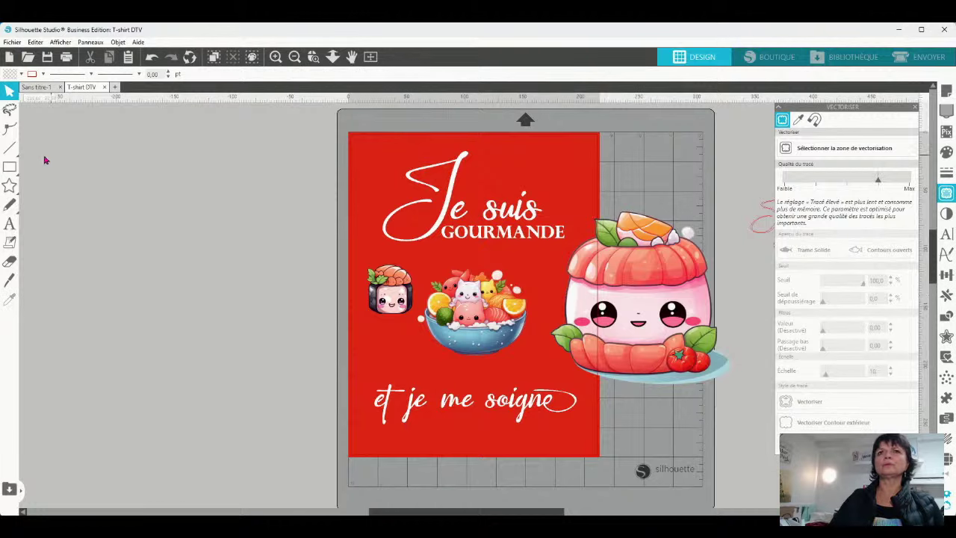
pyautogui.click(252, 341)
pyautogui.click(262, 461)
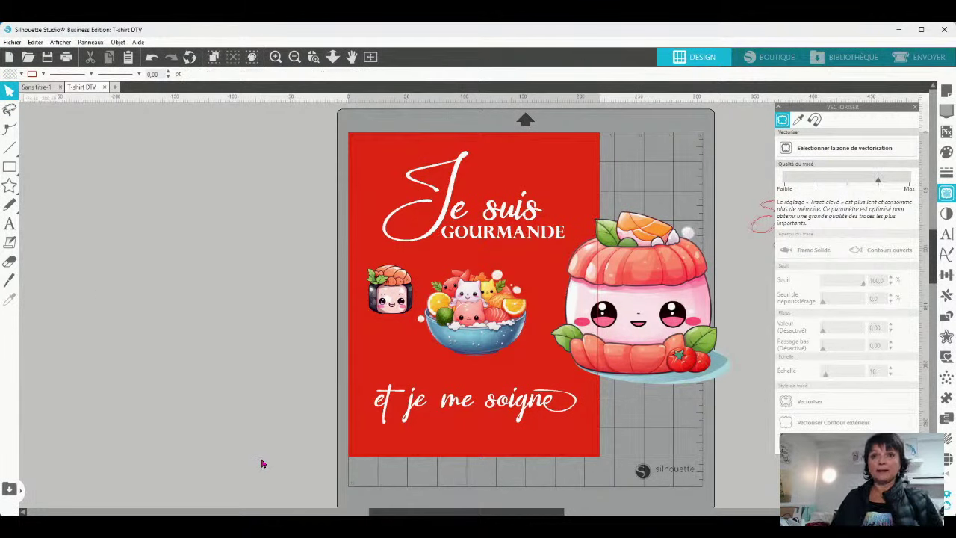
# Shrink the detached cake to about 47 mm wide just right of the fruit bowl and nudge the bowl slightly.
pyautogui.click(624, 306)
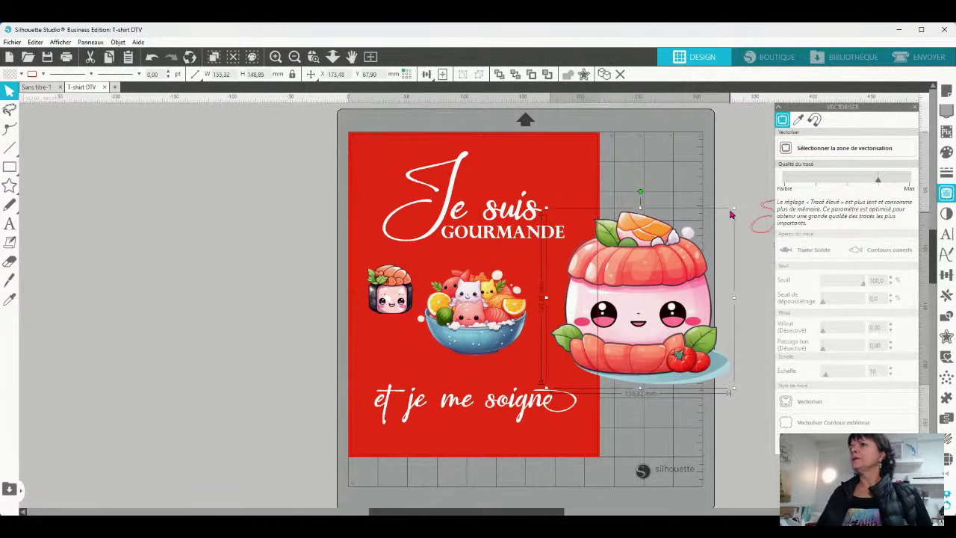
pyautogui.moveTo(733, 208); pyautogui.dragTo(554, 348)
pyautogui.moveTo(477, 329); pyautogui.dragTo(471, 332)
pyautogui.click(448, 376)
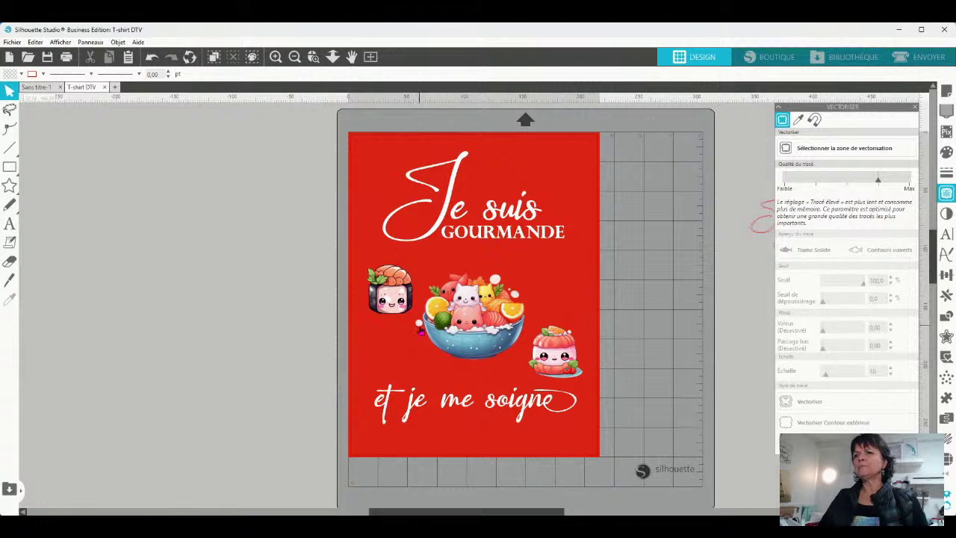
# Check the design in the print preview and return to the design view.
pyautogui.click(390, 306)
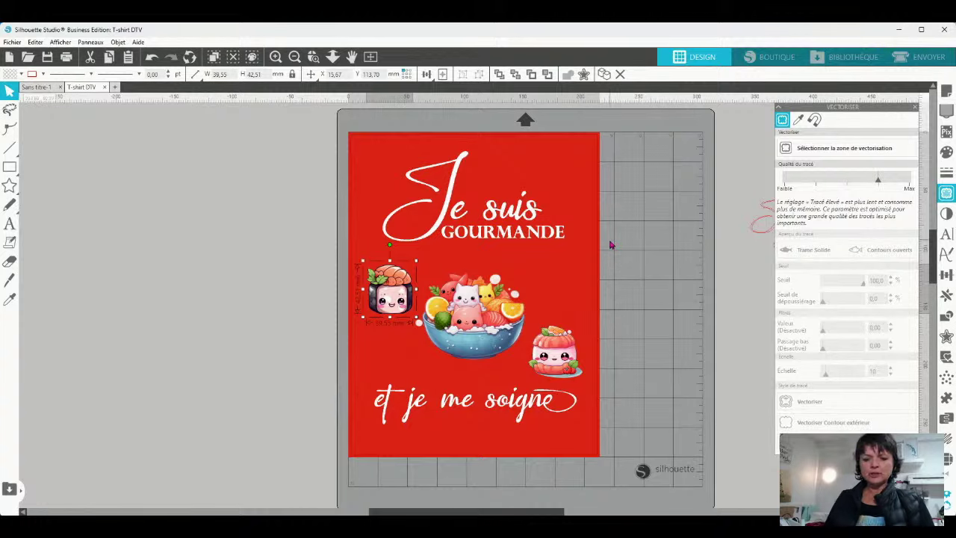
pyautogui.press('i')
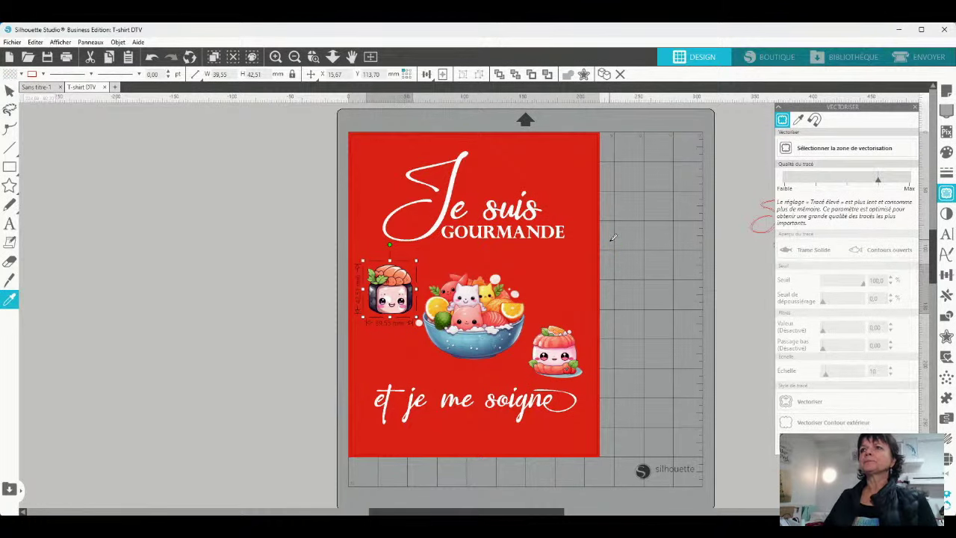
pyautogui.hotkey('ctrl', 'p')
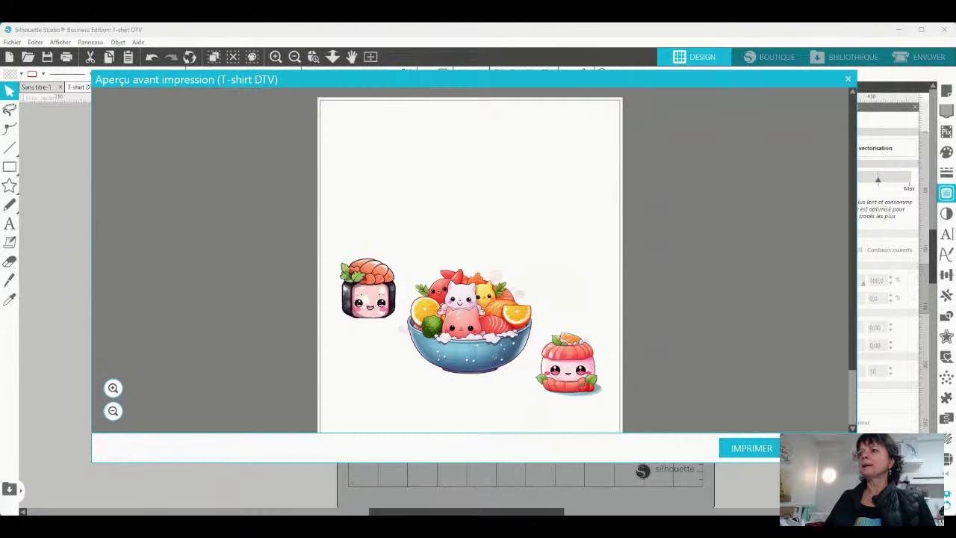
pyautogui.press('Escape')
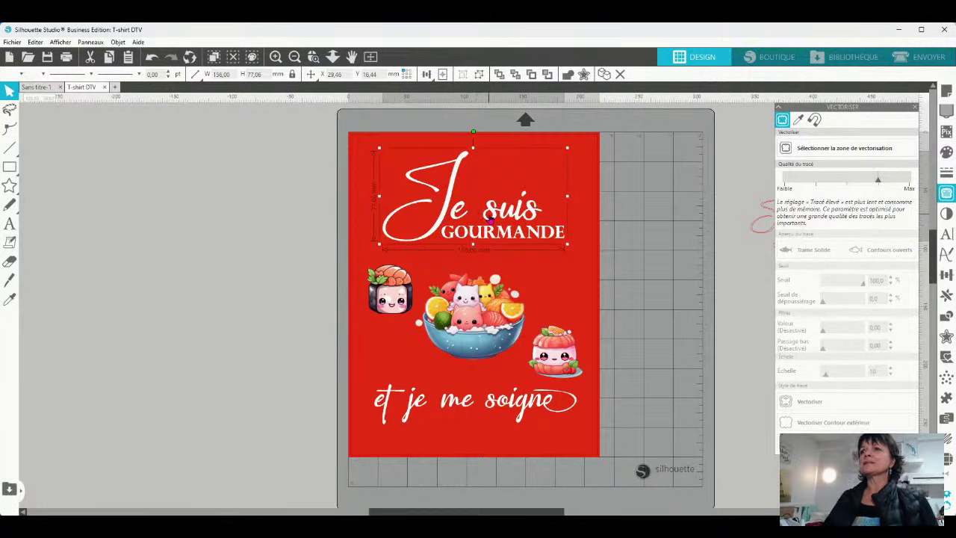
# Move both white text lines off the page and shift the three food images to the upper part of the page.
pyautogui.moveTo(491, 214); pyautogui.dragTo(184, 219)
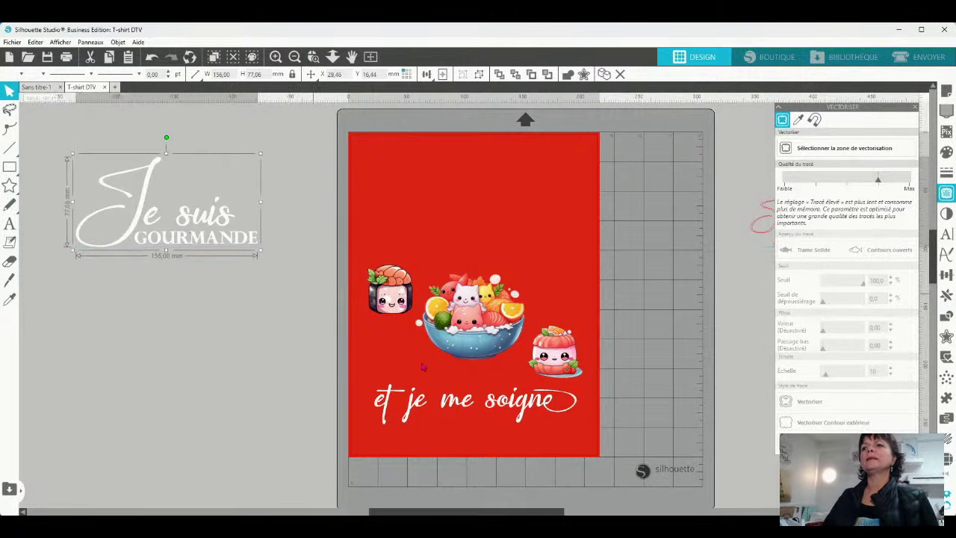
pyautogui.moveTo(453, 401); pyautogui.dragTo(149, 298)
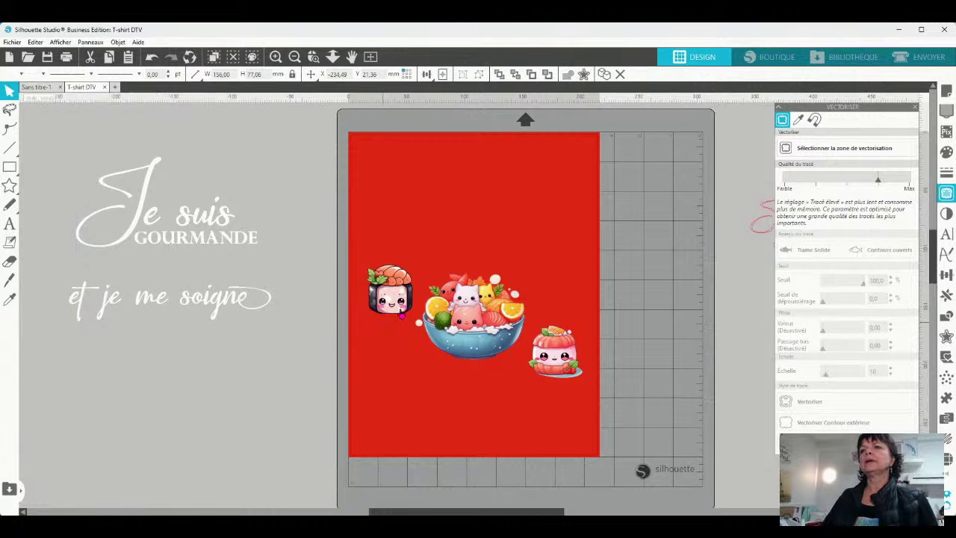
pyautogui.moveTo(338, 243); pyautogui.dragTo(619, 389)
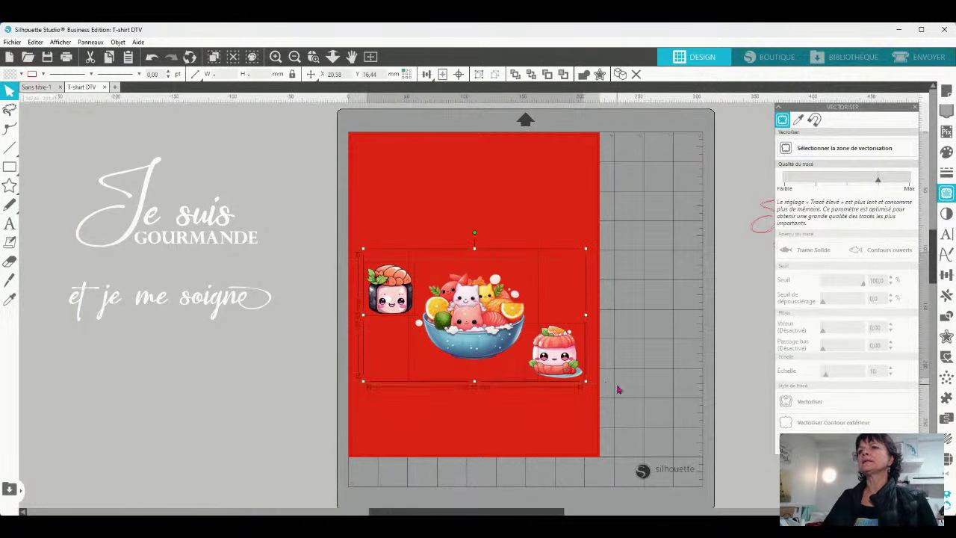
pyautogui.moveTo(558, 364); pyautogui.dragTo(555, 263)
pyautogui.click(646, 258)
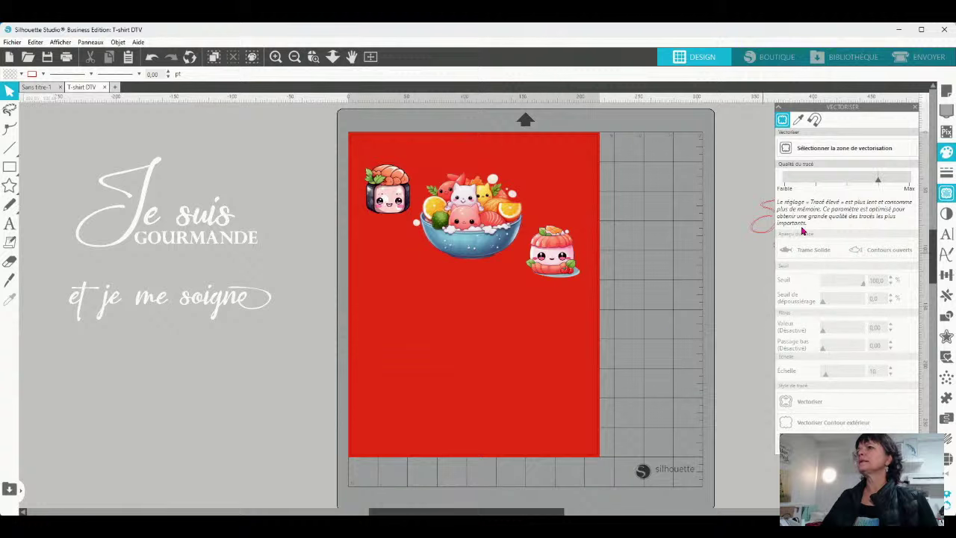
# Enable the registration marks and set the page colour to white.
pyautogui.click(946, 91)
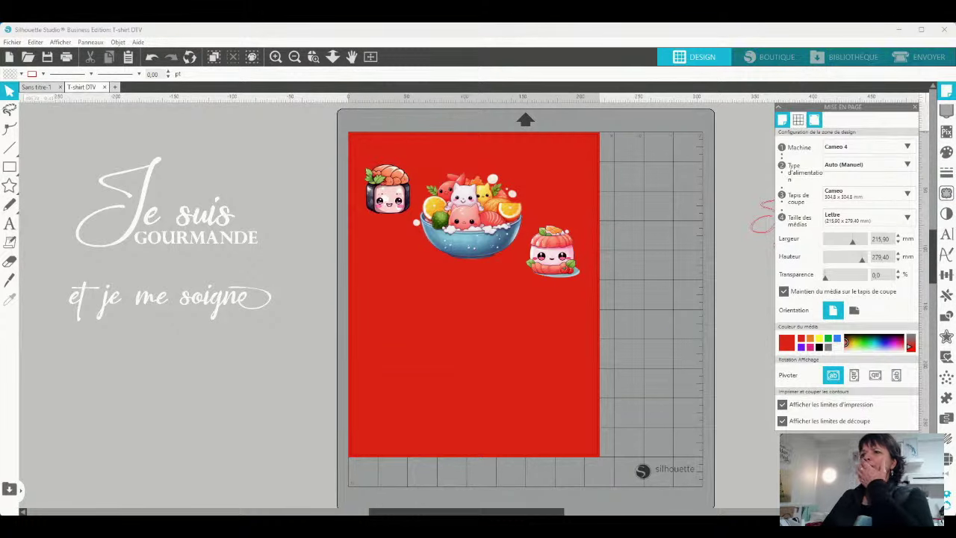
pyautogui.click(814, 120)
pyautogui.click(782, 146)
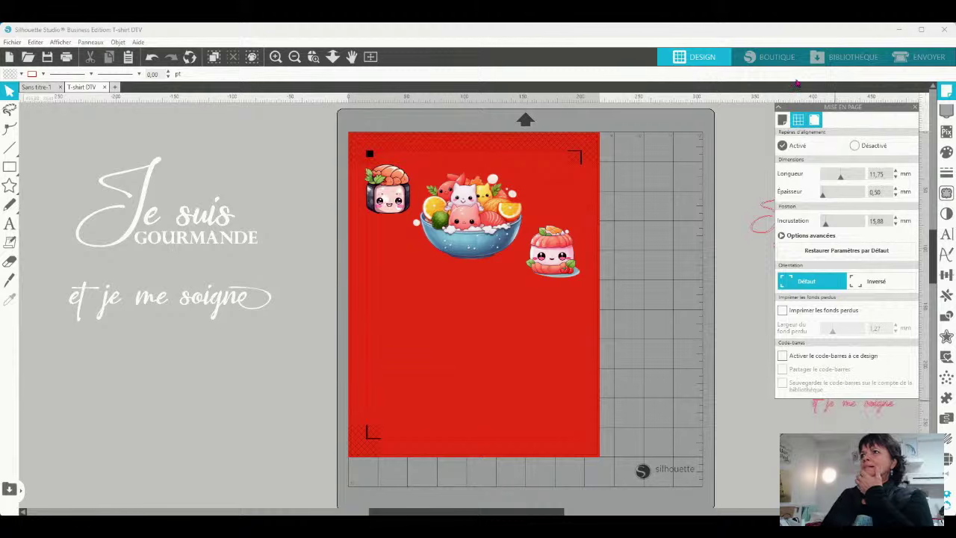
pyautogui.click(782, 120)
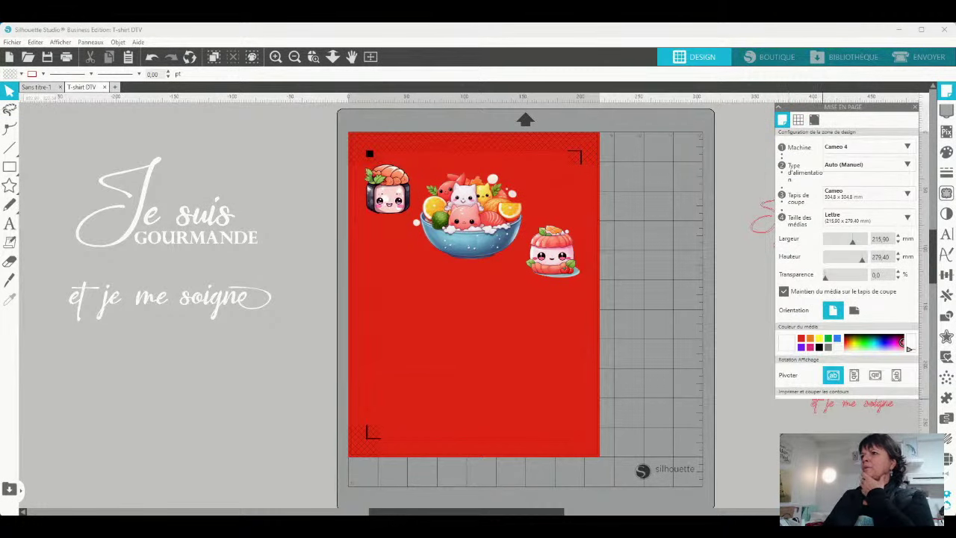
pyautogui.click(786, 343)
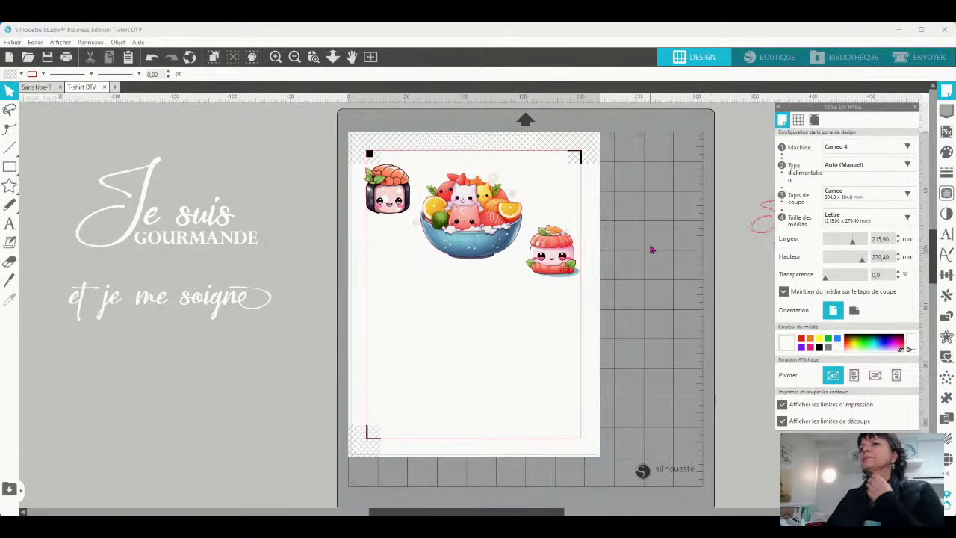
# Reposition the cake, fruit bowl and sushi so they sit apart inside the registration-mark cutting area.
pyautogui.moveTo(543, 261); pyautogui.dragTo(531, 293)
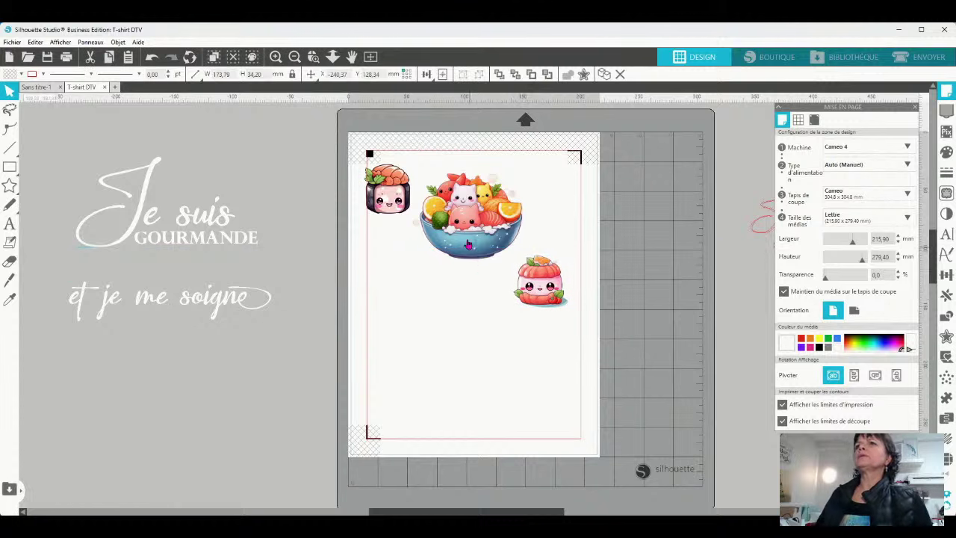
pyautogui.moveTo(469, 245); pyautogui.dragTo(483, 242)
pyautogui.moveTo(390, 198)
pyautogui.mouseDown()
pyautogui.moveTo(401, 224)
pyautogui.moveTo(393, 212)
pyautogui.moveTo(400, 202)
pyautogui.mouseUp()
pyautogui.click(487, 264)
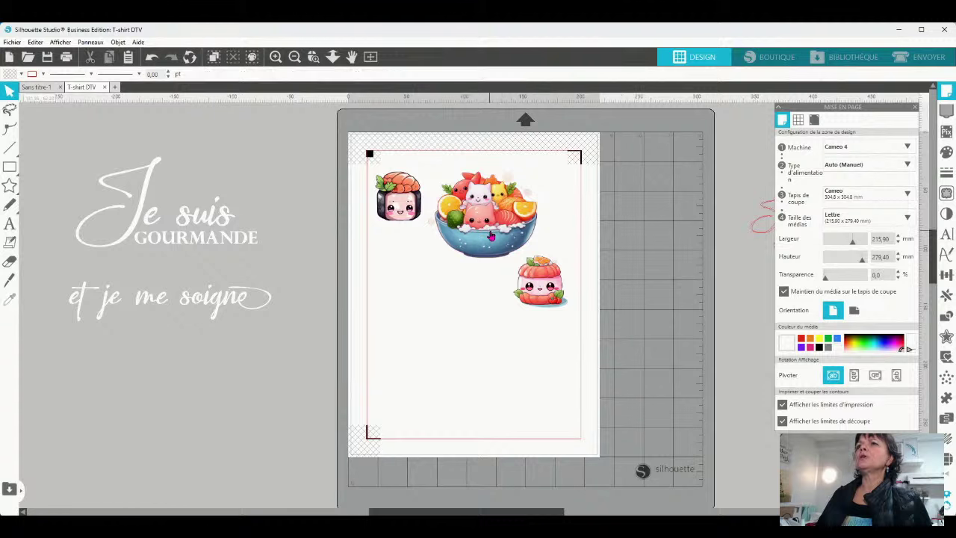
pyautogui.moveTo(490, 236); pyautogui.dragTo(488, 238)
pyautogui.click(619, 313)
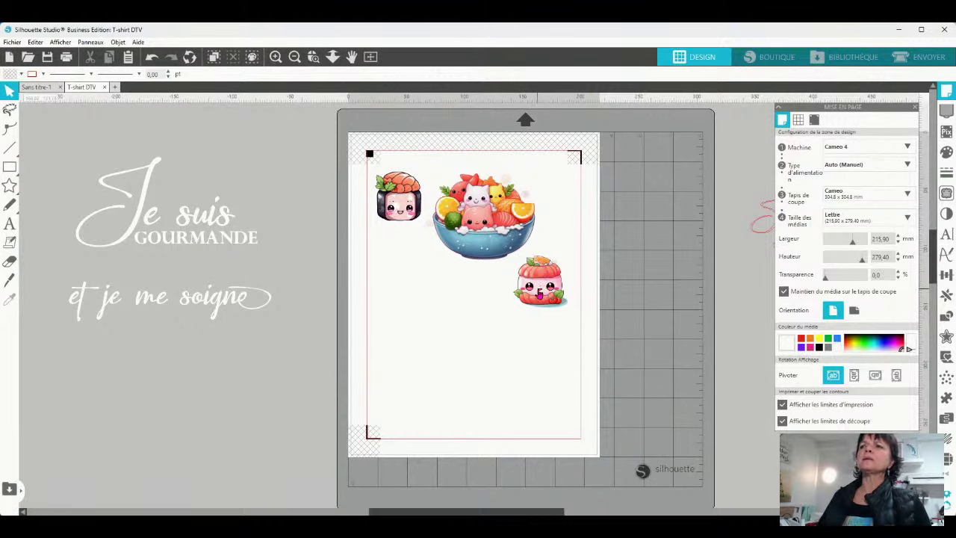
# Add a 1 mm rounded offset contour around the cake.
pyautogui.click(539, 294)
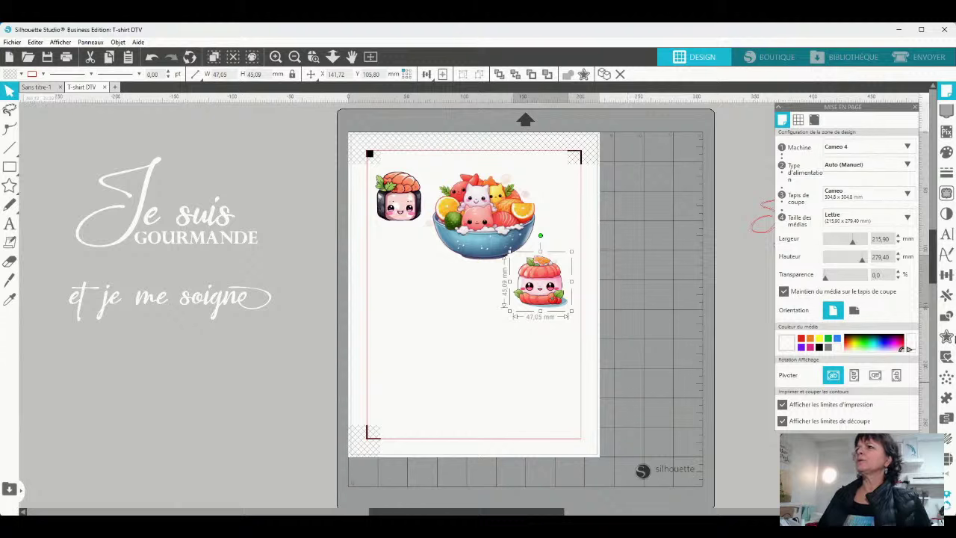
pyautogui.click(947, 338)
pyautogui.click(808, 132)
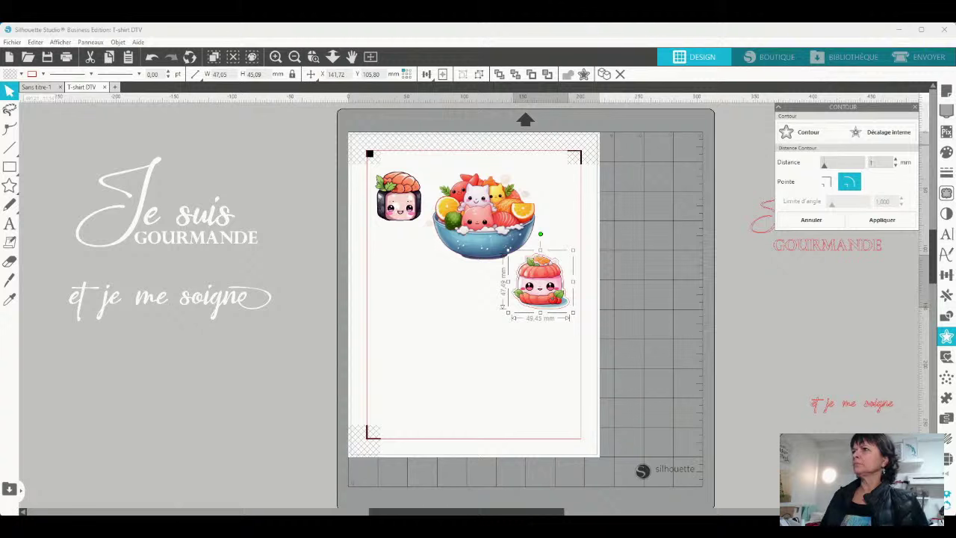
pyautogui.press('Return')
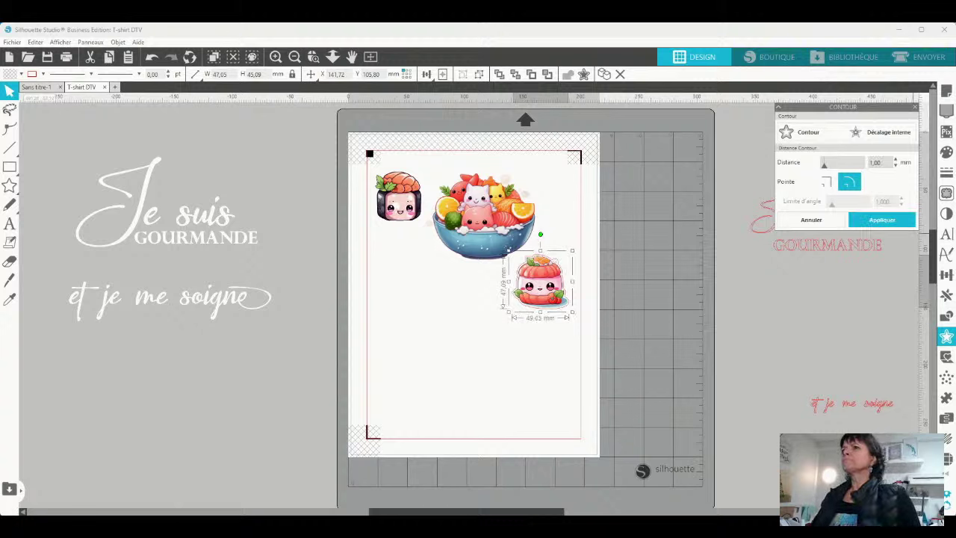
pyautogui.click(882, 219)
# Move the fruit bowl to the lower part of the page and detach it by tracing with a 100% threshold.
pyautogui.click(476, 229)
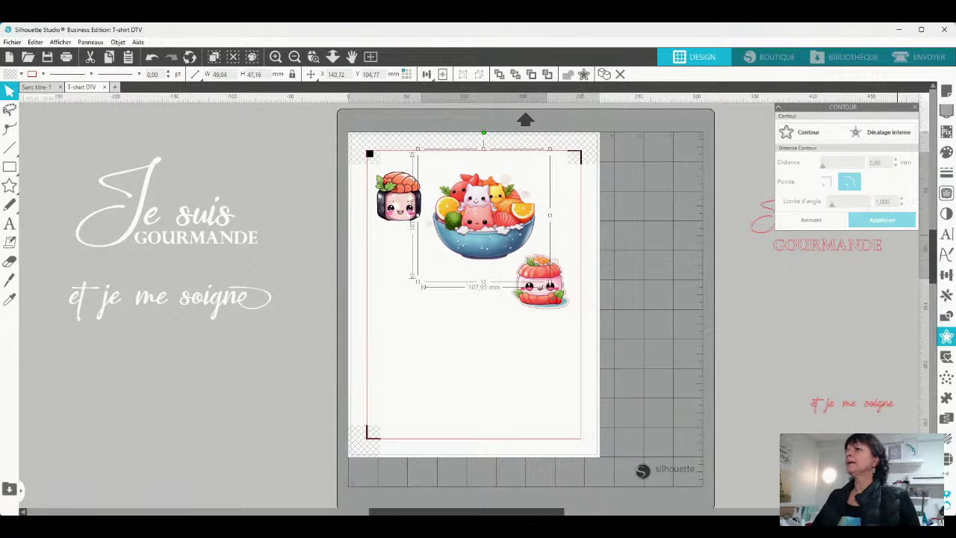
pyautogui.moveTo(484, 210); pyautogui.dragTo(432, 345)
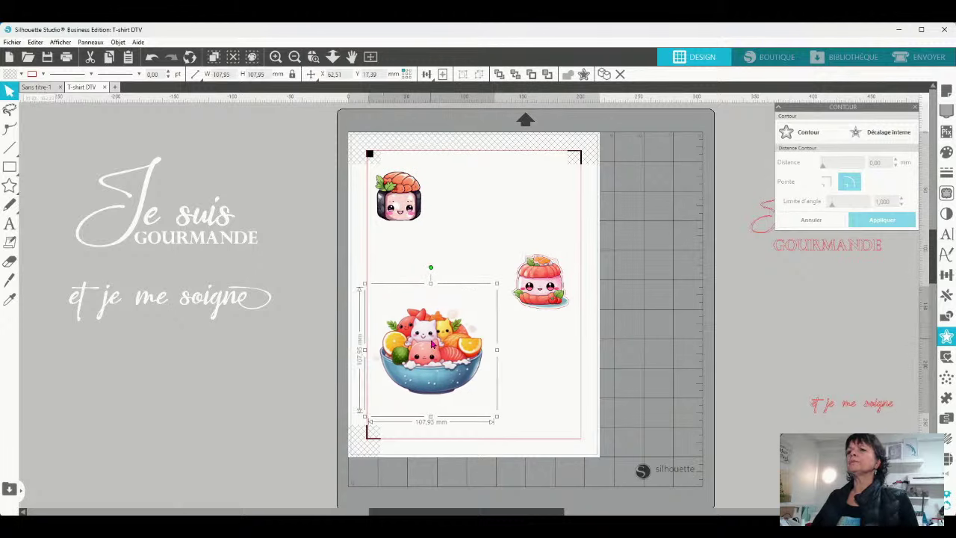
pyautogui.click(946, 193)
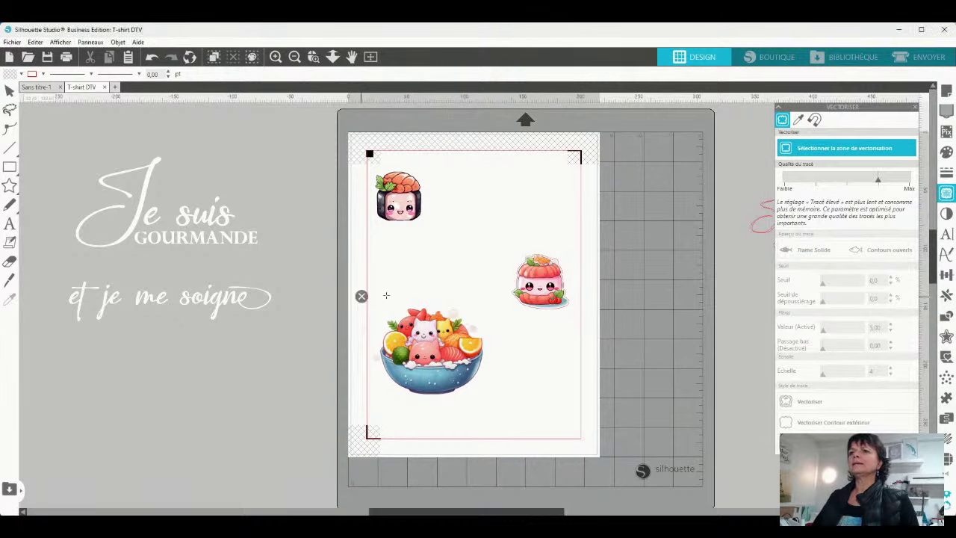
pyautogui.moveTo(361, 297)
pyautogui.mouseDown()
pyautogui.moveTo(504, 398)
pyautogui.moveTo(503, 413)
pyautogui.mouseUp()
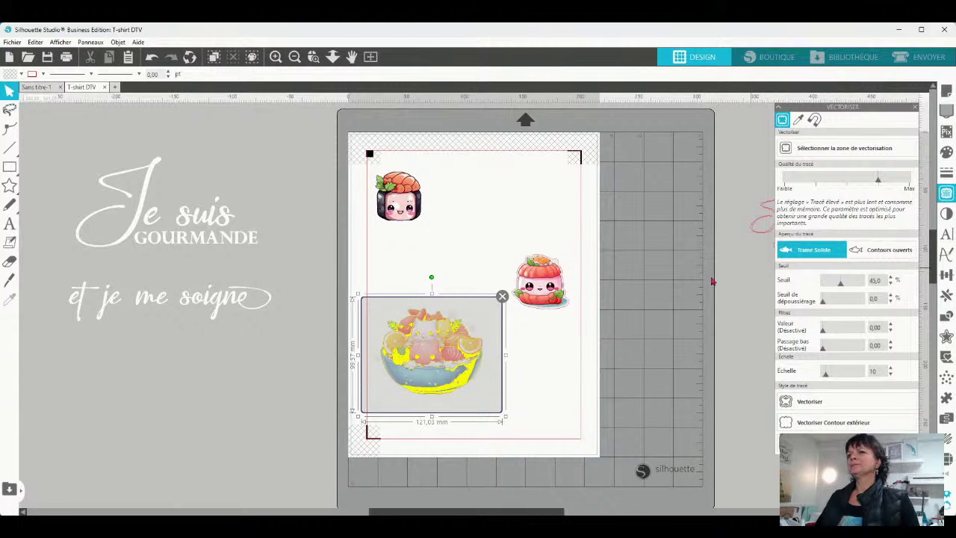
pyautogui.moveTo(840, 282); pyautogui.dragTo(864, 282)
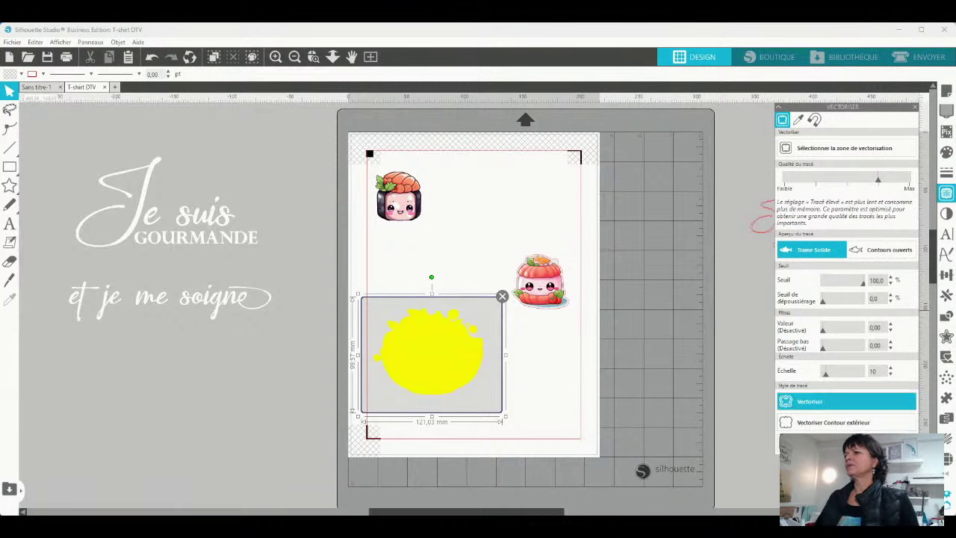
pyautogui.click(543, 366)
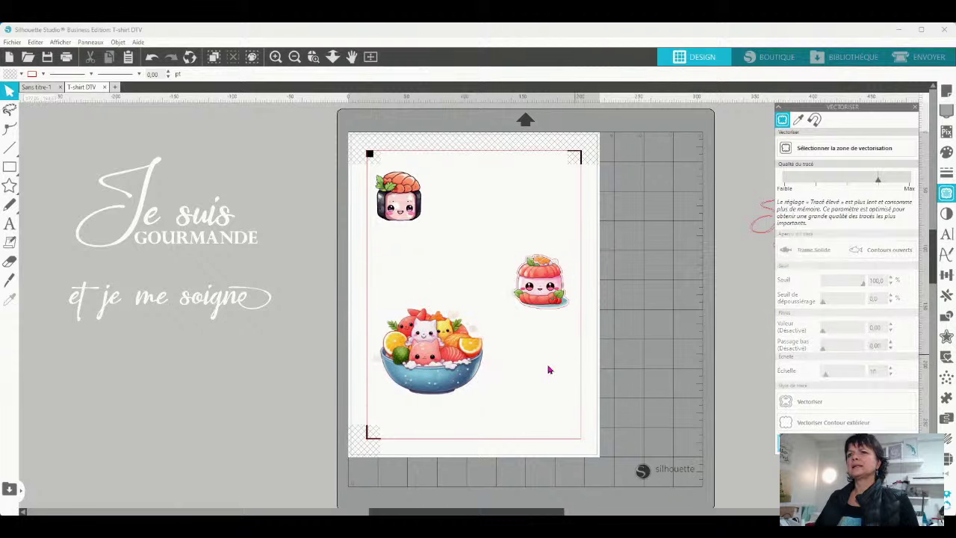
# Delete the leftover image background around the fruit bowl and group the bowl's detached pieces into one object.
pyautogui.click(464, 412)
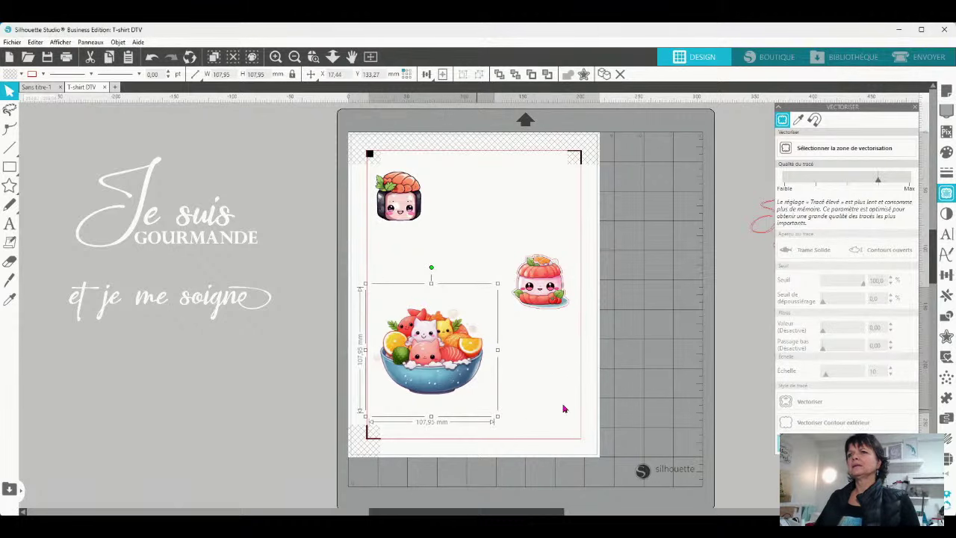
pyautogui.click(598, 386)
pyautogui.moveTo(333, 293); pyautogui.dragTo(499, 423)
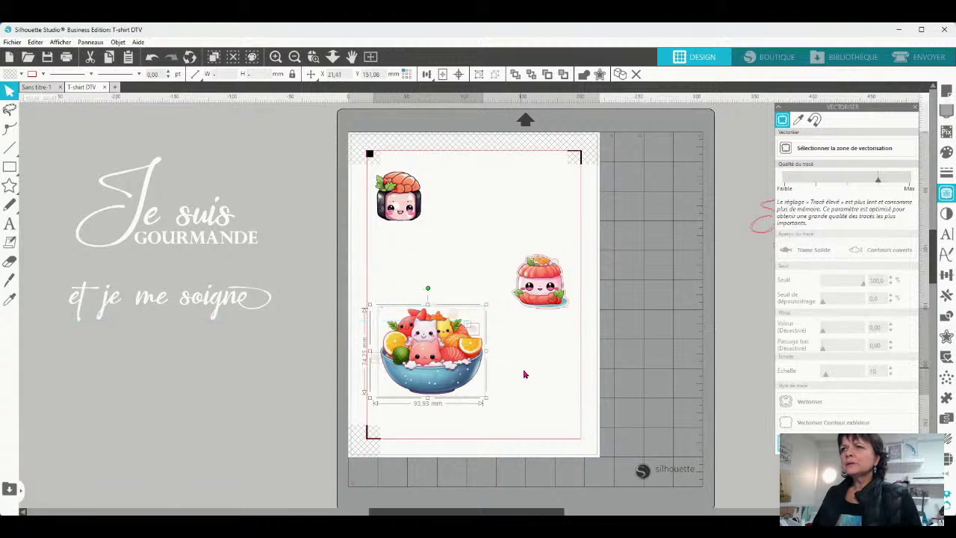
pyautogui.click(505, 340)
pyautogui.click(468, 329)
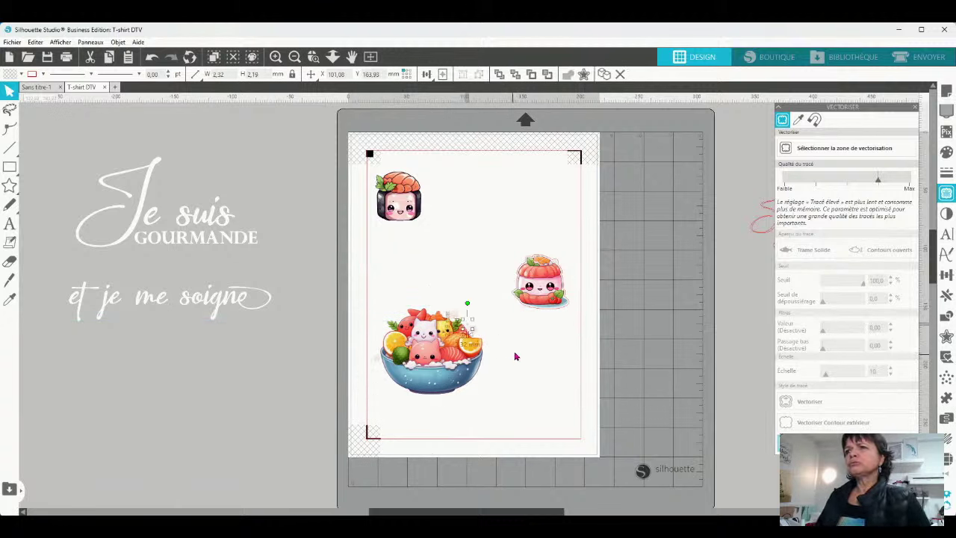
pyautogui.moveTo(366, 297); pyautogui.dragTo(489, 411)
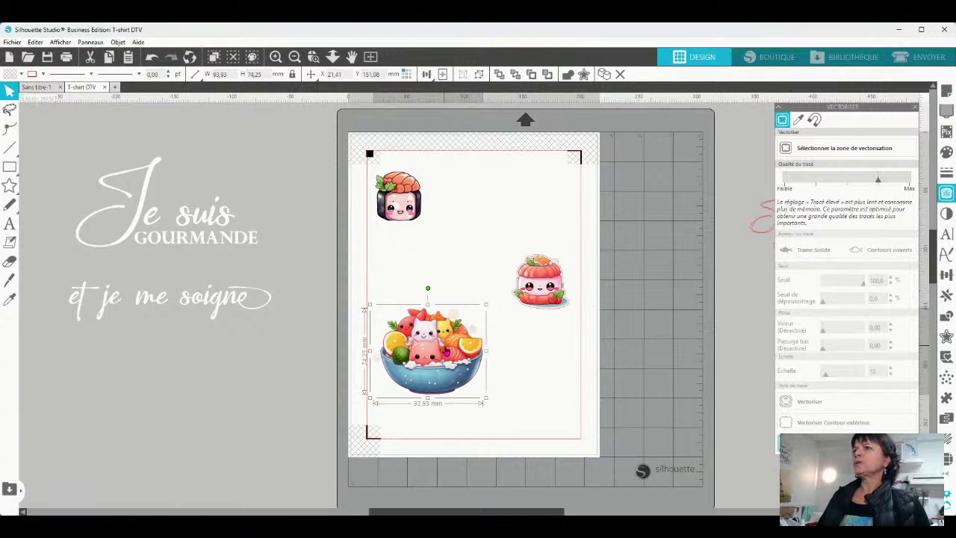
# Add a 1 mm rounded offset contour around the grouped fruit bowl.
pyautogui.click(946, 337)
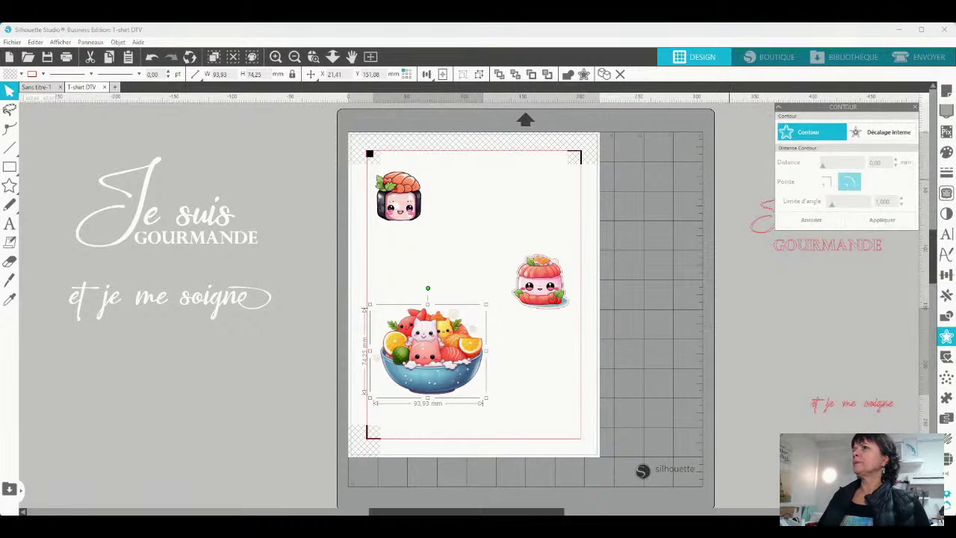
pyautogui.click(808, 132)
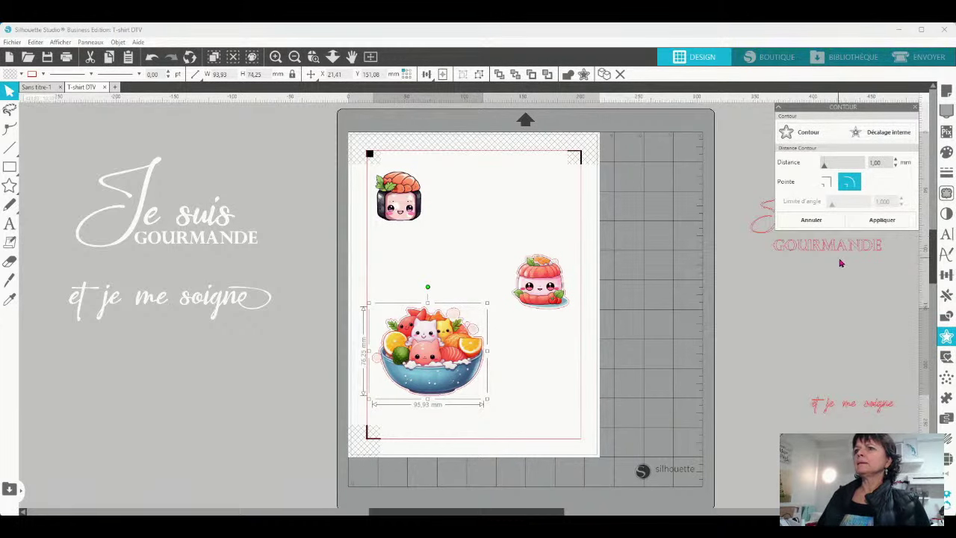
pyautogui.press('Return')
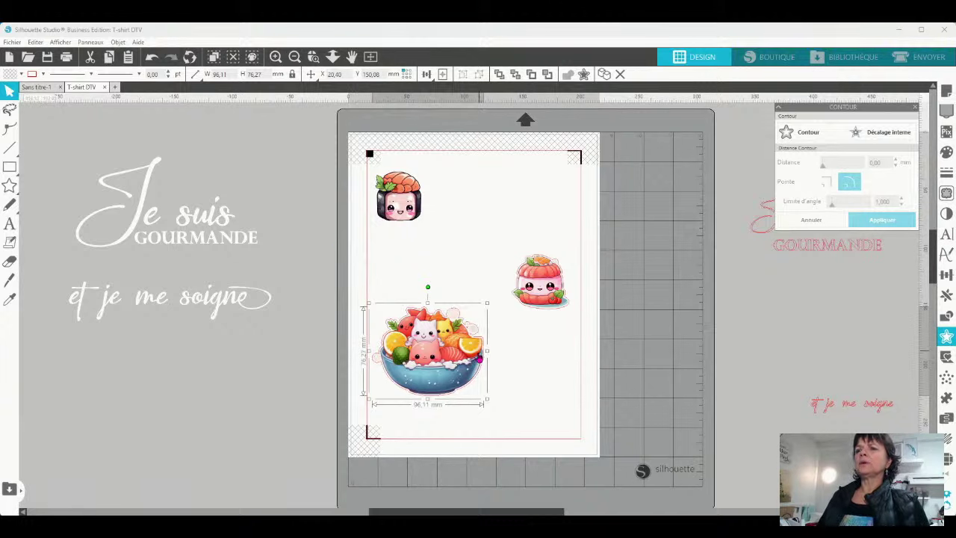
# Add a single 1 mm rounded offset contour around the sushi.
pyautogui.click(404, 211)
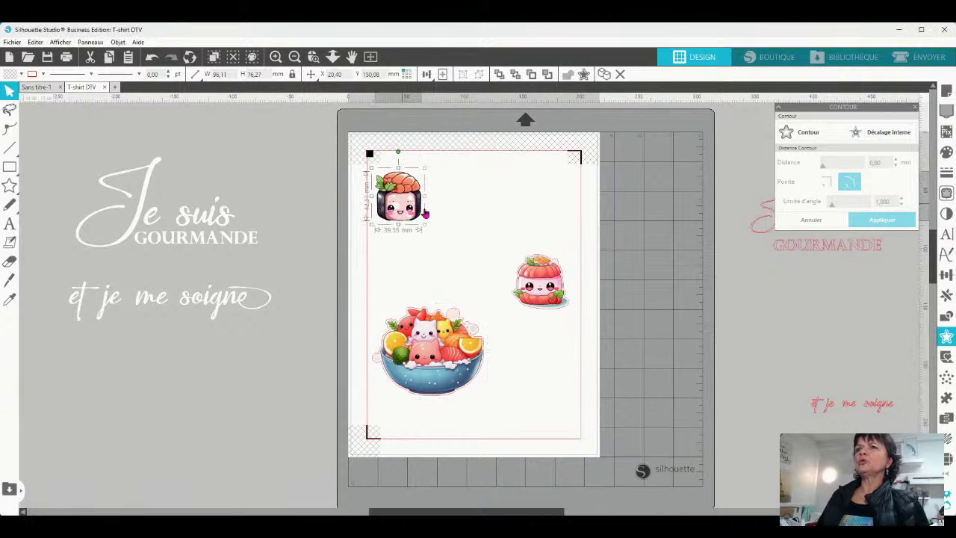
pyautogui.click(808, 133)
pyautogui.press('Return')
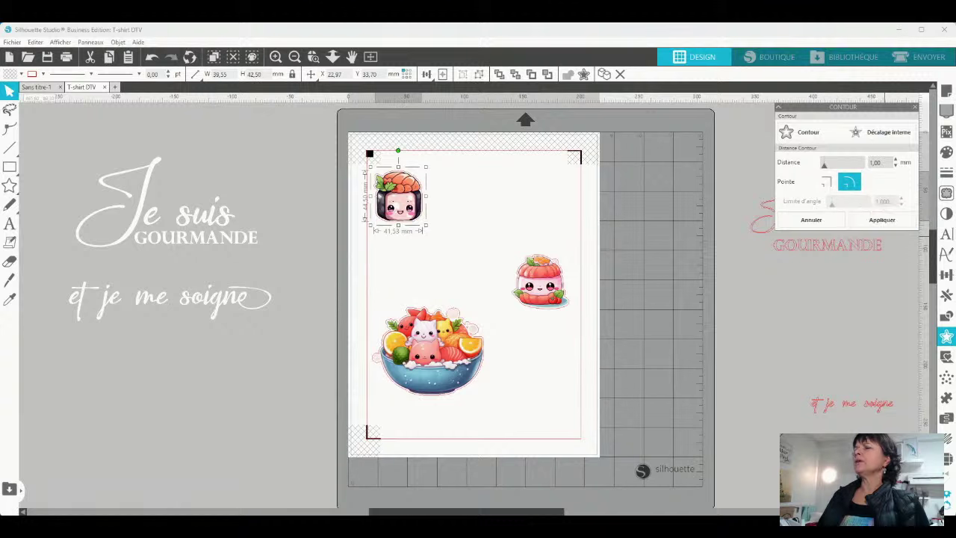
pyautogui.click(808, 132)
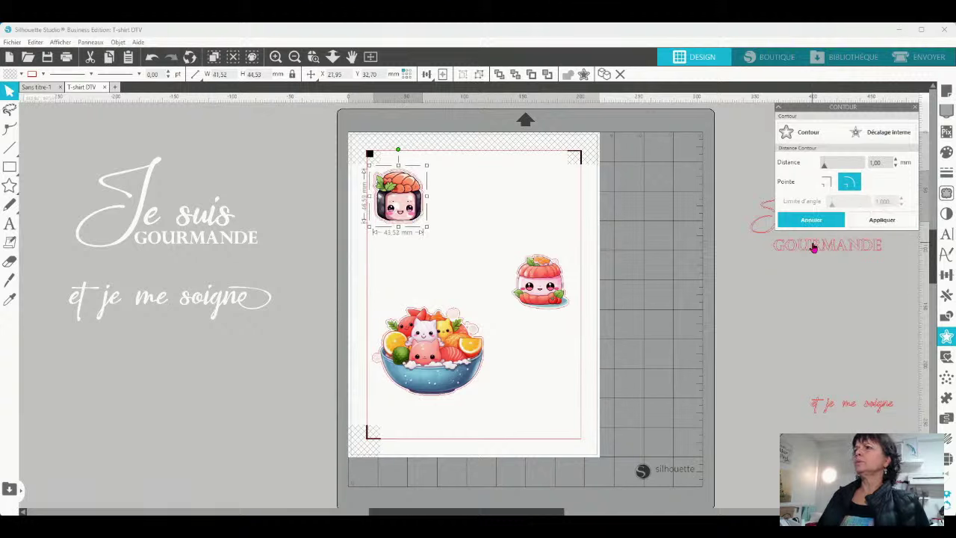
pyautogui.click(784, 273)
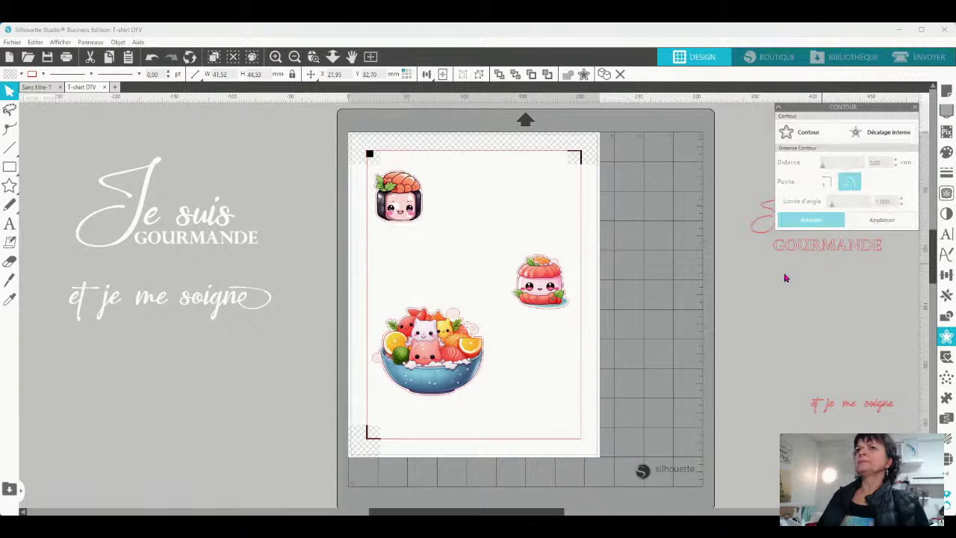
# Group the cake, the sushi and the fruit bowl each with its own contour.
pyautogui.click(571, 289)
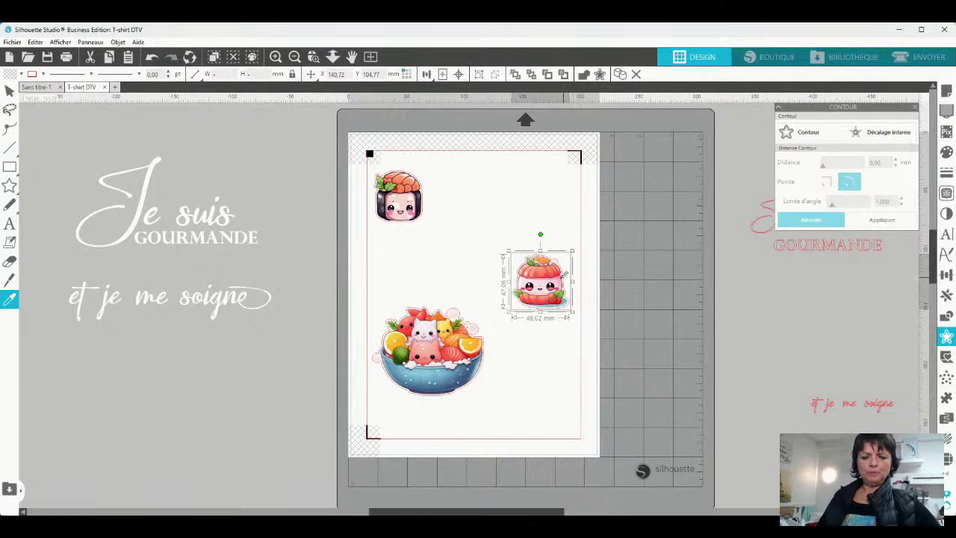
pyautogui.click(409, 206)
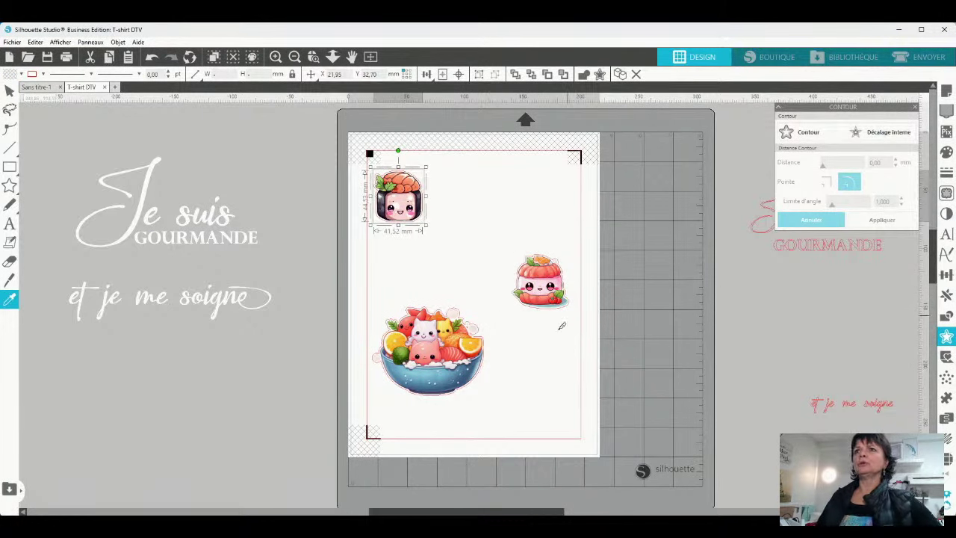
pyautogui.moveTo(519, 406); pyautogui.dragTo(438, 361)
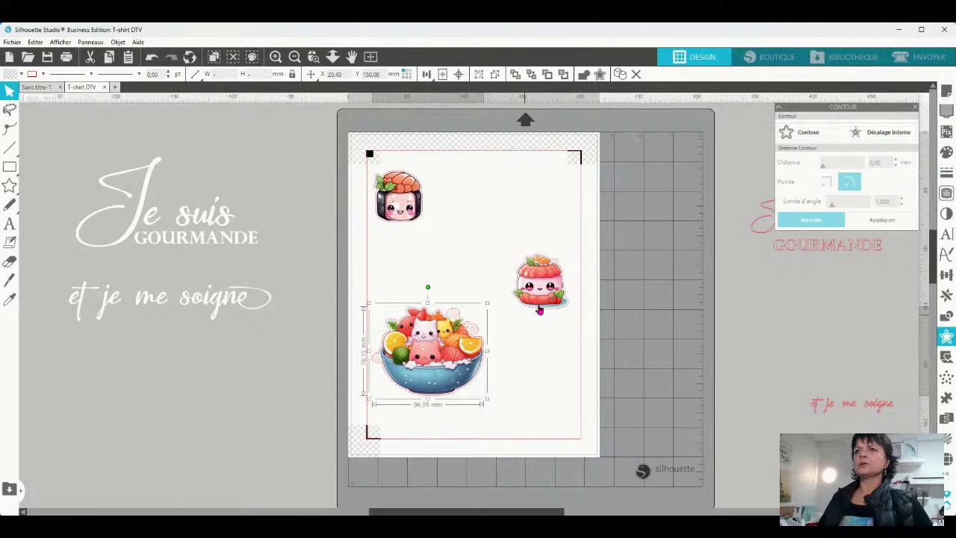
# Move the cake beside the sushi at the top of the cutting area and the fruit bowl just beneath them.
pyautogui.moveTo(536, 288); pyautogui.dragTo(456, 194)
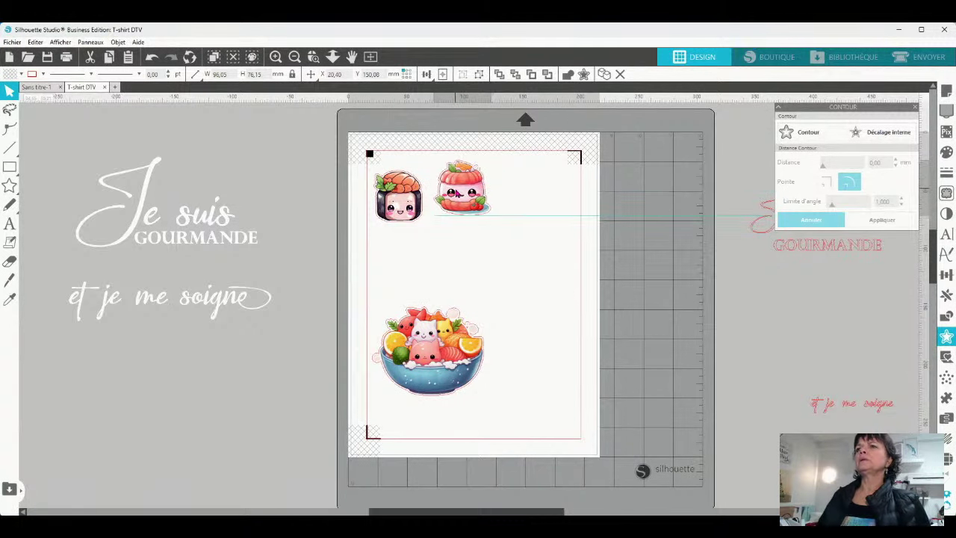
pyautogui.moveTo(434, 354); pyautogui.dragTo(444, 271)
pyautogui.click(508, 349)
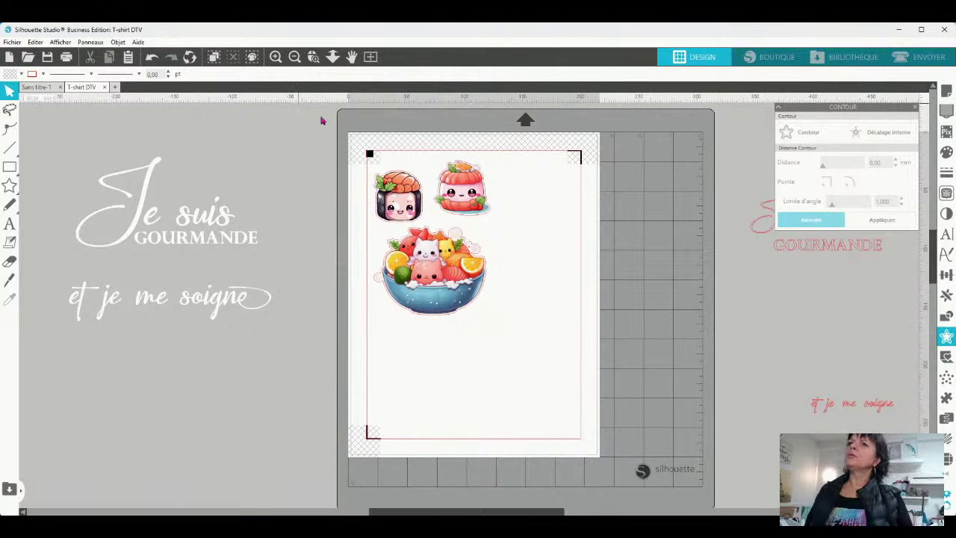
# Duplicate the sushi, cake and fruit bowl together directly below the originals.
pyautogui.moveTo(336, 158); pyautogui.dragTo(507, 319)
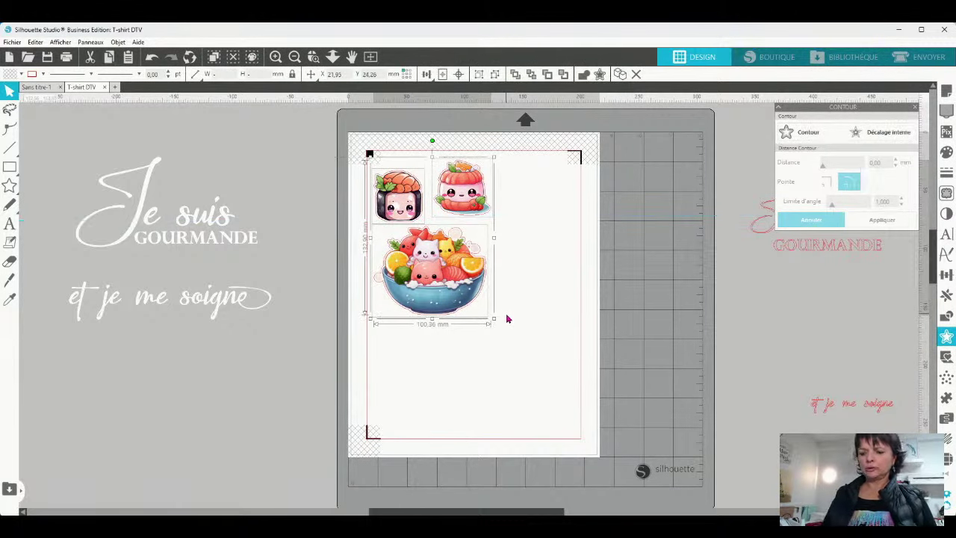
pyautogui.hotkey('ctrl', 'Down')
pyautogui.click(679, 372)
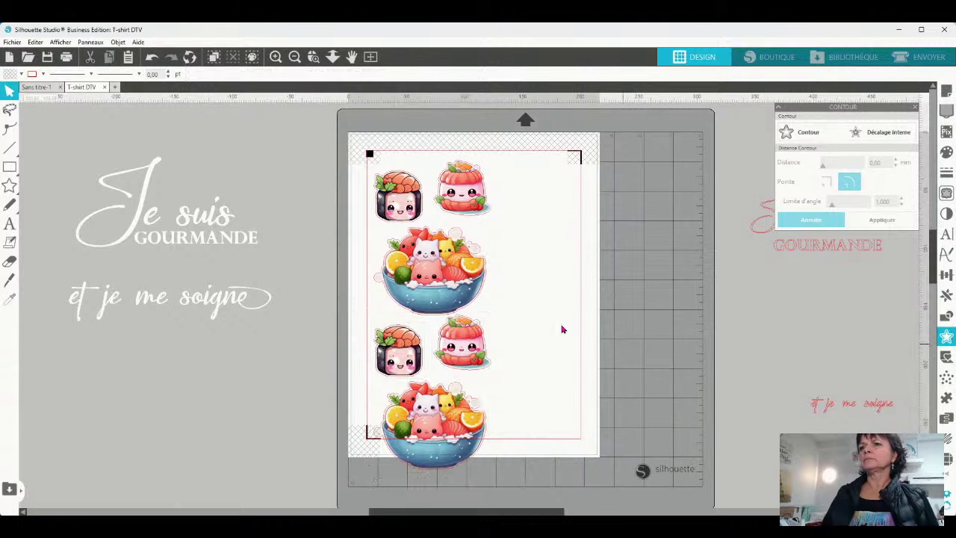
# Move the cake copy to the right of the original cake and place the sushi copy beneath it.
pyautogui.moveTo(468, 348); pyautogui.dragTo(530, 223)
pyautogui.moveTo(511, 276); pyautogui.dragTo(539, 192)
pyautogui.moveTo(401, 352); pyautogui.dragTo(535, 259)
# Add a third fruit bowl by duplication and arrange the two bowl copies in the free space inside the cutting area.
pyautogui.moveTo(454, 422); pyautogui.dragTo(423, 399)
pyautogui.hotkey('ctrl', 'd')
pyautogui.moveTo(528, 373); pyautogui.dragTo(512, 339)
pyautogui.click(561, 286)
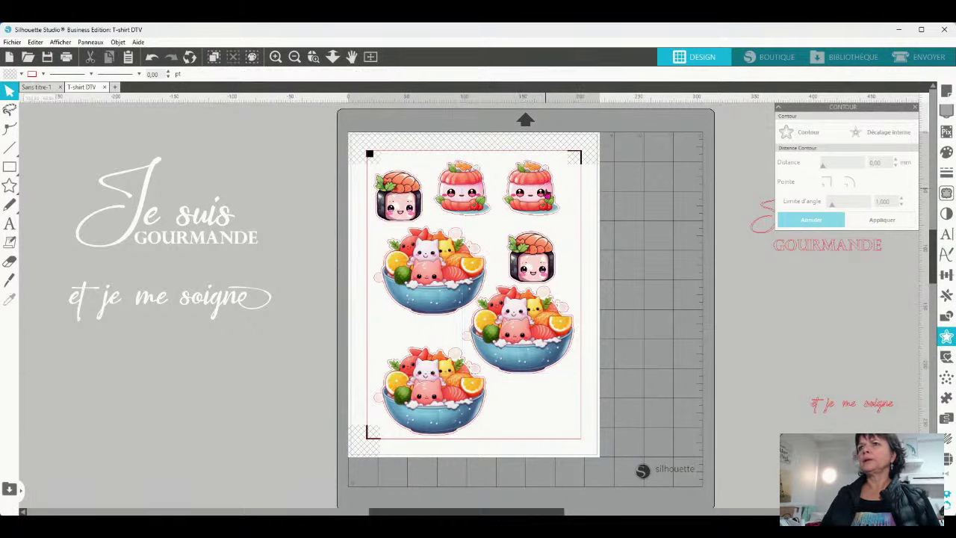
# Duplicate the right-hand cake and sushi, and move the new sushi to the lower right of the cutting area.
pyautogui.click(546, 191)
pyautogui.keyDown('shift'); pyautogui.click(536, 261); pyautogui.keyUp('shift')
pyautogui.press('i')
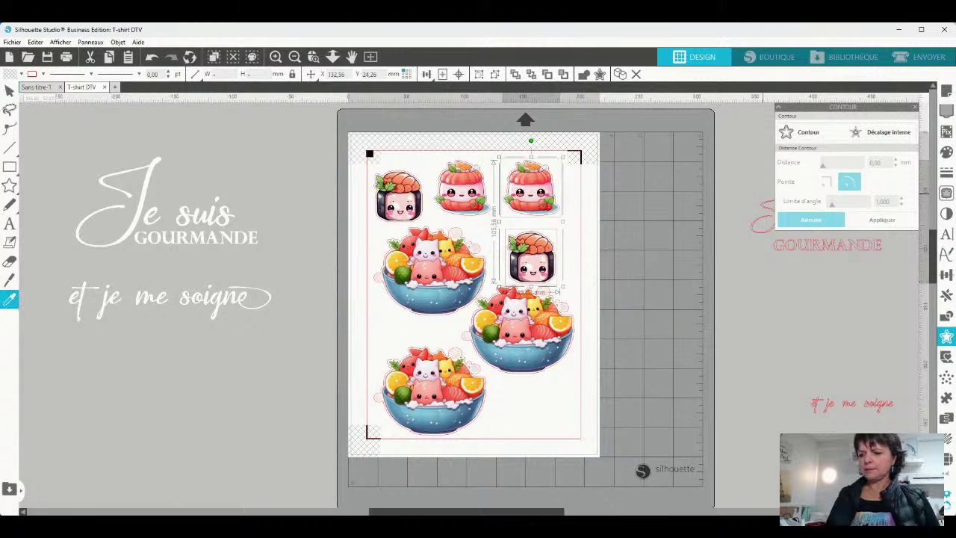
pyautogui.hotkey('ctrl', 'd')
pyautogui.click(590, 258)
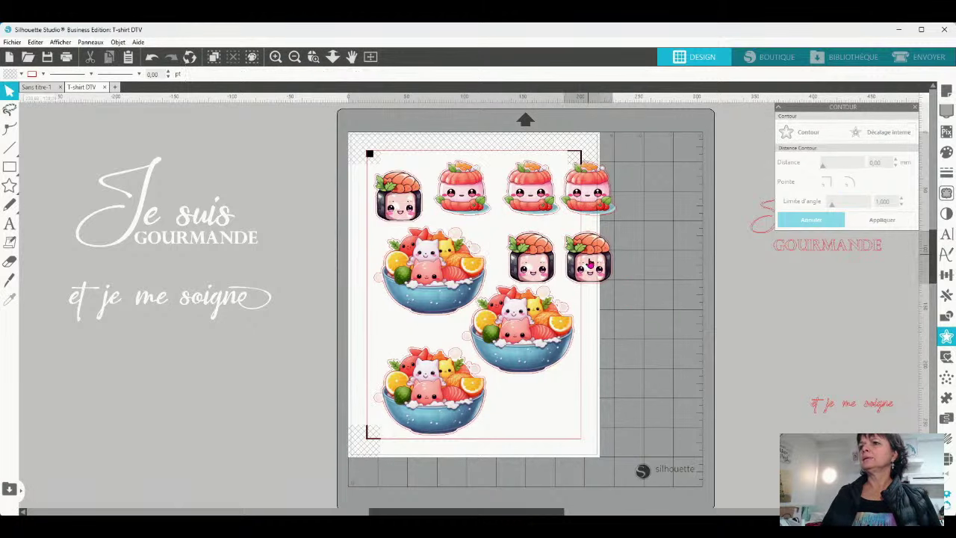
pyautogui.moveTo(590, 257); pyautogui.dragTo(550, 405)
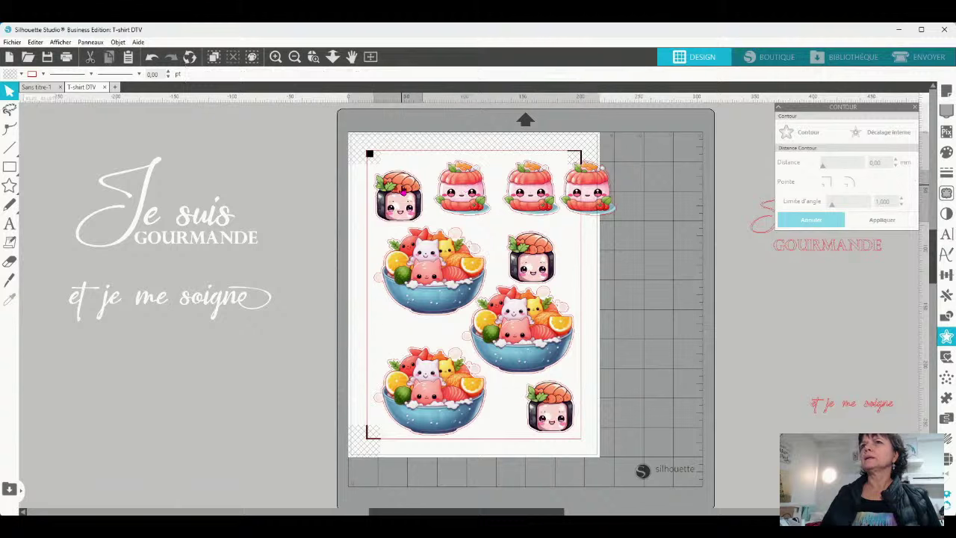
# Tighten the top row of sushi and cakes within the cutting area and park the extra cake outside the page.
pyautogui.moveTo(395, 199)
pyautogui.mouseDown()
pyautogui.moveTo(403, 187)
pyautogui.moveTo(396, 199)
pyautogui.mouseUp()
pyautogui.moveTo(468, 194); pyautogui.dragTo(464, 191)
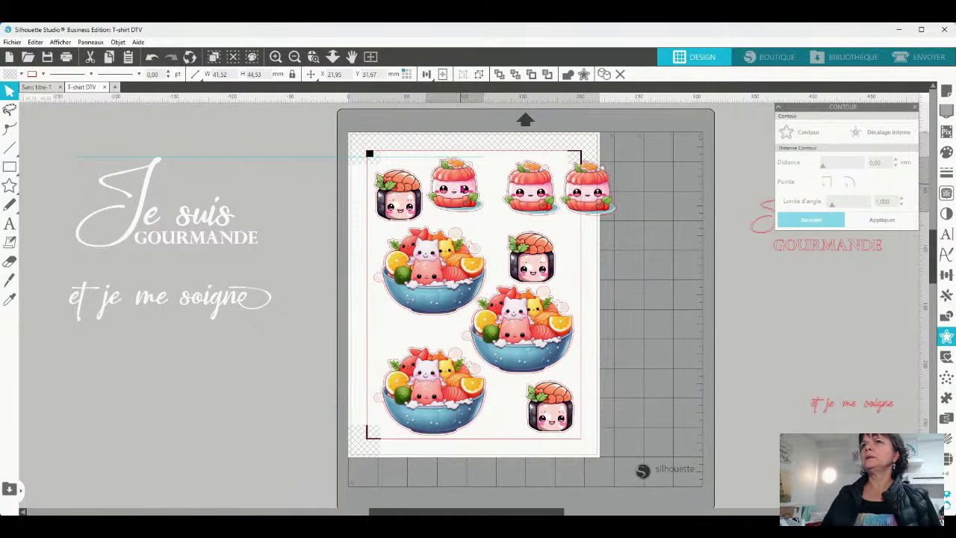
pyautogui.moveTo(532, 187); pyautogui.dragTo(832, 351)
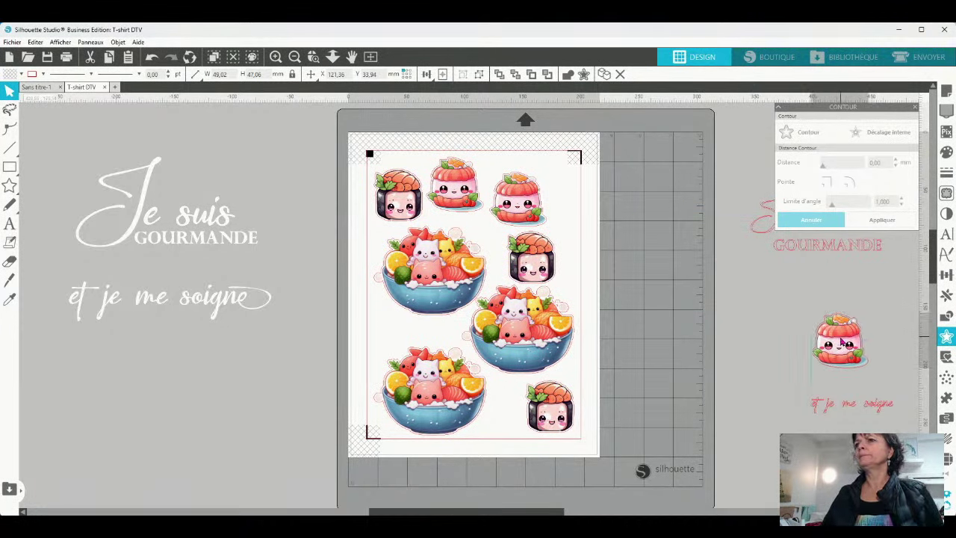
pyautogui.click(391, 311)
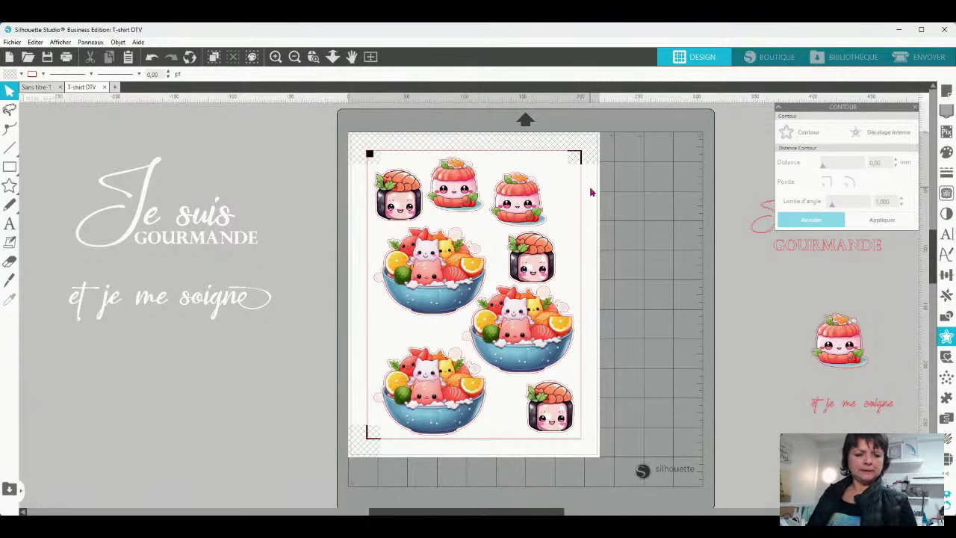
# Merge the kawaii broccoli image into the design, shrink it to about 82 mm square and place it below the text.
pyautogui.hotkey('alt', 'Tab')
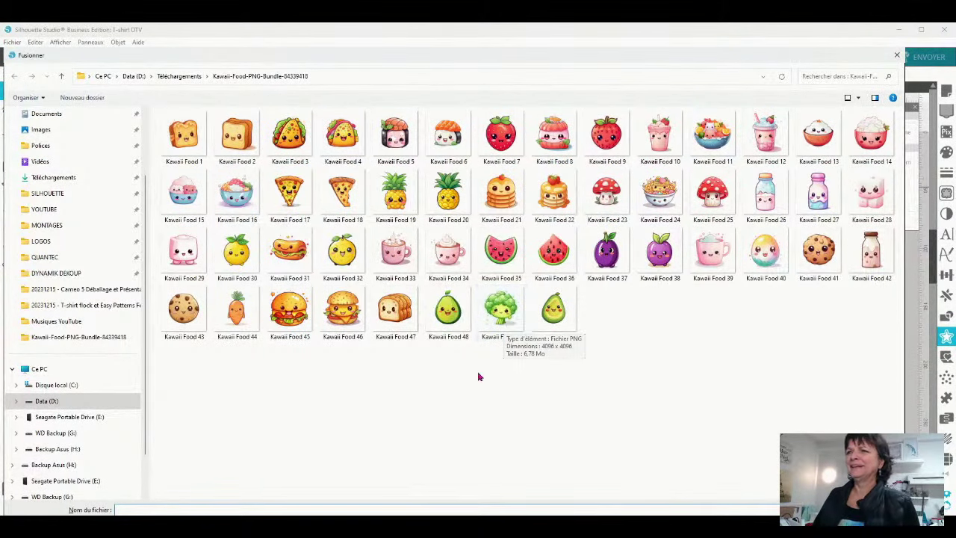
pyautogui.click(500, 312)
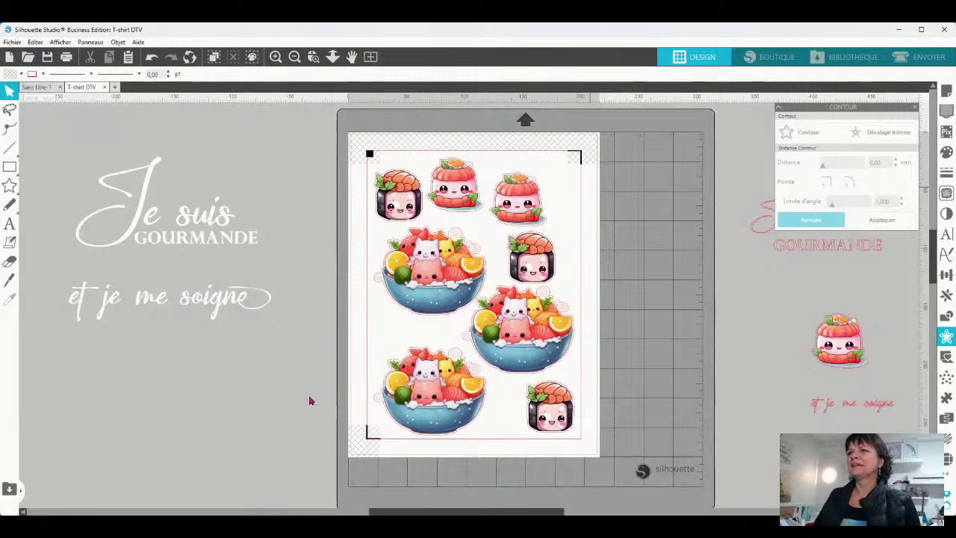
pyautogui.moveTo(643, 347); pyautogui.dragTo(322, 344)
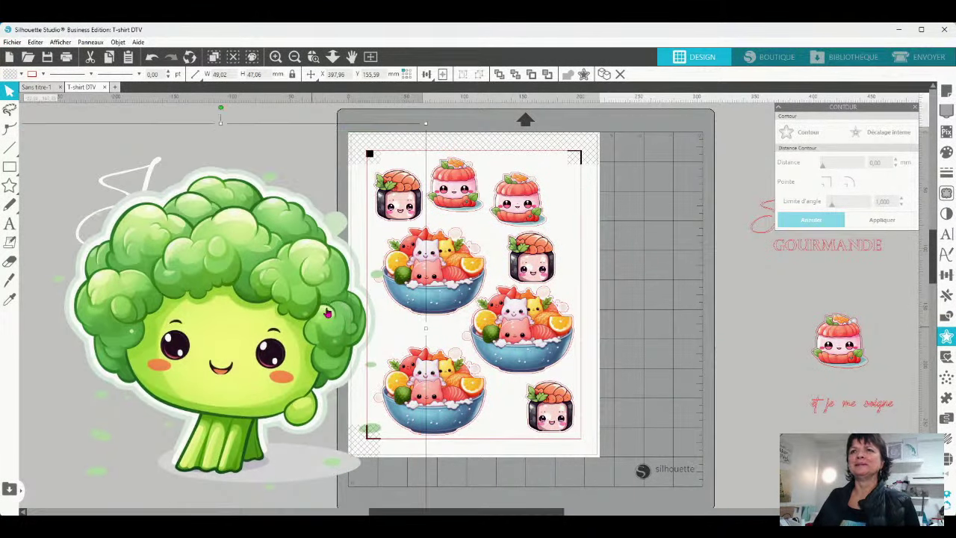
pyautogui.moveTo(421, 128); pyautogui.dragTo(118, 430)
pyautogui.moveTo(84, 483); pyautogui.dragTo(213, 422)
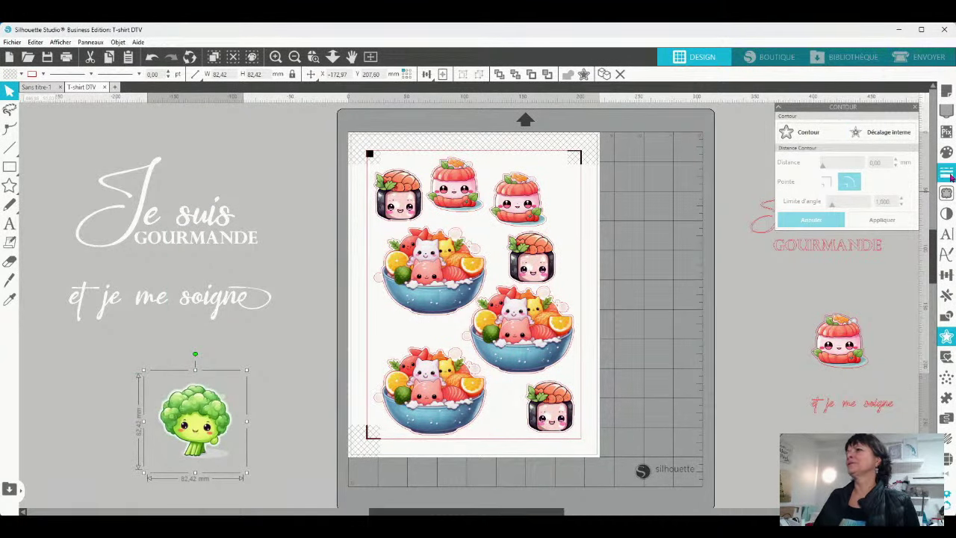
# Detach the broccoli from its background by tracing it with a 100% threshold.
pyautogui.moveTo(882, 107); pyautogui.dragTo(732, 109)
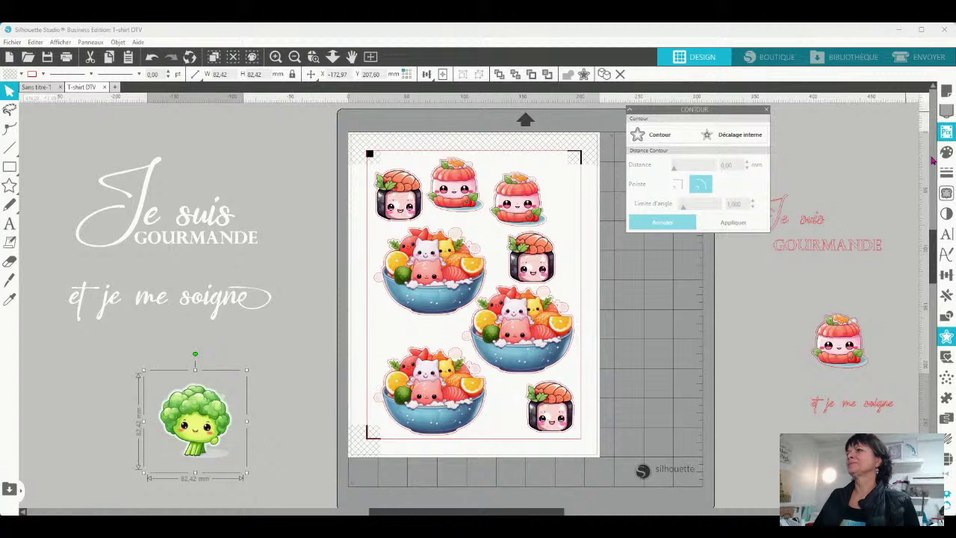
pyautogui.click(946, 193)
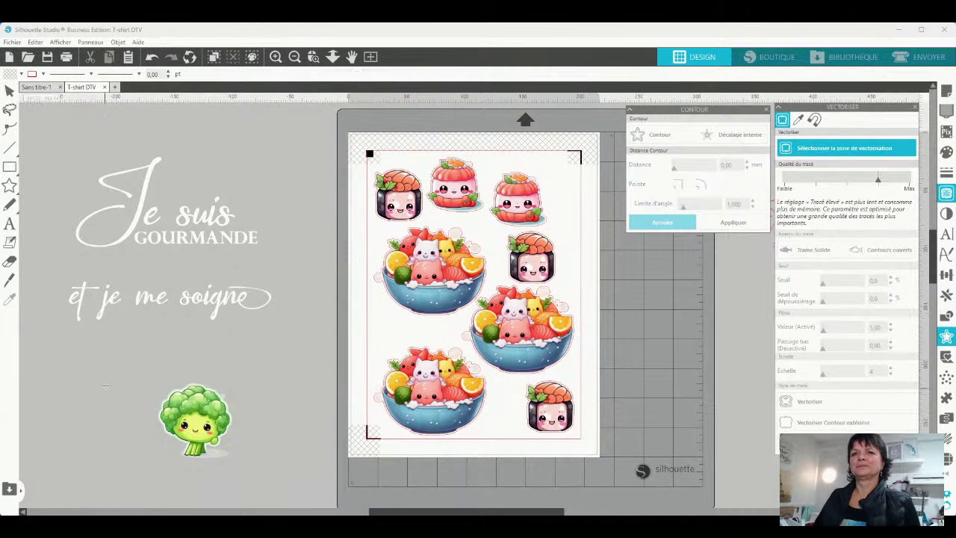
pyautogui.moveTo(145, 366); pyautogui.dragTo(281, 487)
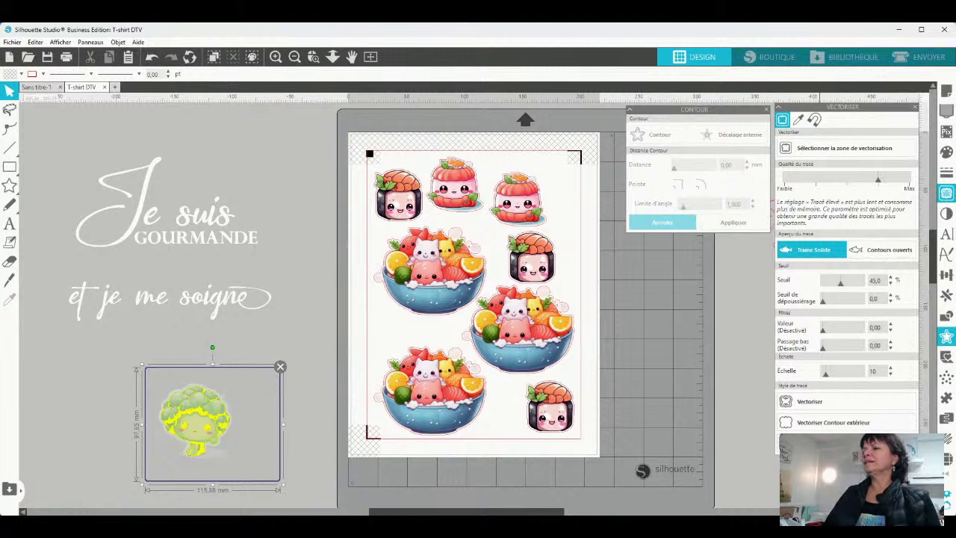
pyautogui.moveTo(840, 282); pyautogui.dragTo(863, 282)
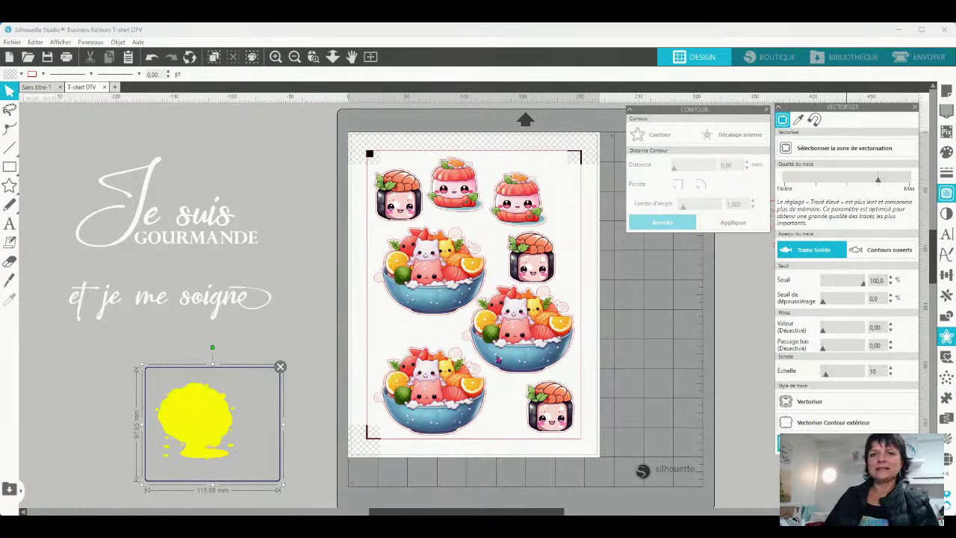
# Add a 1 mm rounded contour to the detached broccoli and group it with its surrounding pieces.
pyautogui.click(313, 405)
pyautogui.moveTo(314, 357); pyautogui.dragTo(240, 407)
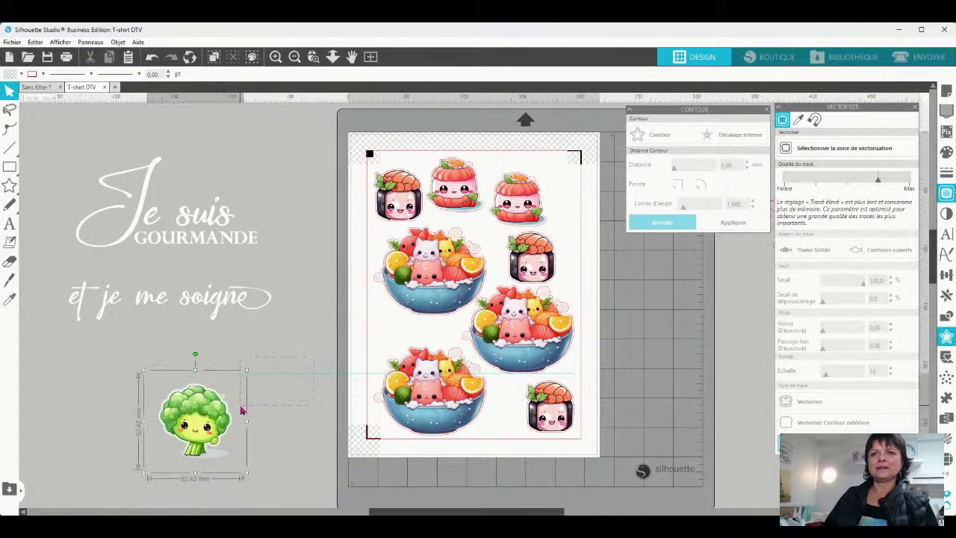
pyautogui.click(324, 405)
pyautogui.moveTo(132, 376); pyautogui.dragTo(274, 471)
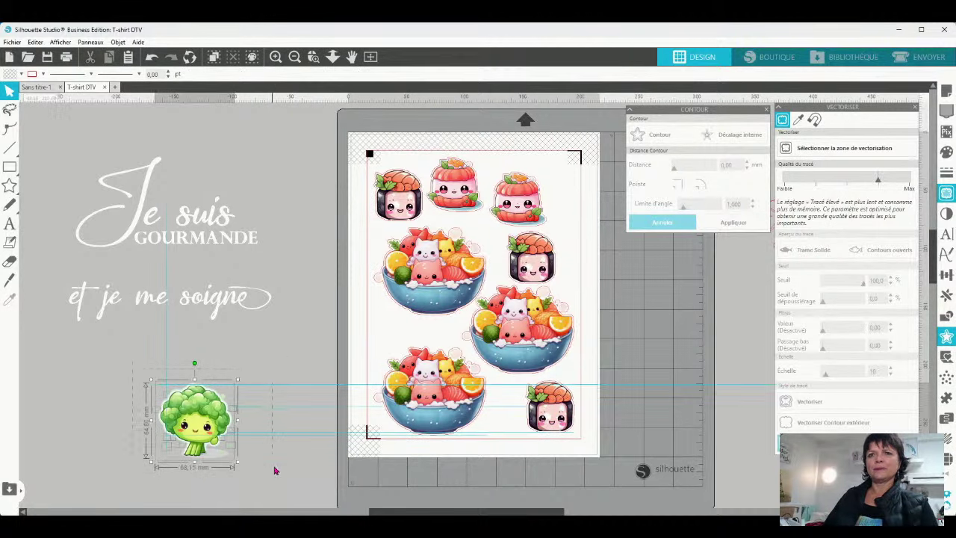
pyautogui.click(681, 141)
pyautogui.click(732, 223)
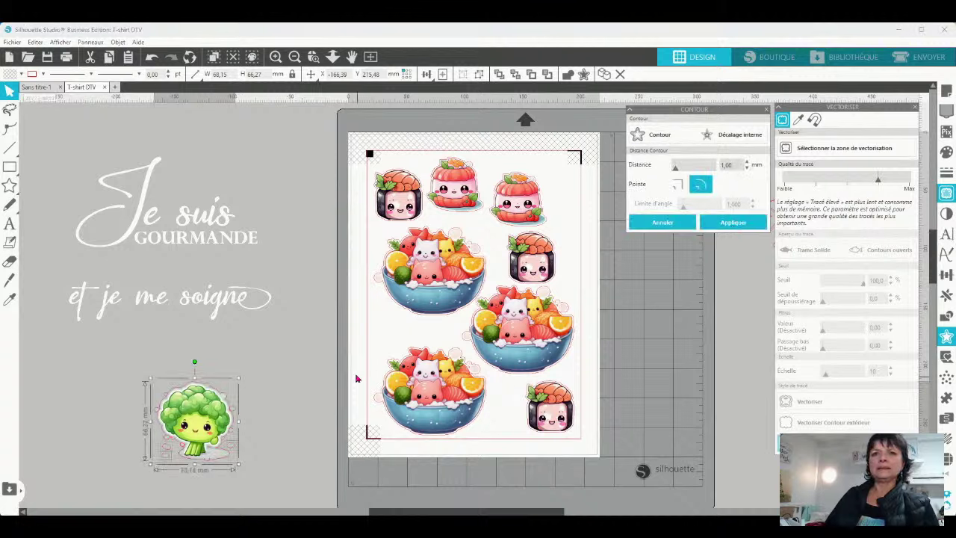
pyautogui.click(253, 482)
pyautogui.moveTo(252, 482); pyautogui.dragTo(115, 381)
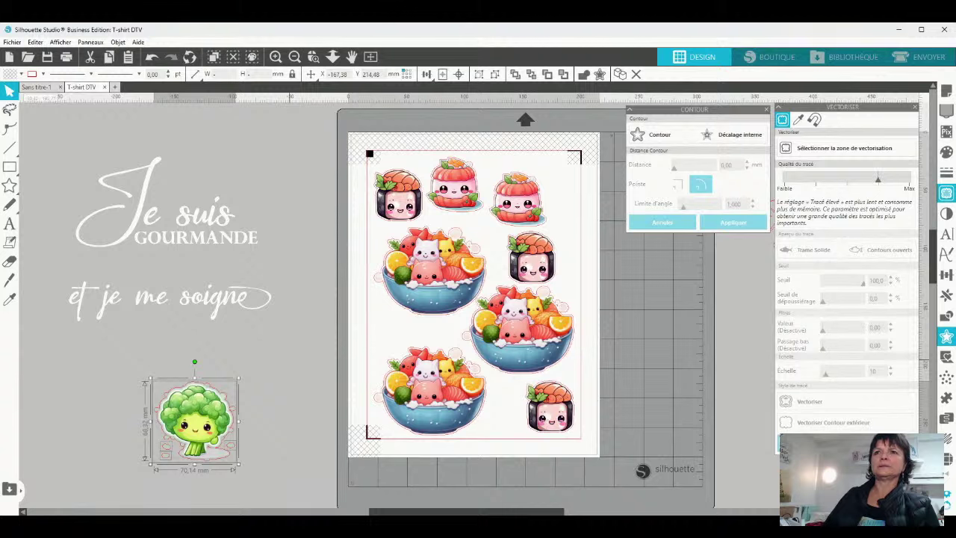
# Replace the lower-right sushi on the page with the broccoli, reduced to fit beneath the fruit bowl.
pyautogui.moveTo(218, 420); pyautogui.dragTo(285, 395)
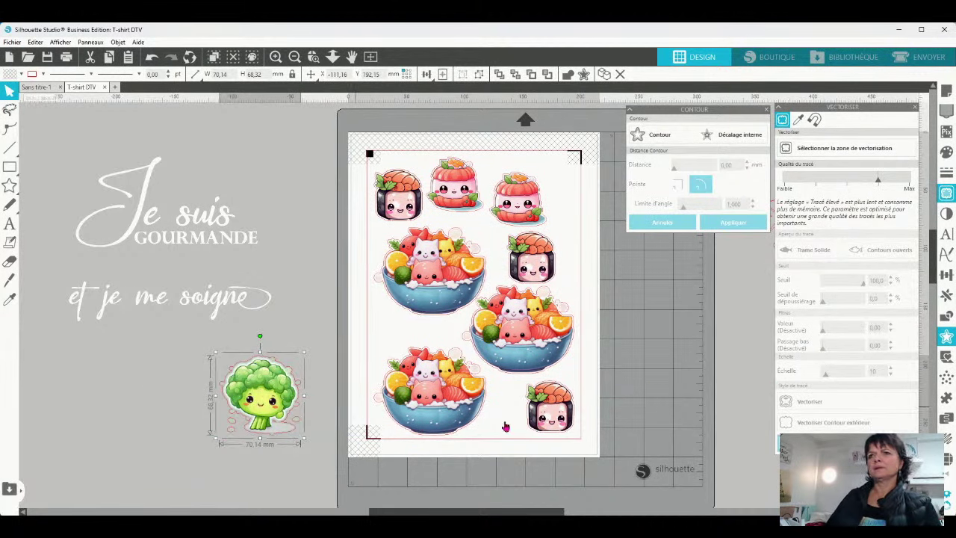
pyautogui.moveTo(551, 416); pyautogui.dragTo(69, 452)
pyautogui.moveTo(261, 392); pyautogui.dragTo(543, 394)
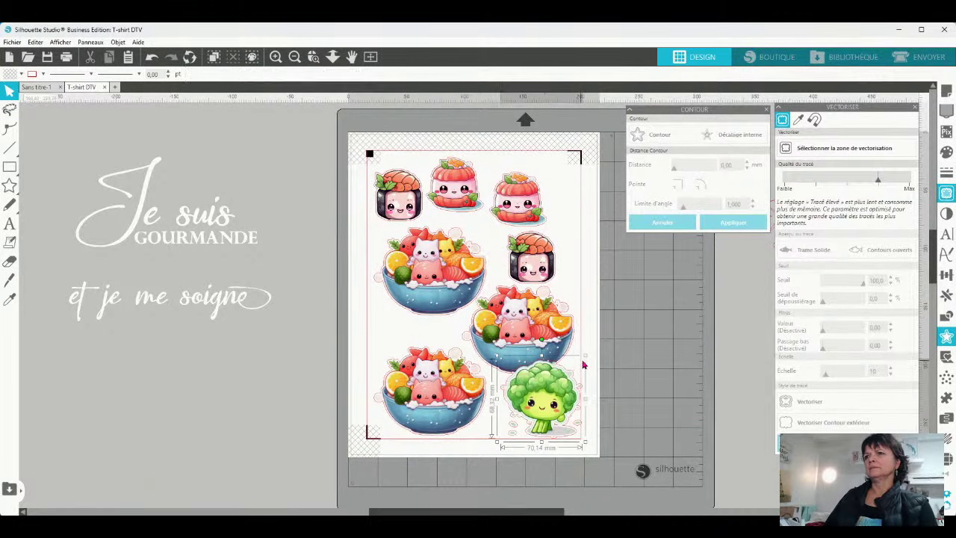
pyautogui.moveTo(583, 360); pyautogui.dragTo(537, 354)
pyautogui.moveTo(535, 410); pyautogui.dragTo(539, 410)
pyautogui.click(638, 374)
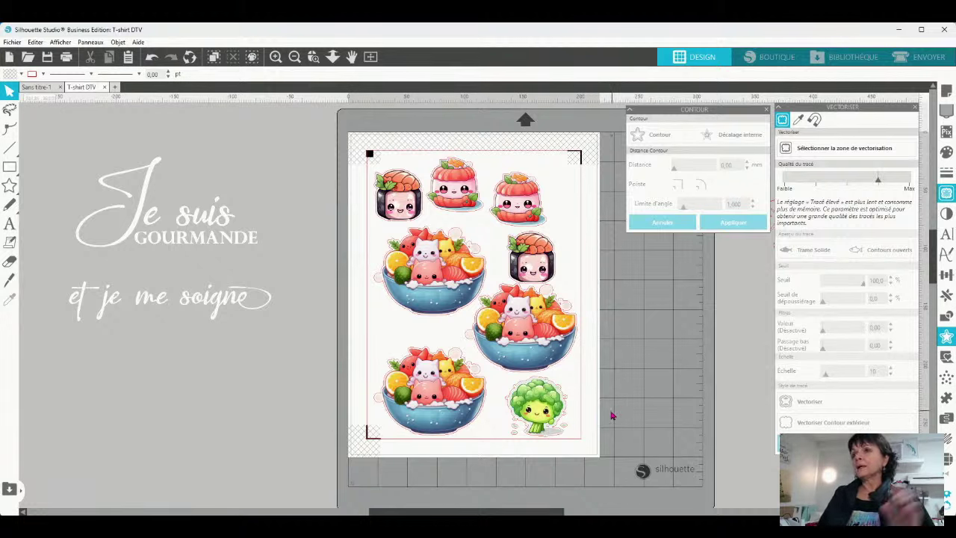
# Replace the lower-left fruit bowl by merging the Kawaii Food 50 avocado, shrunk to about 191 mm square beside the page.
pyautogui.click(448, 402)
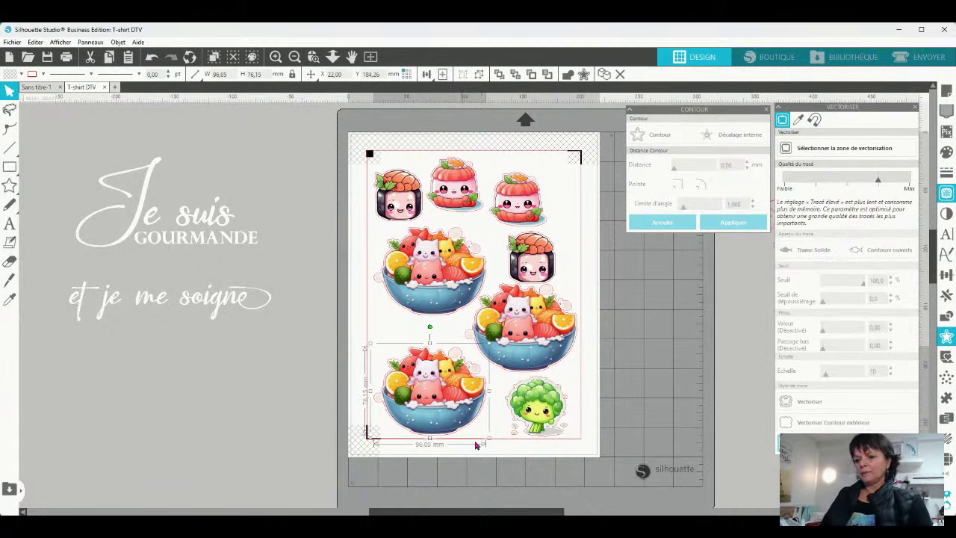
pyautogui.press('Delete')
pyautogui.hotkey('ctrl', 'm')
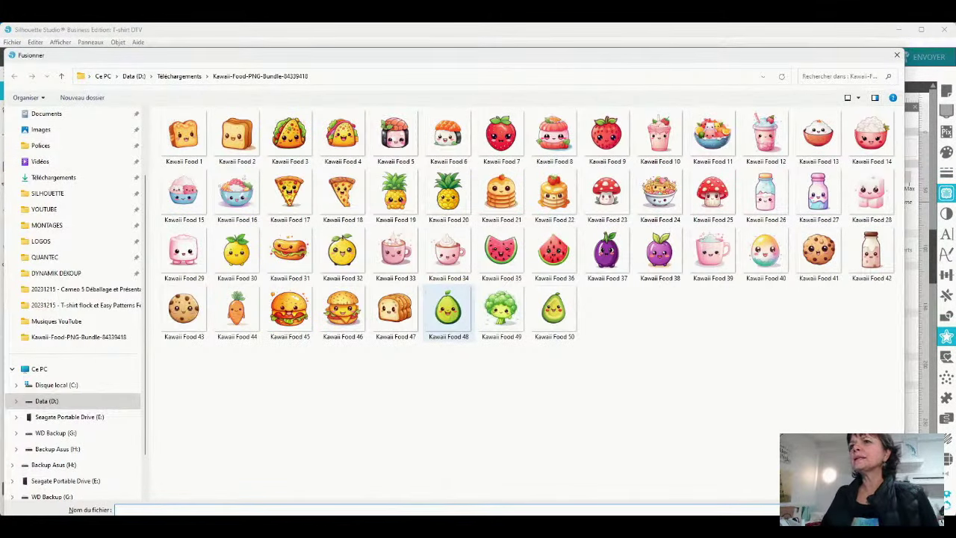
pyautogui.click(554, 310)
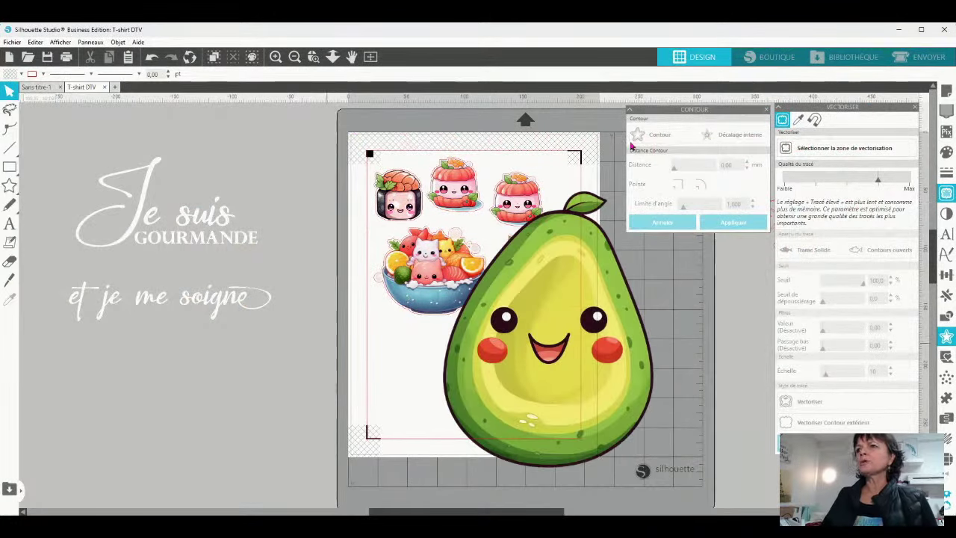
pyautogui.moveTo(553, 359); pyautogui.dragTo(221, 436)
pyautogui.moveTo(421, 182); pyautogui.dragTo(239, 363)
pyautogui.moveTo(96, 447); pyautogui.dragTo(202, 341)
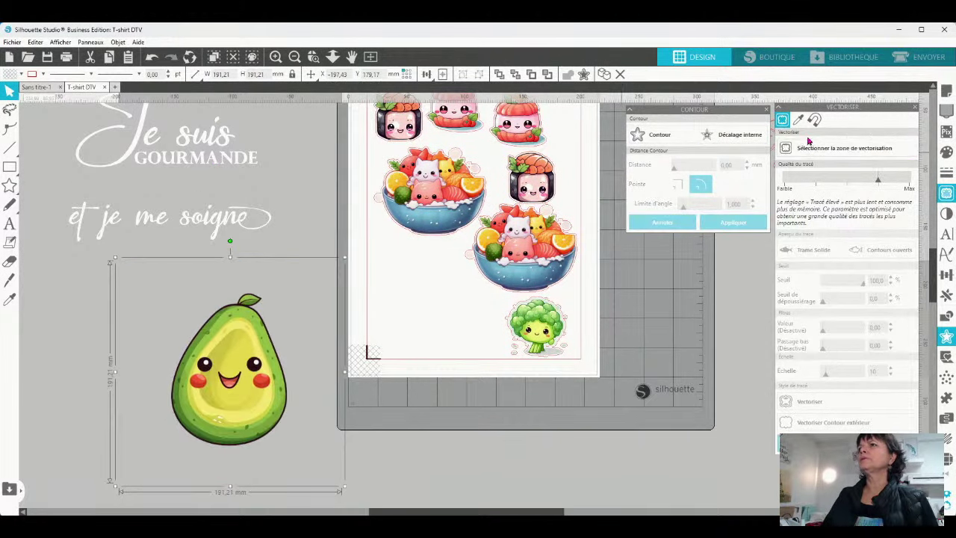
# Detach the avocado from its background by tracing it with a 100% threshold.
pyautogui.click(811, 148)
pyautogui.moveTo(145, 280); pyautogui.dragTo(318, 465)
pyautogui.moveTo(840, 284); pyautogui.dragTo(884, 292)
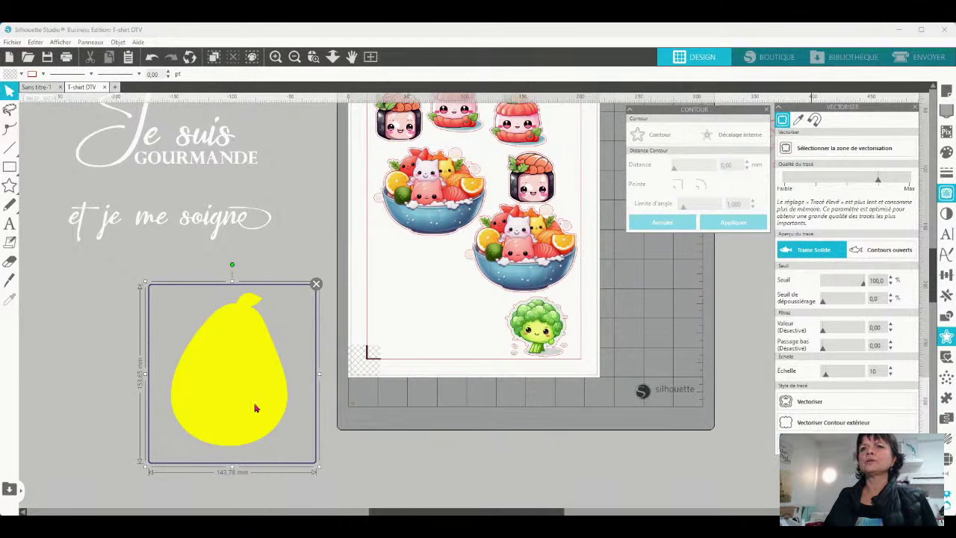
pyautogui.click(363, 460)
pyautogui.moveTo(256, 392); pyautogui.dragTo(528, 444)
# Shrink the detached avocado to about 43 by 56 mm and place it beside the broccoli on the page.
pyautogui.moveTo(90, 341); pyautogui.dragTo(278, 406)
pyautogui.moveTo(467, 414); pyautogui.dragTo(312, 334)
pyautogui.moveTo(408, 267); pyautogui.dragTo(336, 362)
pyautogui.moveTo(317, 411); pyautogui.dragTo(468, 340)
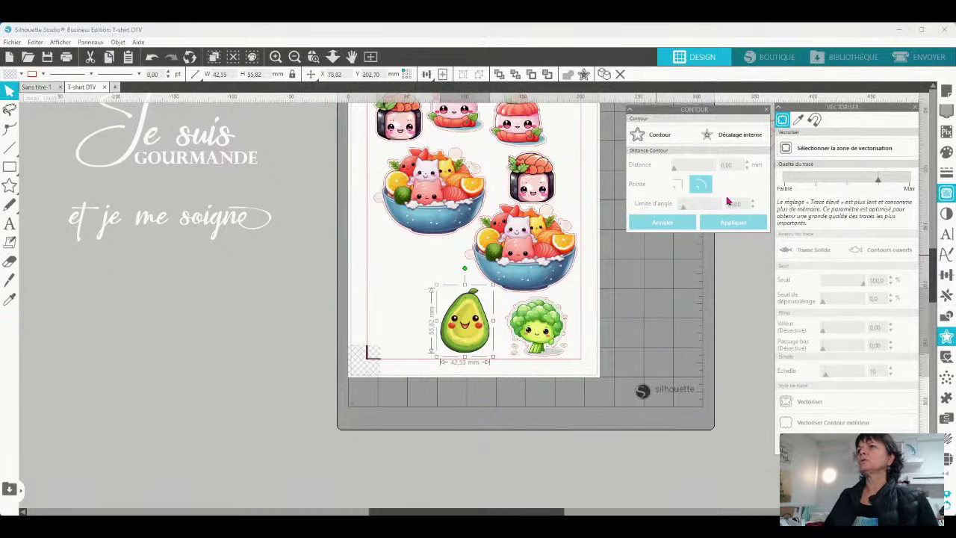
# Add a rounded outer contour to the avocado and group it with its image.
pyautogui.click(459, 338)
pyautogui.press('i')
pyautogui.click(458, 337)
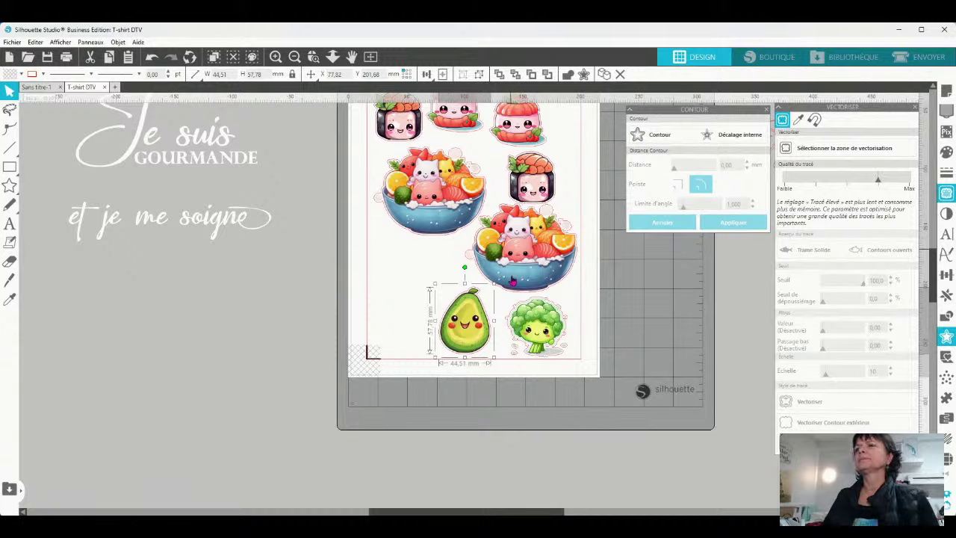
# Delete the right-hand fruit bowl and merge the Kawaii Food 24 noodle bowl, shrunk to about 116 mm square beside the page.
pyautogui.click(529, 244)
pyautogui.press('Delete')
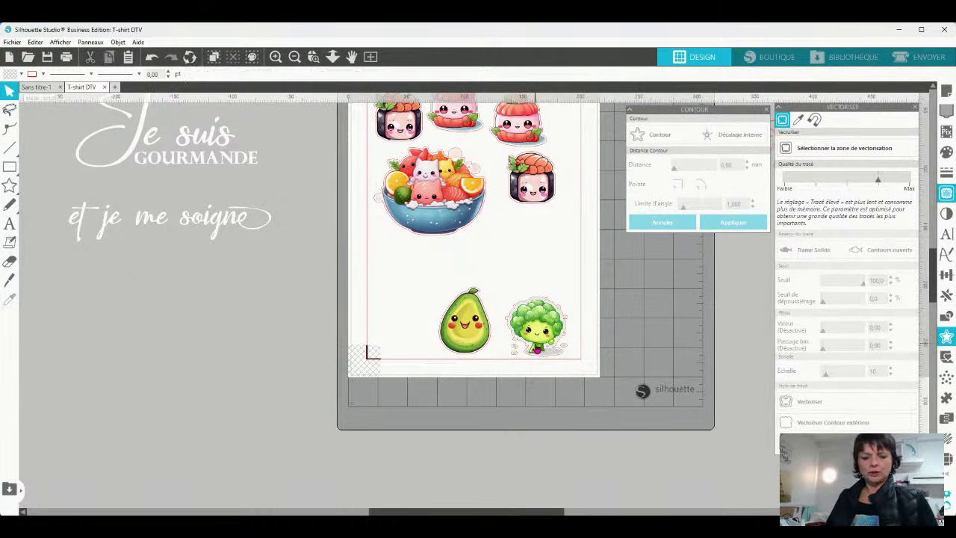
pyautogui.hotkey('ctrl', 'm')
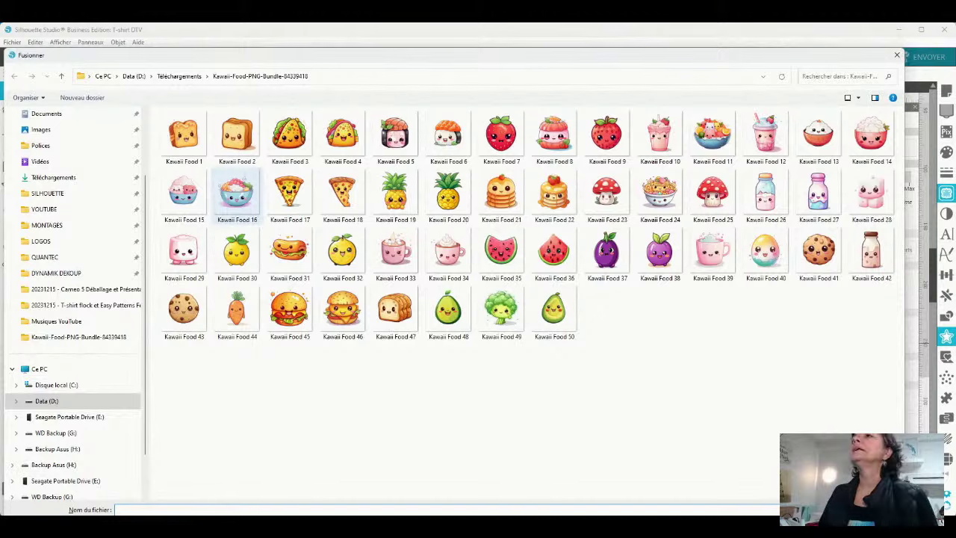
pyautogui.doubleClick(661, 197)
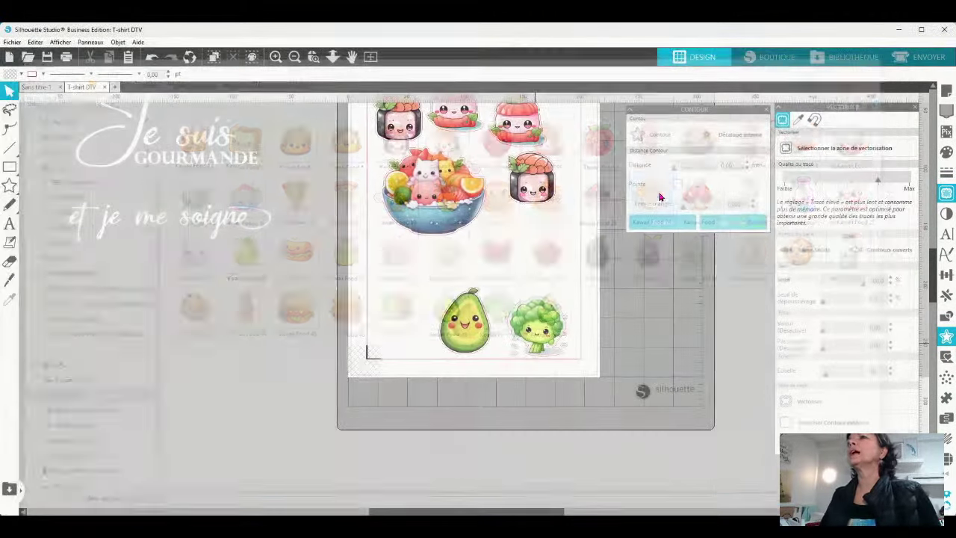
pyautogui.moveTo(513, 354); pyautogui.dragTo(217, 463)
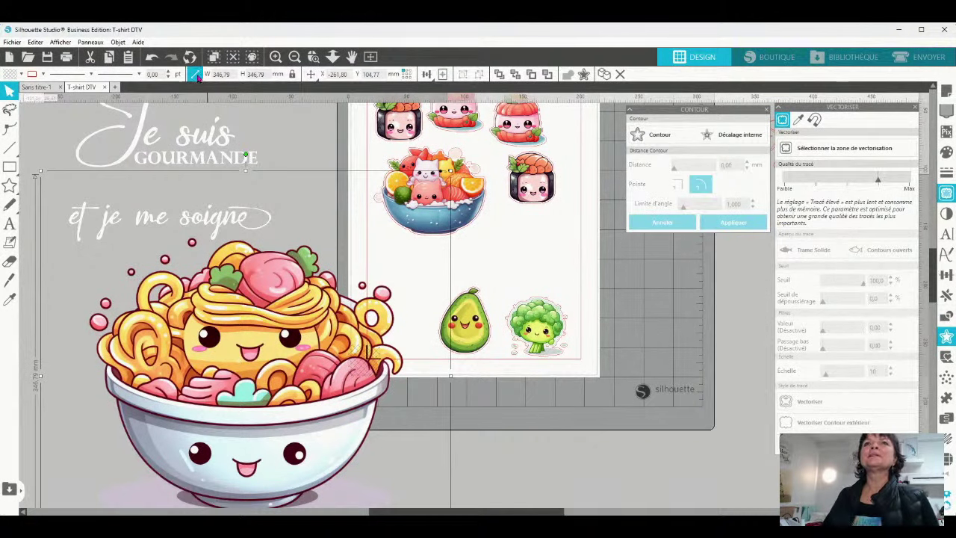
pyautogui.moveTo(450, 170); pyautogui.dragTo(299, 289)
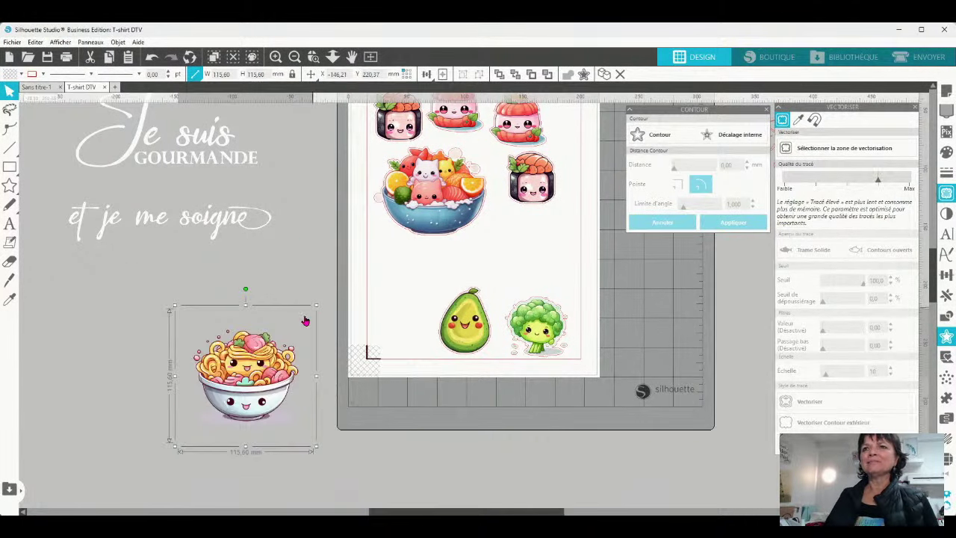
# Detach the noodle bowl by tracing it with a 100% threshold and delete the leftover background.
pyautogui.click(843, 148)
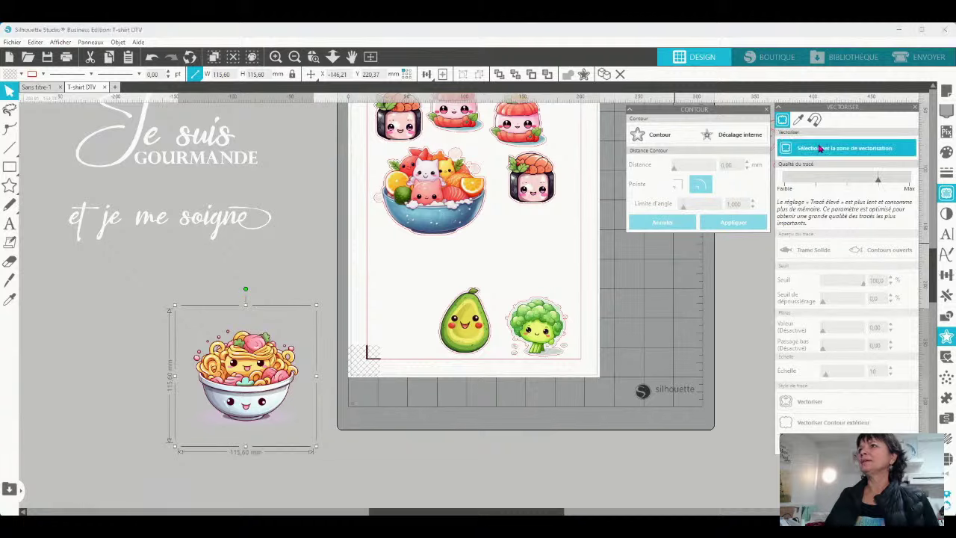
pyautogui.moveTo(151, 314); pyautogui.dragTo(326, 446)
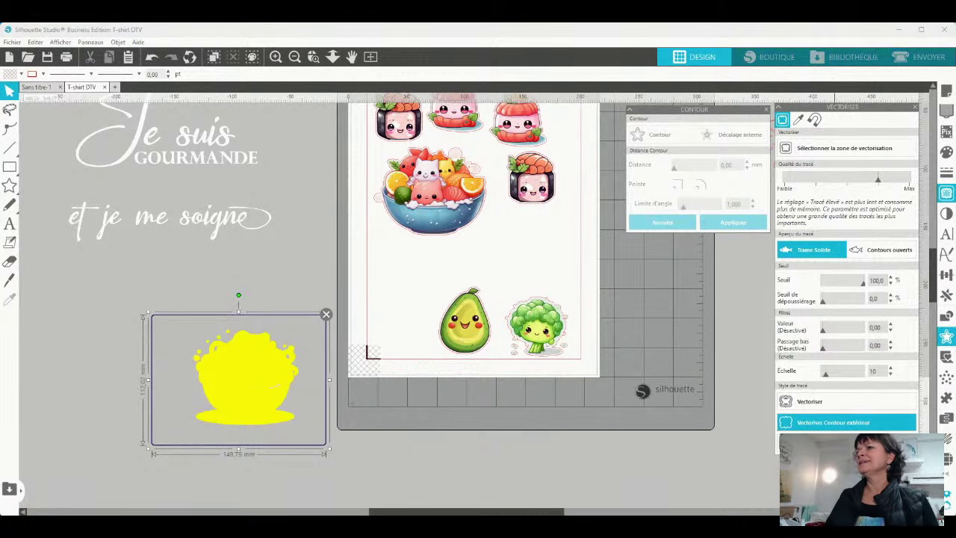
pyautogui.press('Escape')
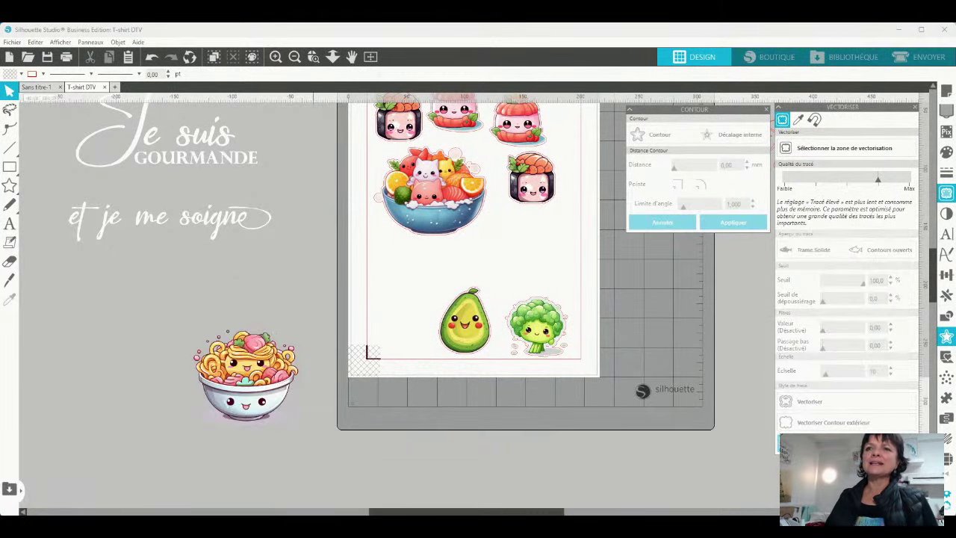
pyautogui.click(296, 447)
pyautogui.press('Delete')
# Add a rounded contour around the detached noodle bowl and group it with its loose pieces.
pyautogui.click(224, 371)
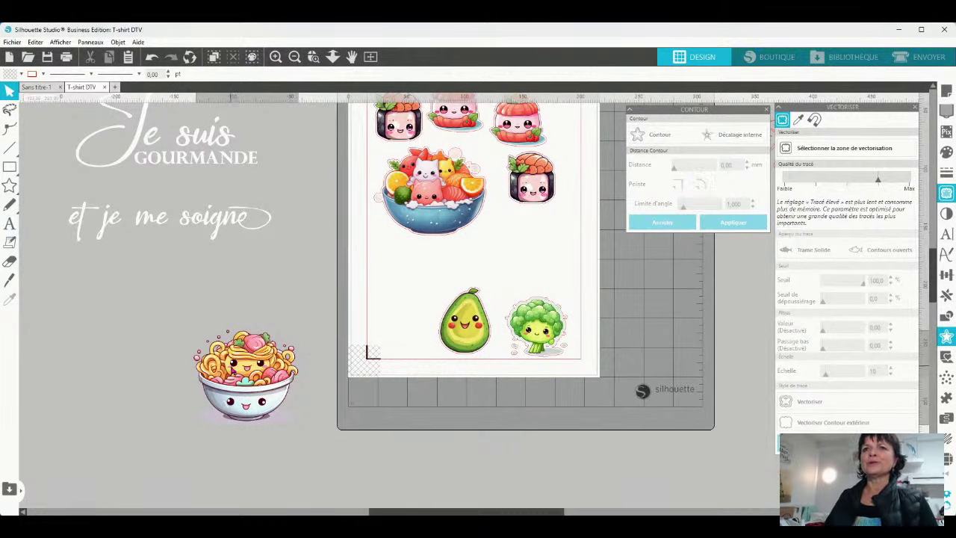
pyautogui.click(733, 222)
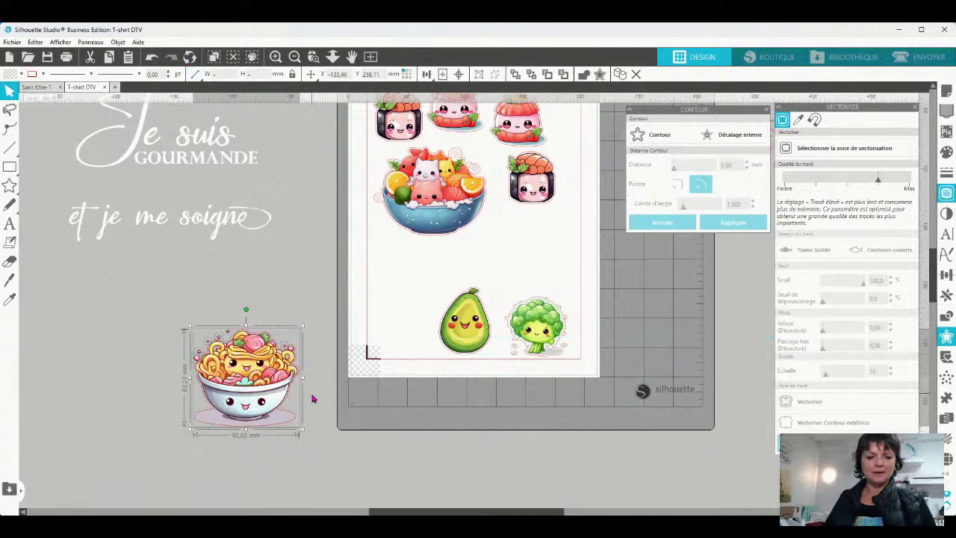
pyautogui.click(333, 452)
# Place the noodle bowl below the right-hand sushi and rearrange the avocado and broccoli in the lower left of the cutting area.
pyautogui.moveTo(253, 386); pyautogui.dragTo(529, 265)
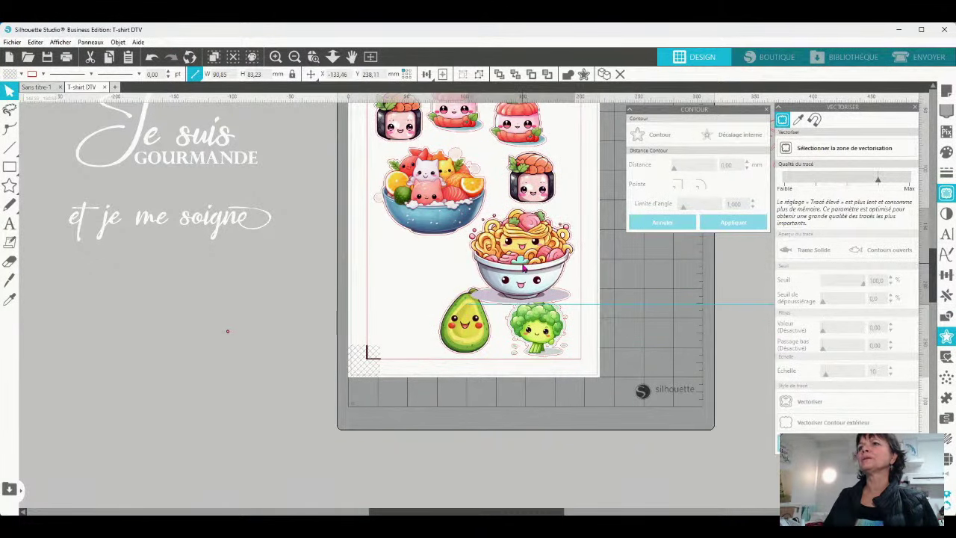
pyautogui.moveTo(469, 333); pyautogui.dragTo(408, 282)
pyautogui.moveTo(549, 329); pyautogui.dragTo(463, 326)
pyautogui.click(677, 301)
pyautogui.scroll(3, 676, 301)
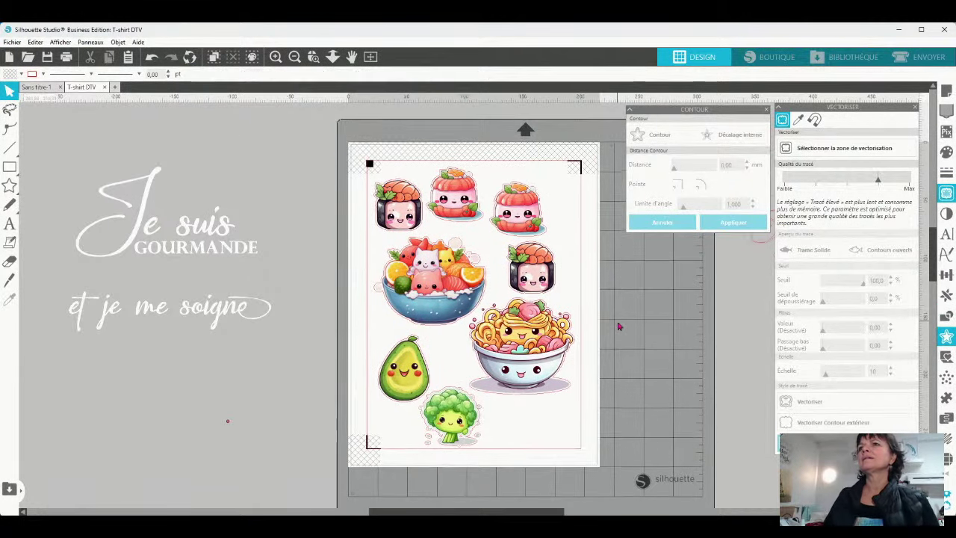
# Delete the right-hand cake and the sushi below it, and merge the Kawaii Food 30 yellow fruit.
pyautogui.moveTo(547, 232); pyautogui.dragTo(531, 331)
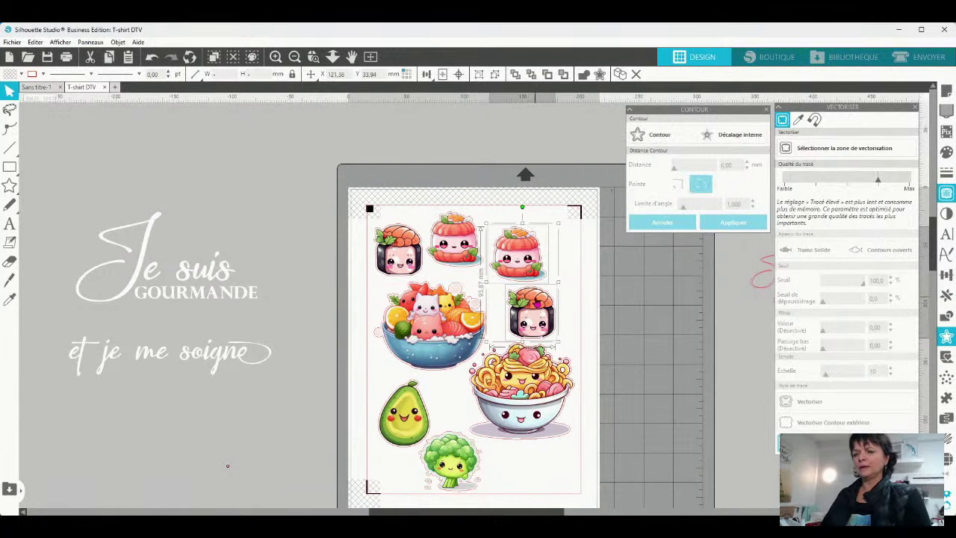
pyautogui.press('Delete')
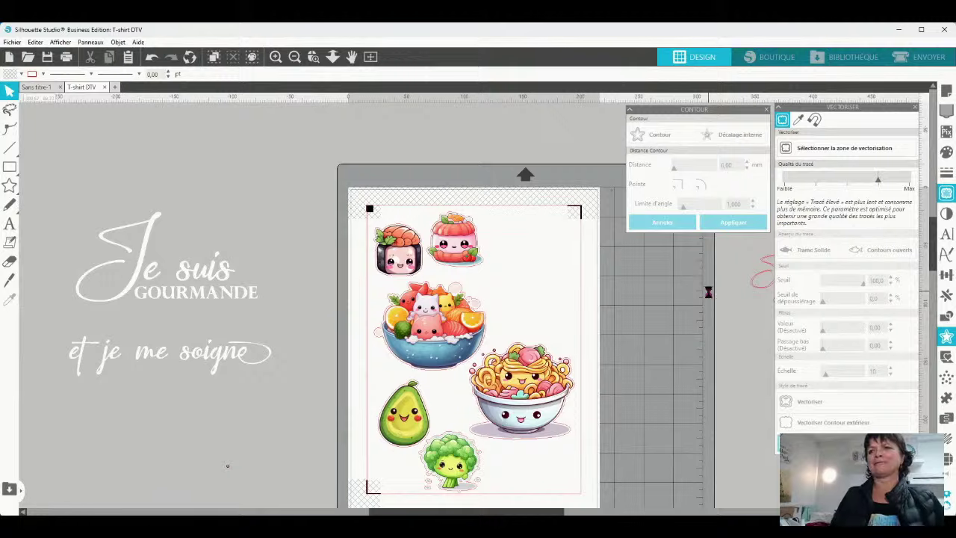
pyautogui.hotkey('ctrl', 'm')
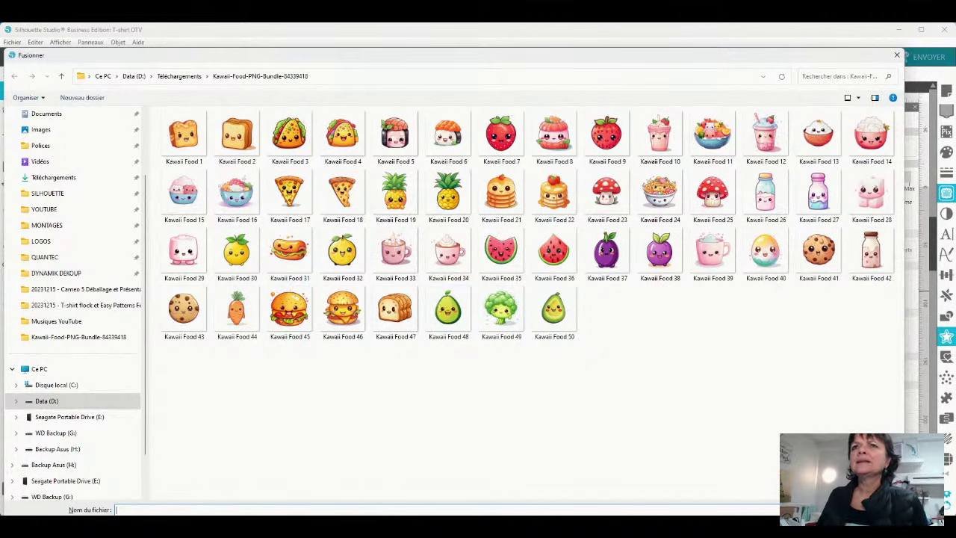
pyautogui.doubleClick(234, 256)
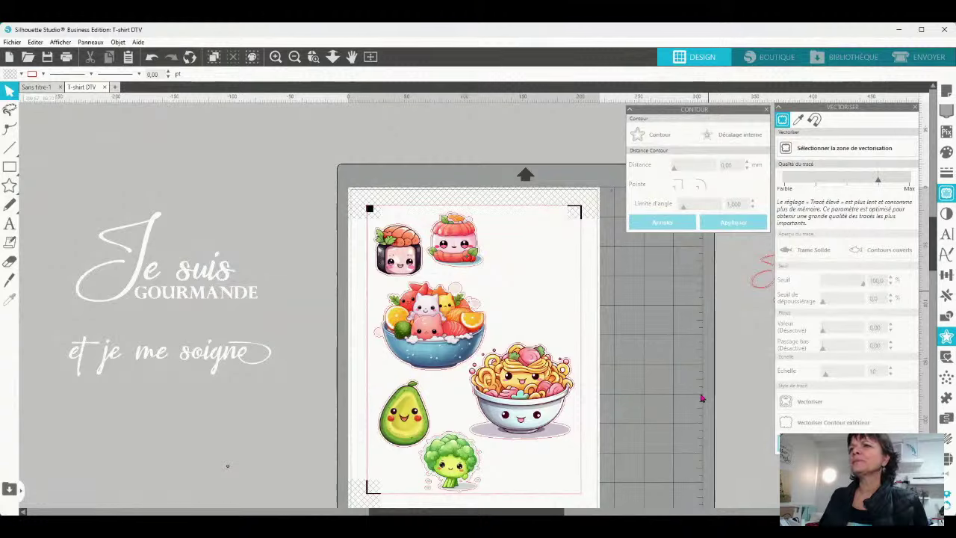
# Move the yellow fruit below the text, delete the stray dot there and shrink the fruit to about 116 mm square.
pyautogui.scroll(-5, 746, 386)
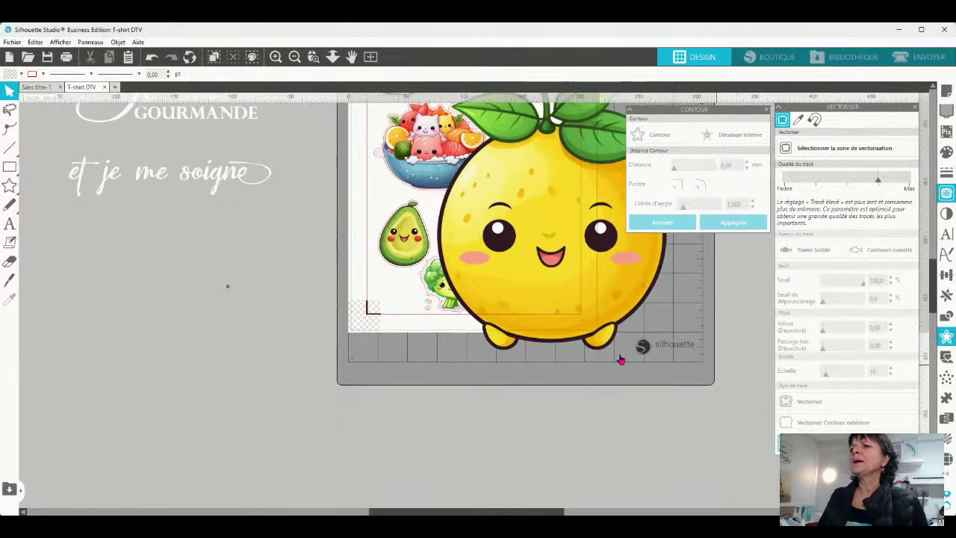
pyautogui.moveTo(547, 325); pyautogui.dragTo(95, 508)
pyautogui.moveTo(201, 205); pyautogui.dragTo(251, 328)
pyautogui.click(229, 234)
pyautogui.press('Delete')
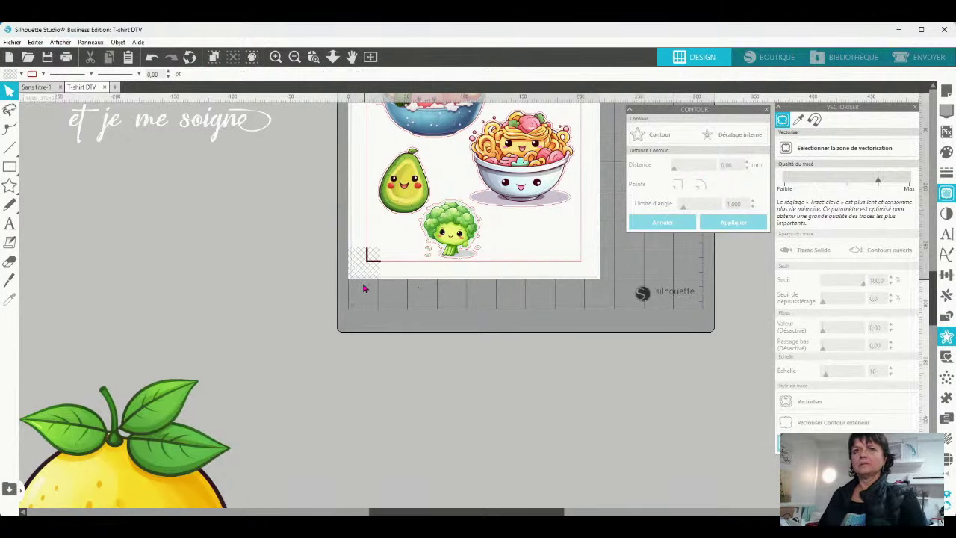
pyautogui.moveTo(181, 427); pyautogui.dragTo(295, 218)
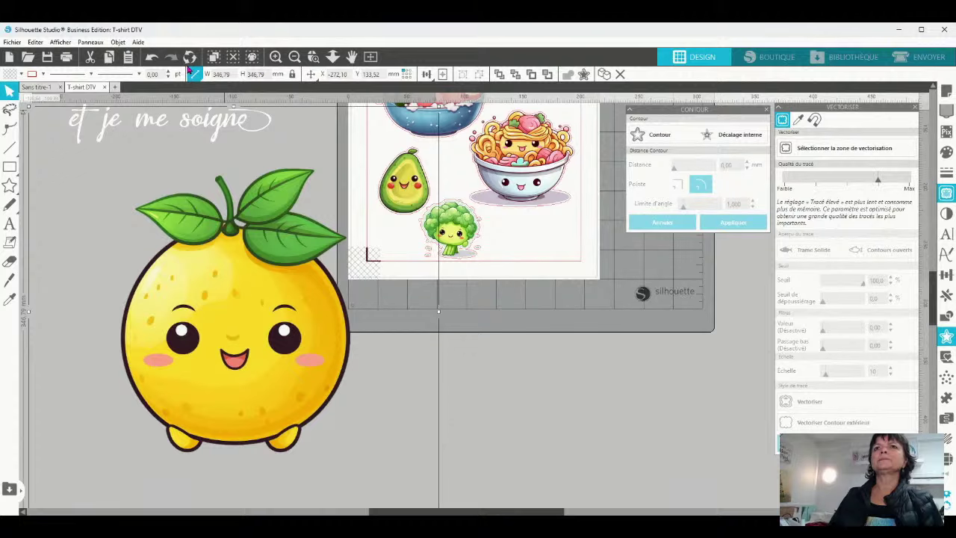
pyautogui.hotkey('ctrl', 'z')
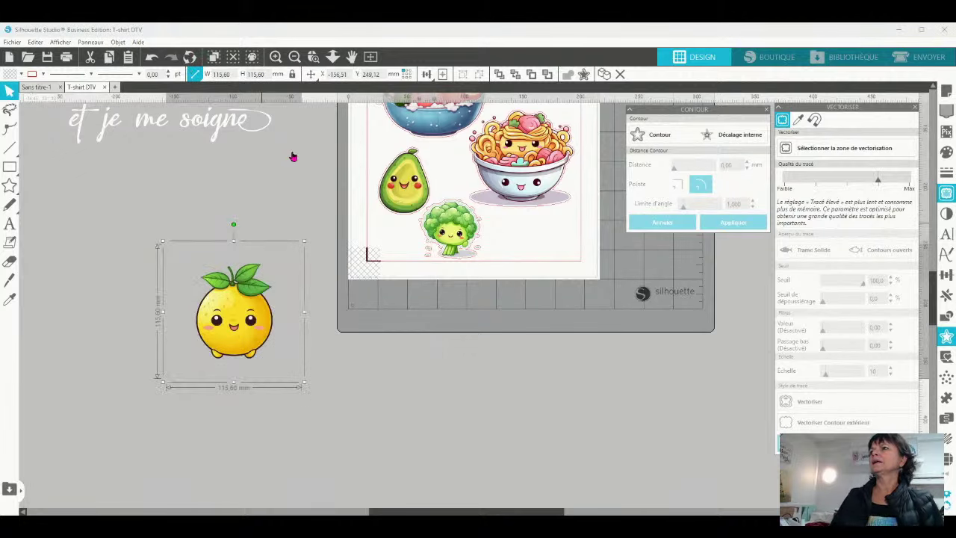
# Trace the outer contour of the yellow fruit with a 100% threshold and detach the fruit from its background.
pyautogui.click(866, 149)
pyautogui.moveTo(173, 240); pyautogui.dragTo(289, 381)
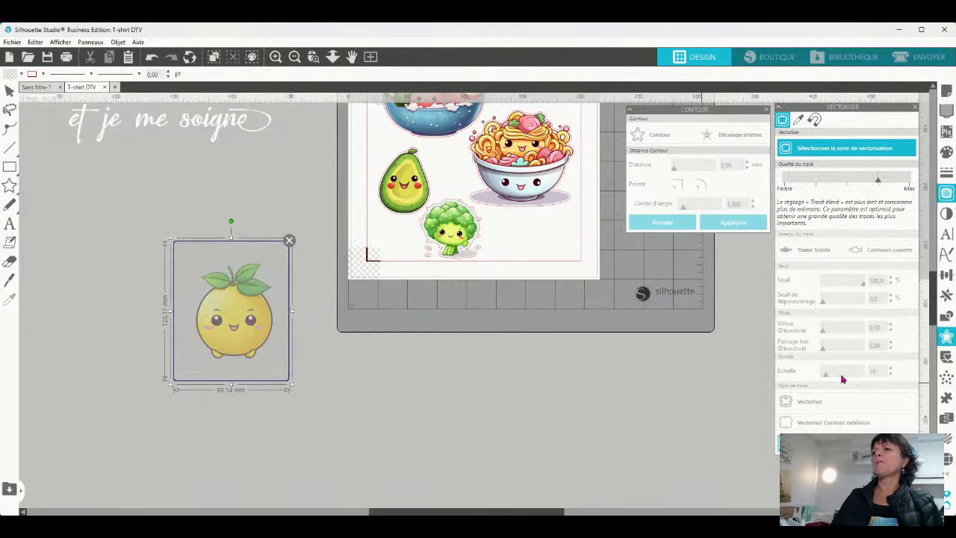
pyautogui.moveTo(840, 282); pyautogui.dragTo(862, 282)
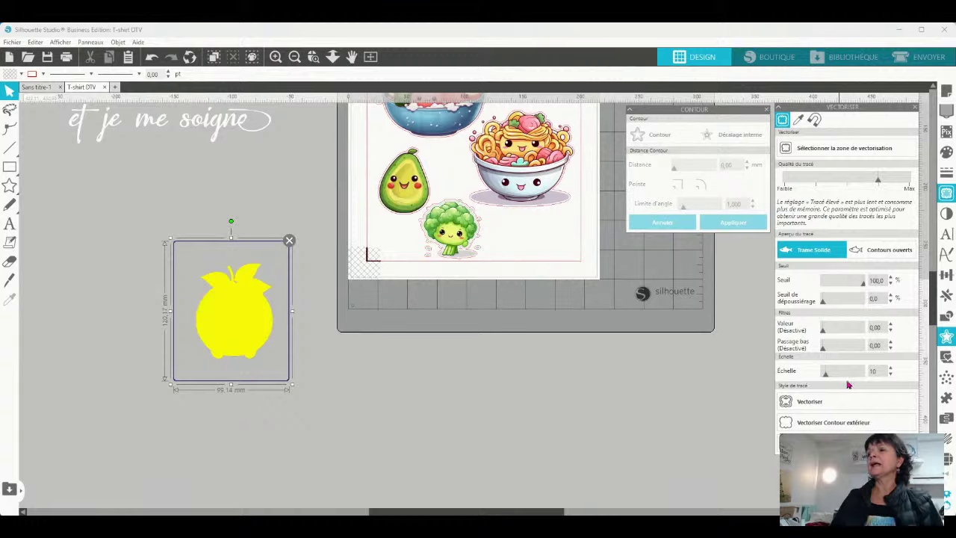
pyautogui.moveTo(313, 422); pyautogui.dragTo(275, 367)
pyautogui.click(267, 347)
pyautogui.click(266, 346)
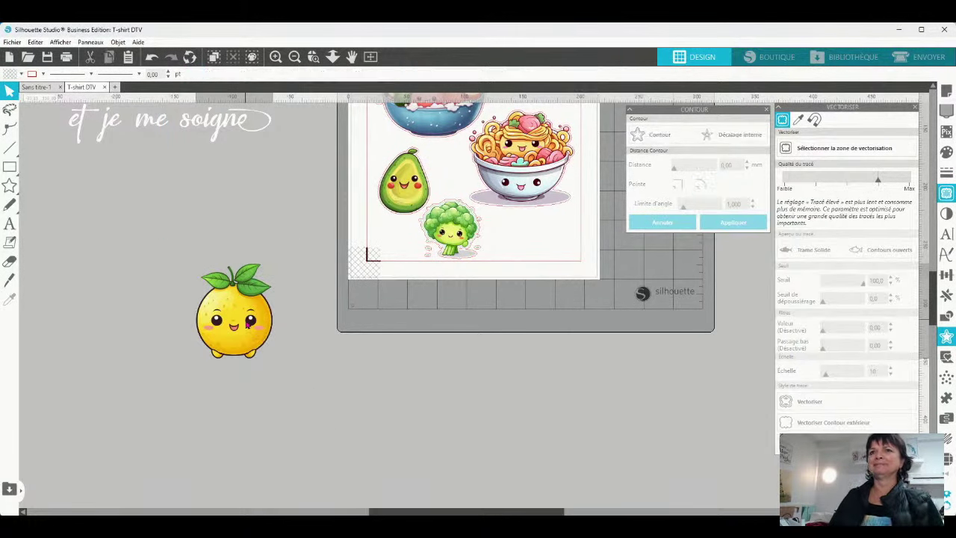
# Add a rounded 1 mm contour around the detached yellow fruit and group the two.
pyautogui.click(656, 134)
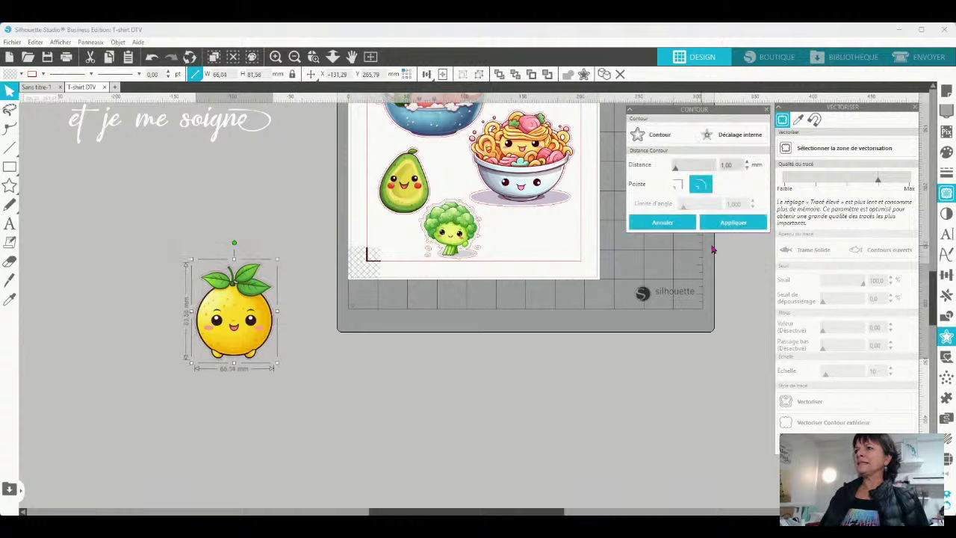
pyautogui.click(726, 216)
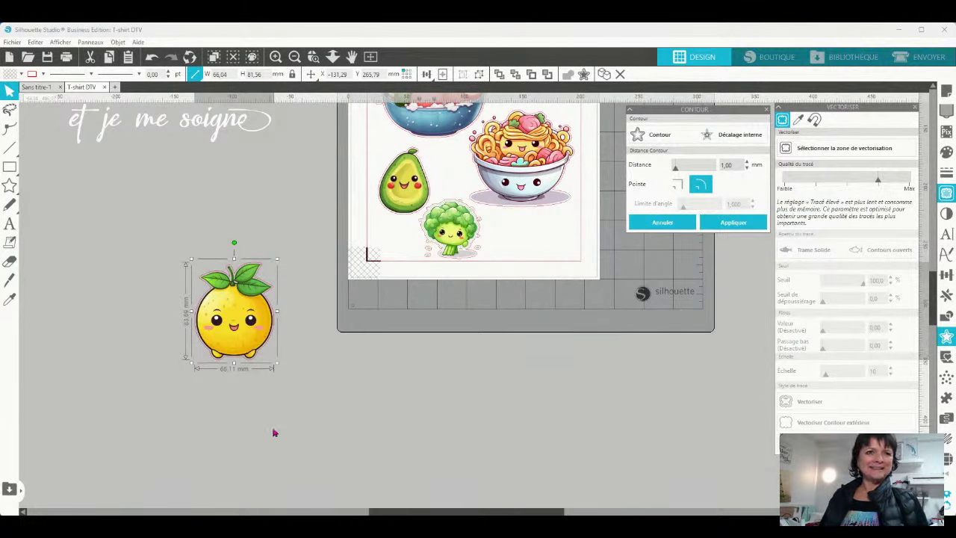
pyautogui.click(239, 323)
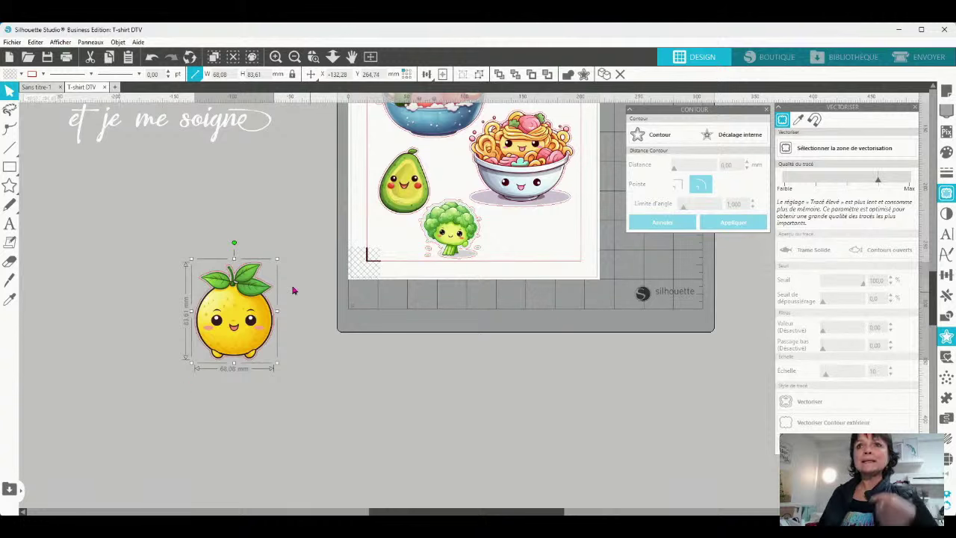
# Shrink the yellow fruit to about 45 × 55 mm and place it above the noodle bowl in the cutting area.
pyautogui.moveTo(277, 259); pyautogui.dragTo(251, 292)
pyautogui.scroll(4, 299, 336)
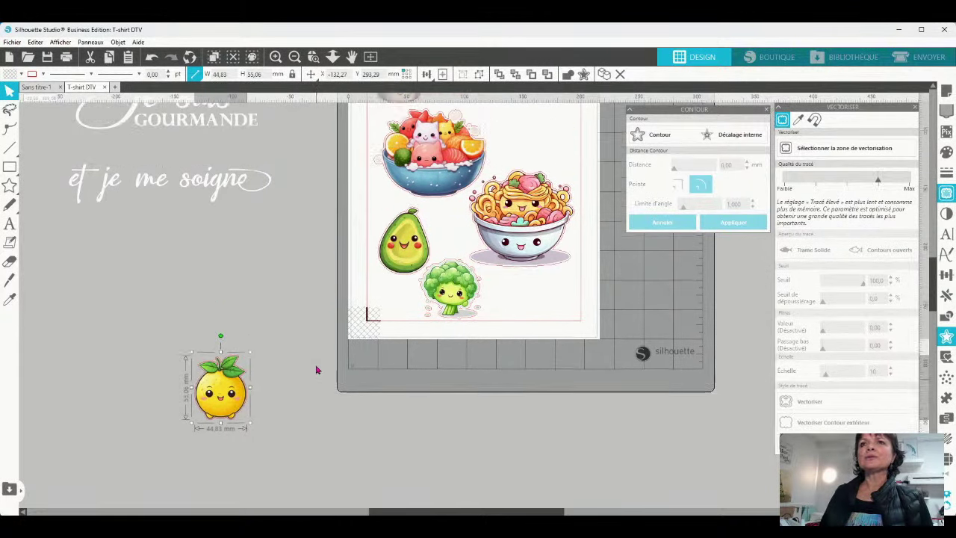
pyautogui.moveTo(226, 447); pyautogui.dragTo(549, 189)
pyautogui.scroll(2, 662, 367)
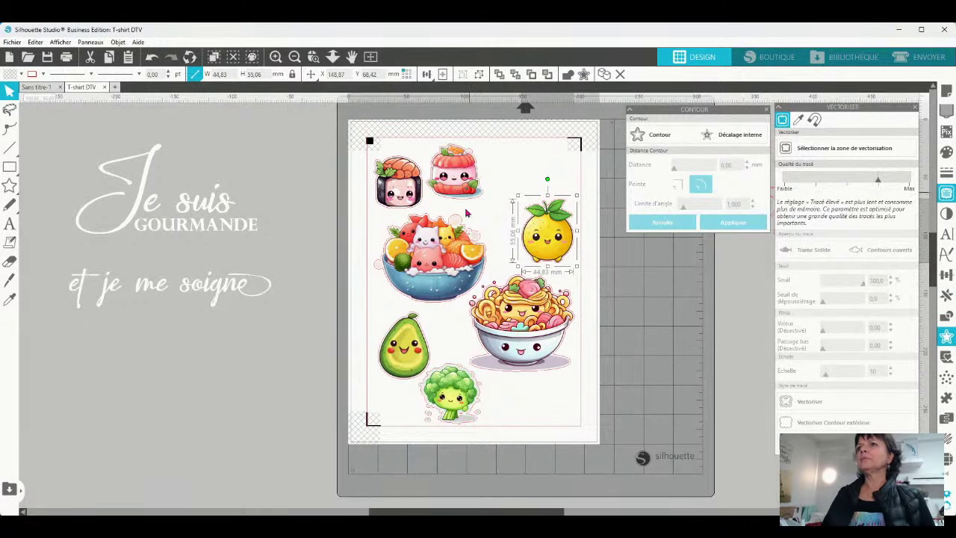
# Merge the Kawaii Food 33 pink mug and shrink it to about 116 mm square below the text.
pyautogui.hotkey('ctrl', 'm')
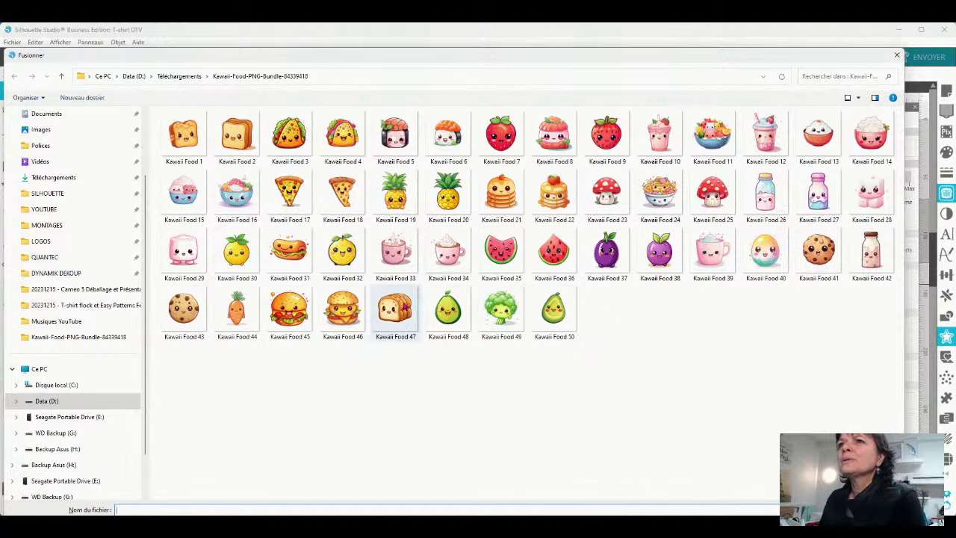
pyautogui.doubleClick(397, 258)
pyautogui.moveTo(544, 394); pyautogui.dragTo(239, 496)
pyautogui.click(368, 220)
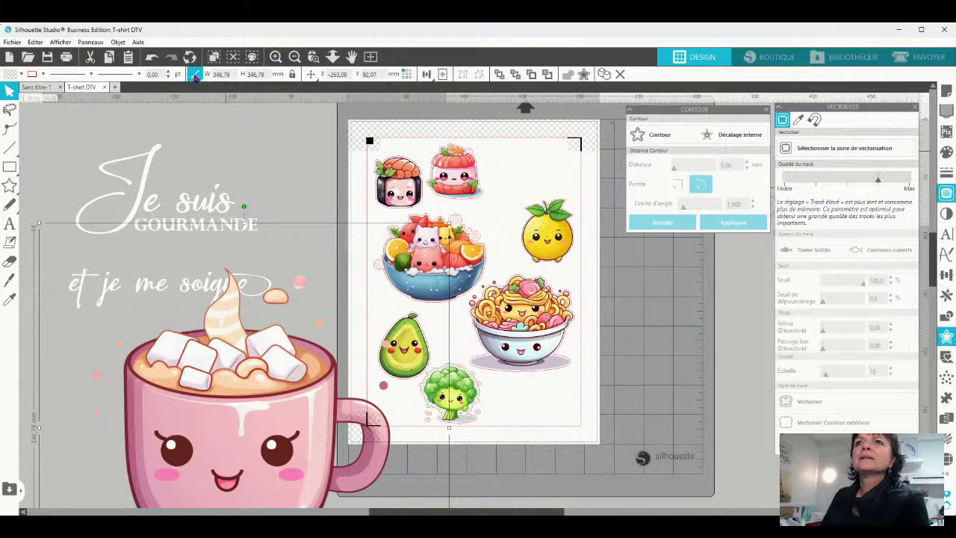
pyautogui.moveTo(449, 221); pyautogui.dragTo(262, 409)
# Trace the mug's outer contour with a 100% threshold, detach the mug from its background and delete the leftover pieces.
pyautogui.click(840, 147)
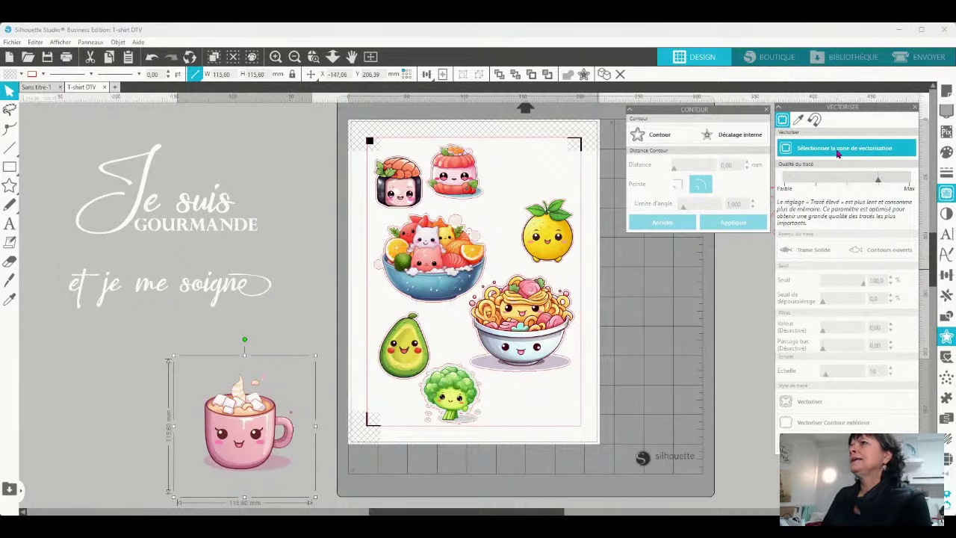
pyautogui.moveTo(155, 357)
pyautogui.mouseDown()
pyautogui.moveTo(323, 469)
pyautogui.moveTo(330, 489)
pyautogui.mouseUp()
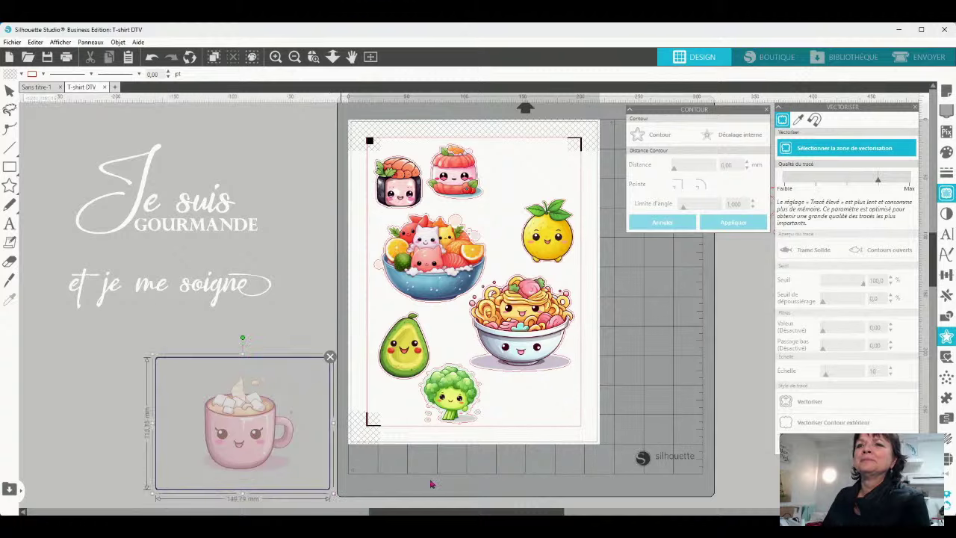
pyautogui.moveTo(842, 286); pyautogui.dragTo(878, 290)
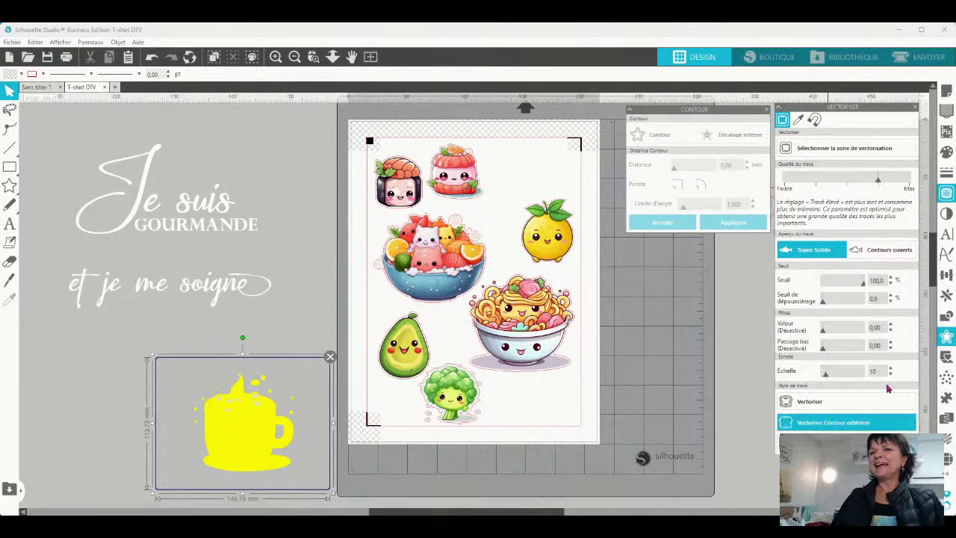
pyautogui.moveTo(248, 432)
pyautogui.mouseDown()
pyautogui.moveTo(320, 450)
pyautogui.moveTo(632, 450)
pyautogui.mouseUp()
pyautogui.moveTo(122, 369); pyautogui.dragTo(301, 469)
pyautogui.press('Delete')
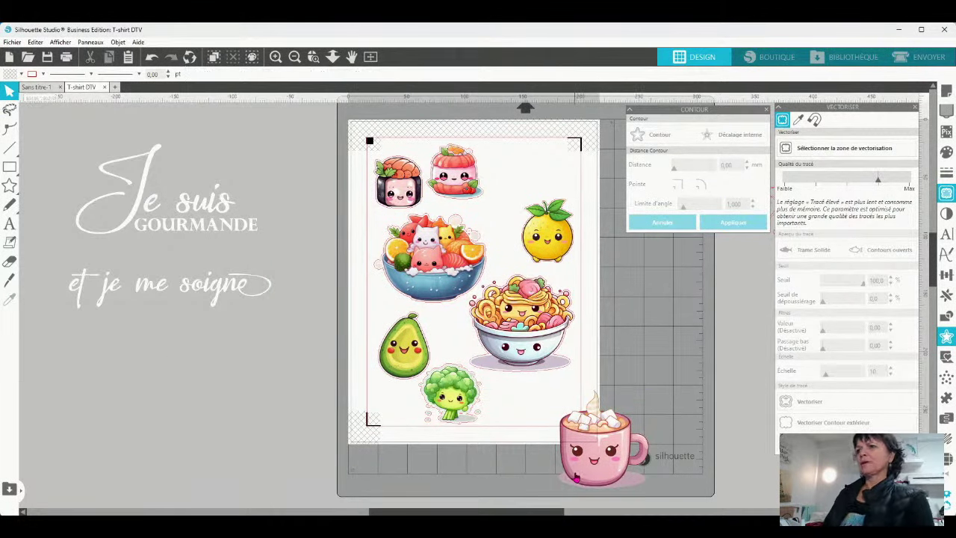
# Move the detached mug back below the text, add a rounded 1 mm contour around it and group the two.
pyautogui.moveTo(587, 461); pyautogui.dragTo(224, 427)
pyautogui.click(651, 134)
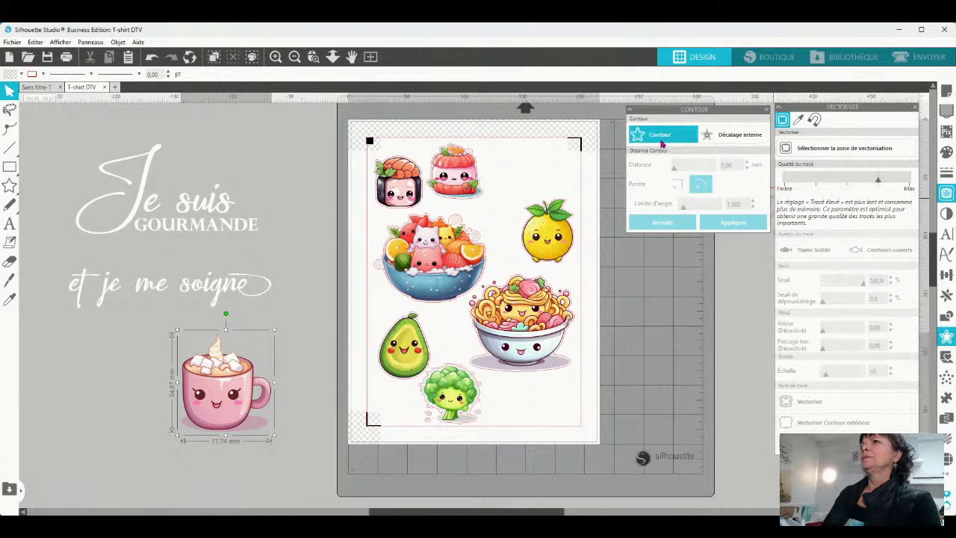
pyautogui.click(734, 219)
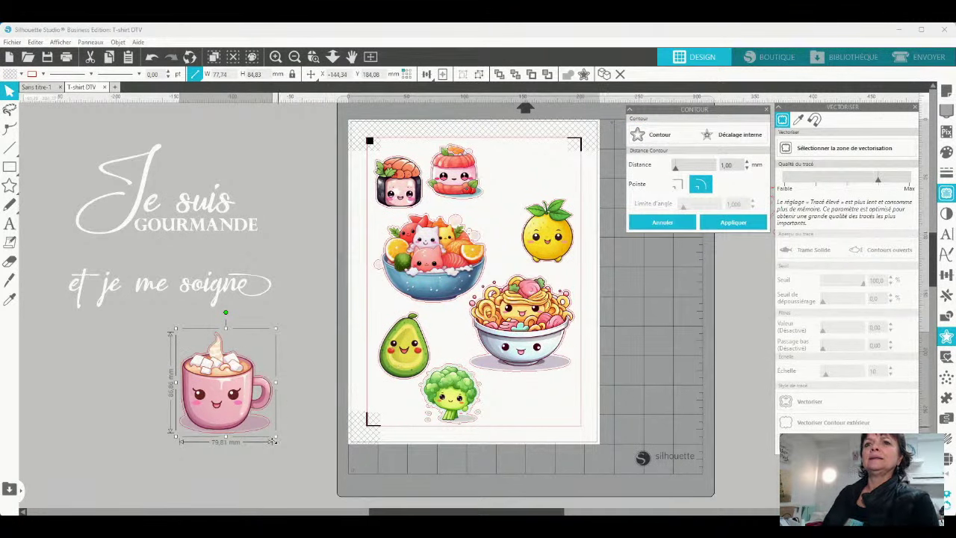
pyautogui.moveTo(235, 397); pyautogui.dragTo(232, 394)
pyautogui.click(232, 395)
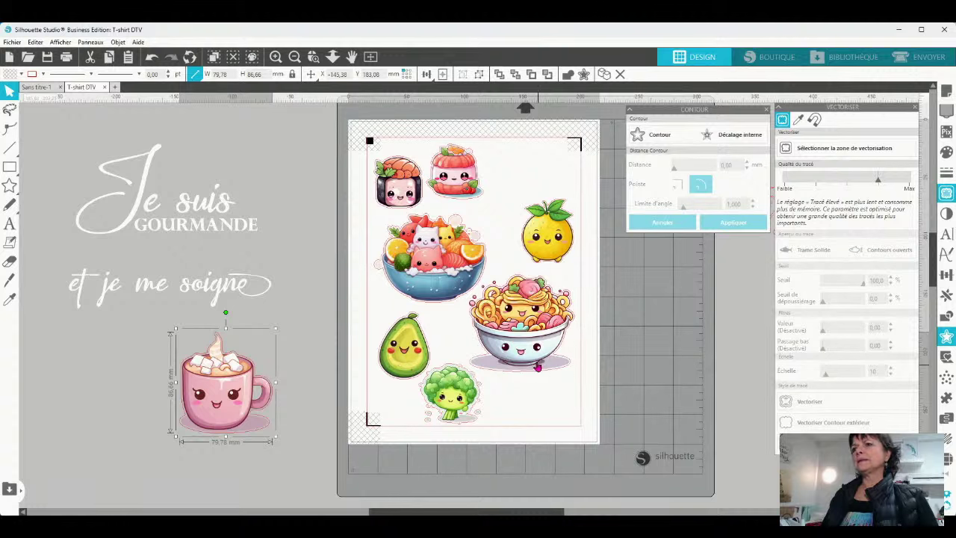
# Lower the noodle bowl to the bottom of the cutting area and rearrange the avocado and broccoli to its left.
pyautogui.moveTo(451, 402); pyautogui.dragTo(659, 335)
pyautogui.moveTo(523, 329); pyautogui.dragTo(524, 367)
pyautogui.moveTo(409, 338); pyautogui.dragTo(406, 334)
pyautogui.moveTo(668, 331); pyautogui.dragTo(445, 389)
pyautogui.click(413, 392)
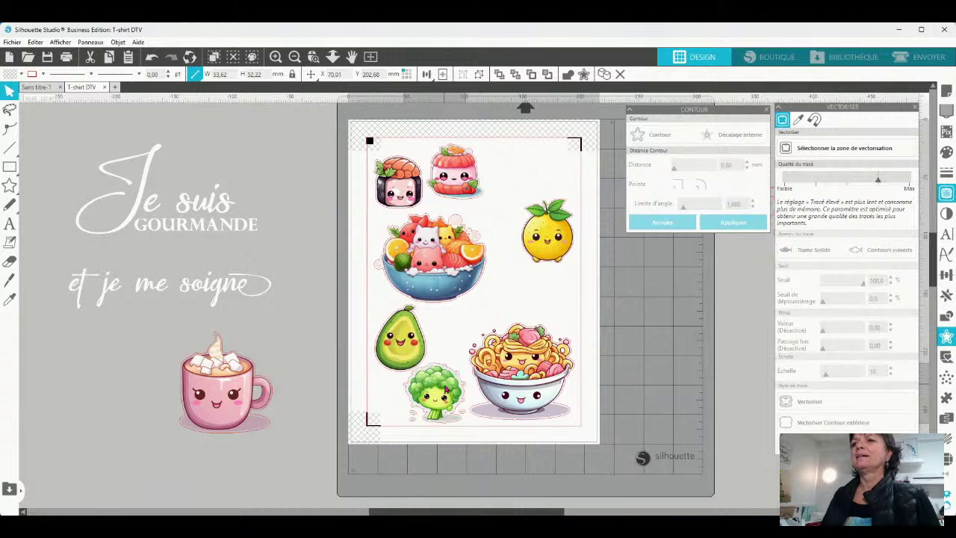
pyautogui.click(400, 340)
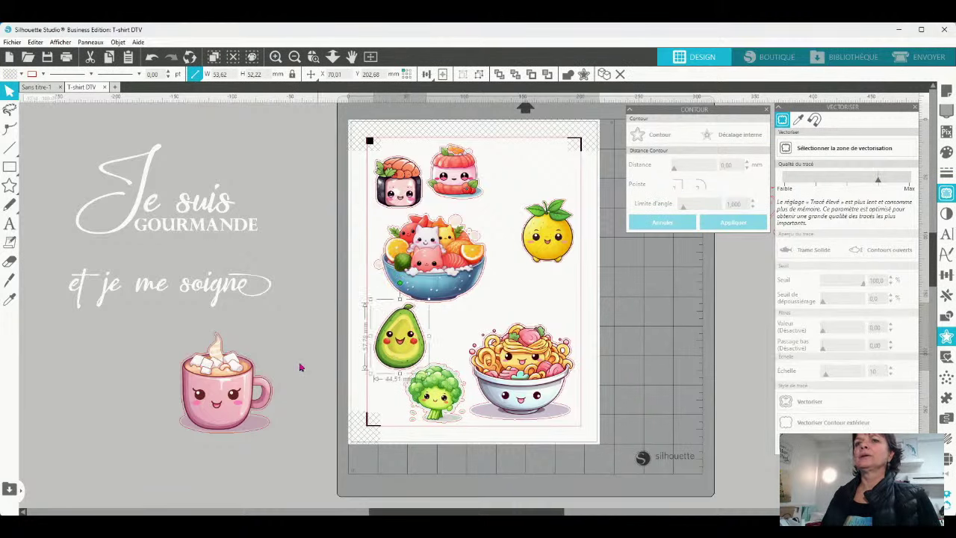
# Place the mug in the cutting area's upper right, move the yellow fruit beneath it and nudge the blue bowl and the pink cake left.
pyautogui.moveTo(216, 400); pyautogui.dragTo(519, 214)
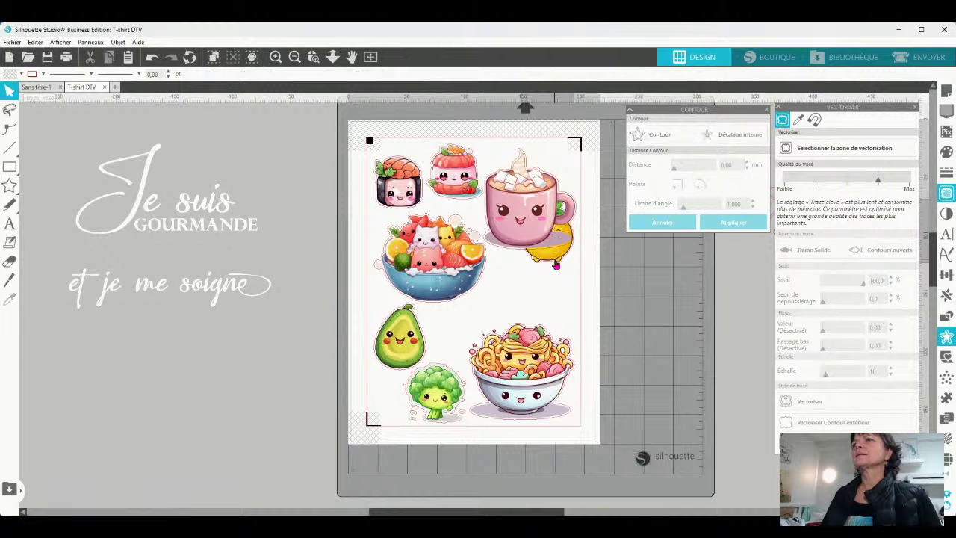
pyautogui.moveTo(560, 264); pyautogui.dragTo(539, 322)
pyautogui.click(431, 261)
pyautogui.moveTo(431, 262); pyautogui.dragTo(428, 263)
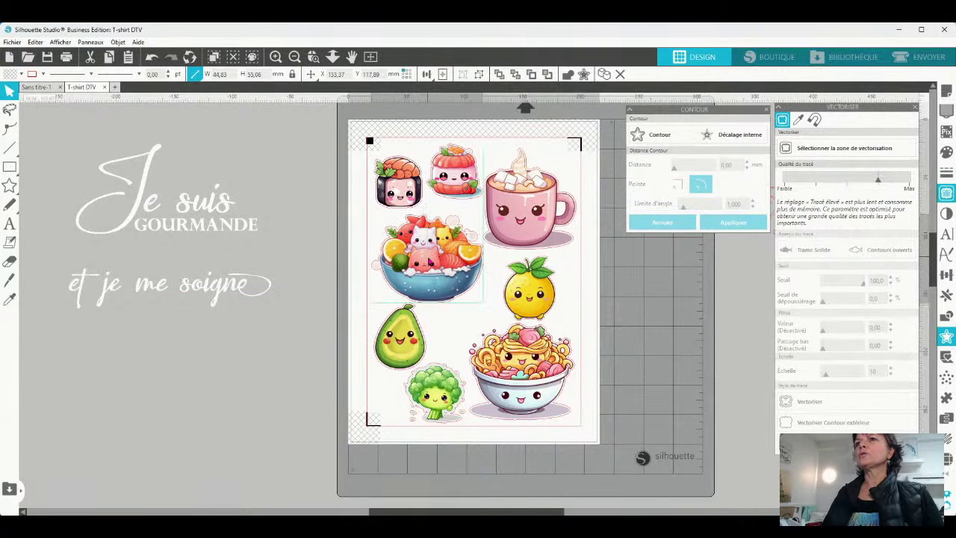
pyautogui.click(454, 173)
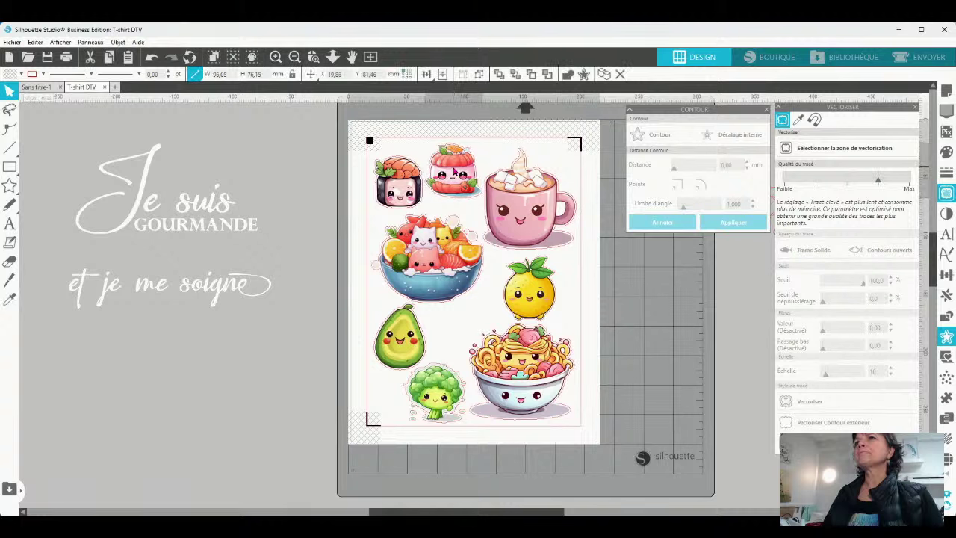
# Open the print preview of the food page and check the layout down to the bottom registration mark.
pyautogui.click(643, 349)
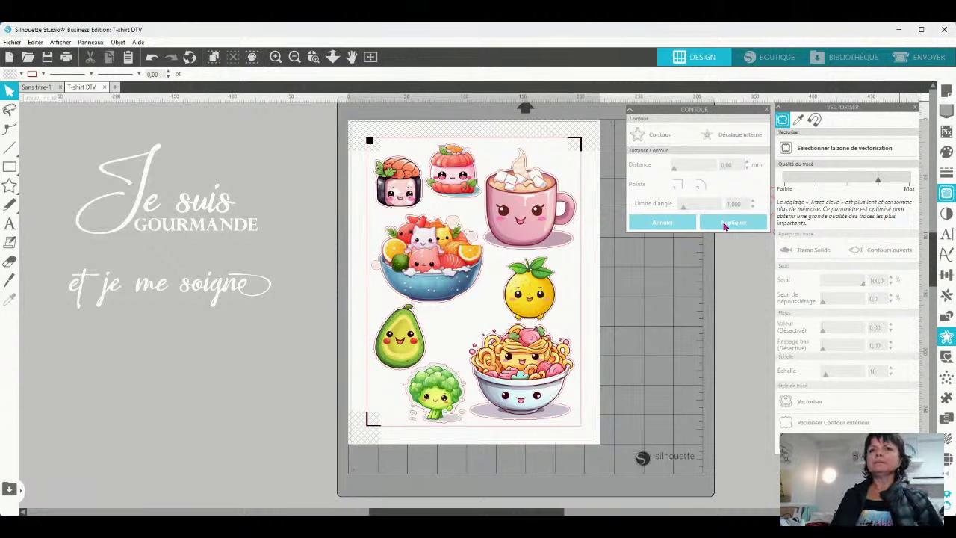
pyautogui.hotkey('ctrl', 'p')
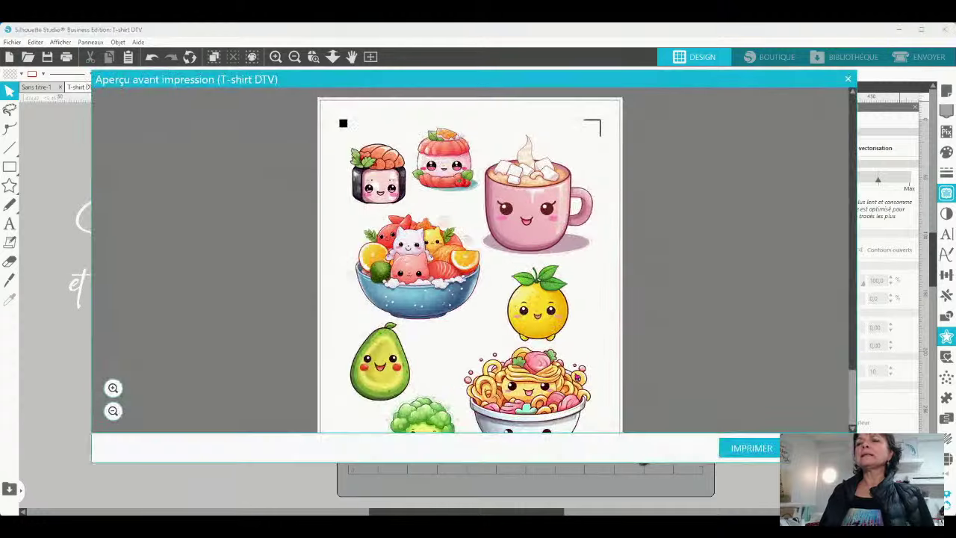
pyautogui.scroll(-2, 611, 255)
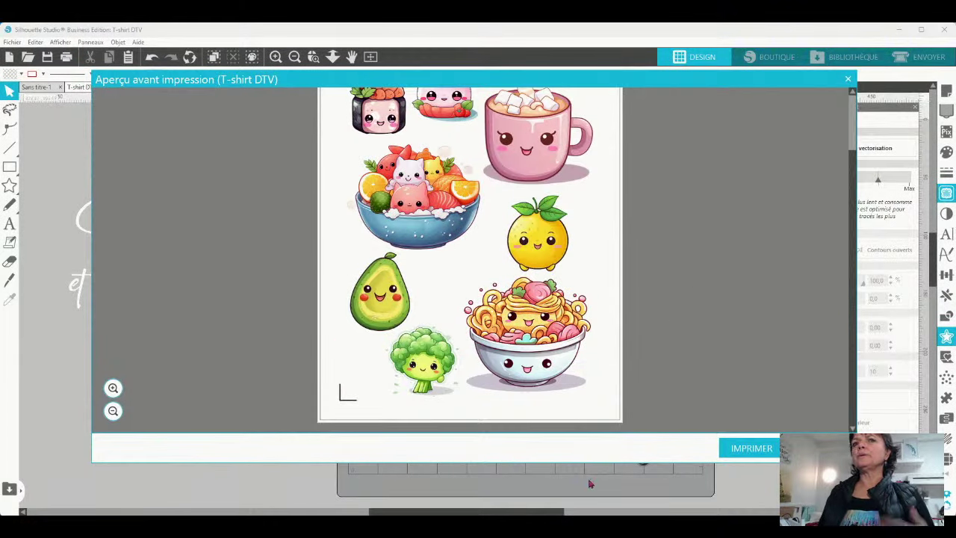
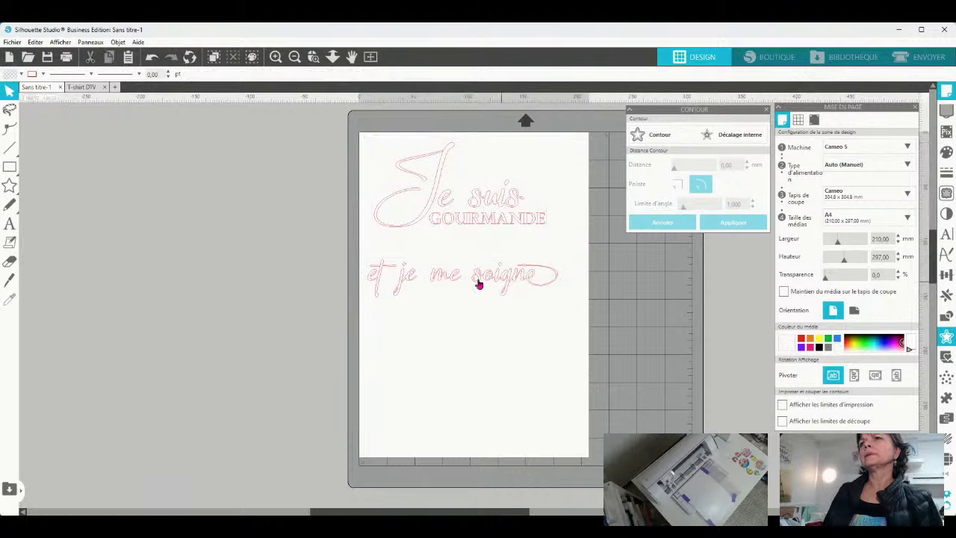
# In the Sans titre-1 document, move "et je me soigne" closer to GOURMANDE and draw a page-wide horizontal line below each text block.
pyautogui.moveTo(478, 279); pyautogui.dragTo(494, 266)
pyautogui.click(113, 238)
pyautogui.click(9, 147)
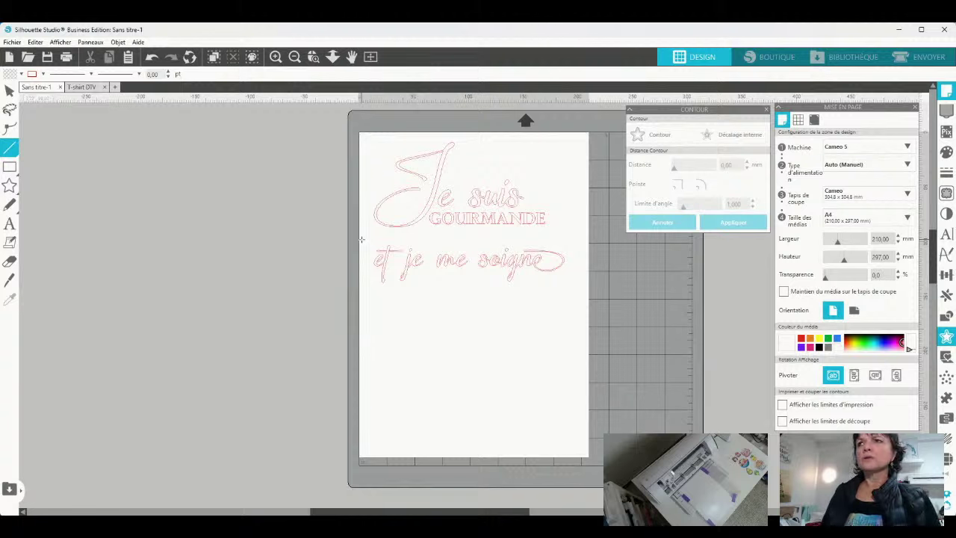
pyautogui.moveTo(361, 239)
pyautogui.mouseDown()
pyautogui.moveTo(587, 239)
pyautogui.moveTo(542, 243)
pyautogui.moveTo(546, 292)
pyautogui.mouseUp()
pyautogui.click(727, 270)
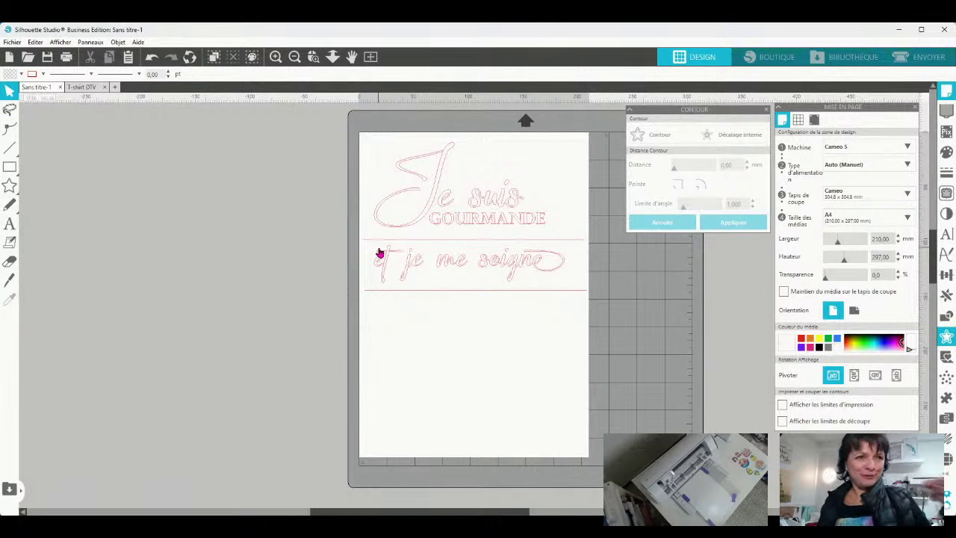
# Mirror both text blocks and the two separating lines horizontally.
pyautogui.moveTo(484, 137); pyautogui.dragTo(484, 386)
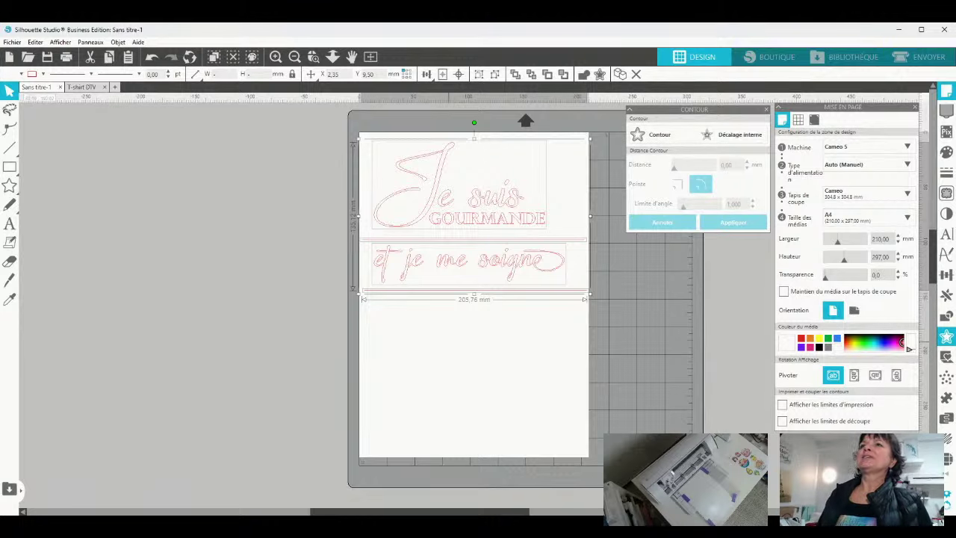
pyautogui.hotkey('ctrl', 'h')
pyautogui.click(651, 339)
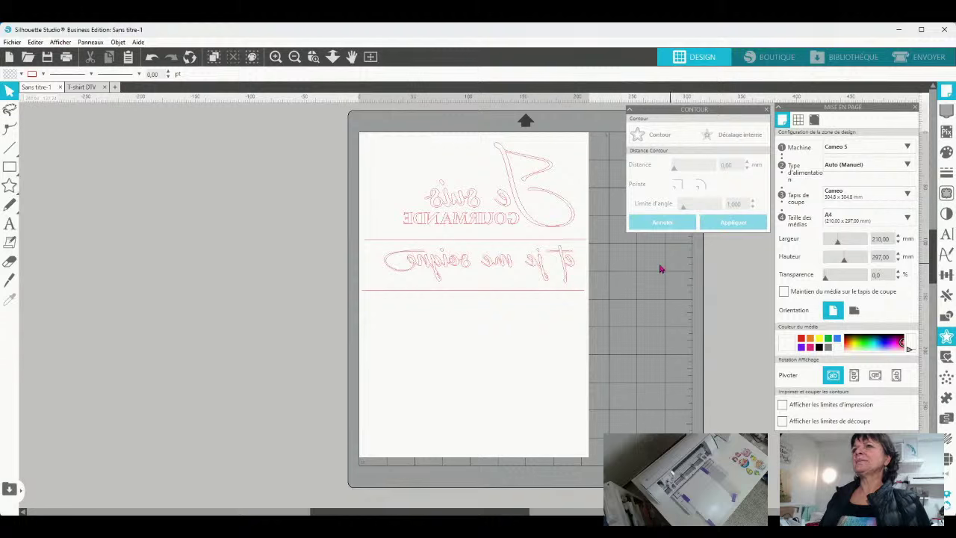
# Nudge both mirrored text blocks left together to X 15.60 mm, leaving the separating lines in place.
pyautogui.click(557, 233)
pyautogui.keyDown('shift'); pyautogui.click(564, 277); pyautogui.keyUp('shift')
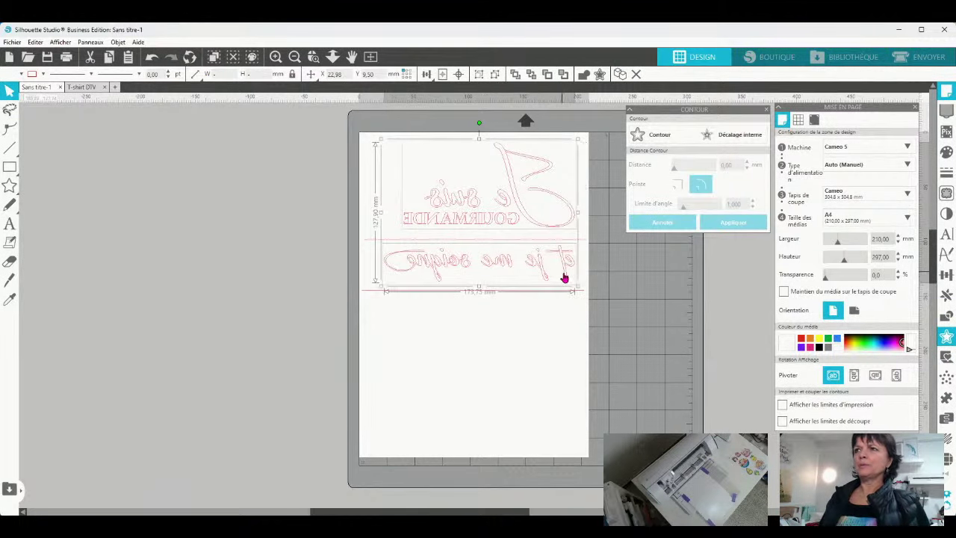
pyautogui.press('Left')
pyautogui.press('Left')
pyautogui.press('Left')
pyautogui.press('Left')
pyautogui.press('Left')
pyautogui.press('Left')
pyautogui.press('Left')
pyautogui.press('Left')
pyautogui.press('Left')
pyautogui.press('Left')
pyautogui.press('Left')
pyautogui.press('Left')
pyautogui.press('Left')
pyautogui.press('Left')
pyautogui.press('Left')
pyautogui.press('Left')
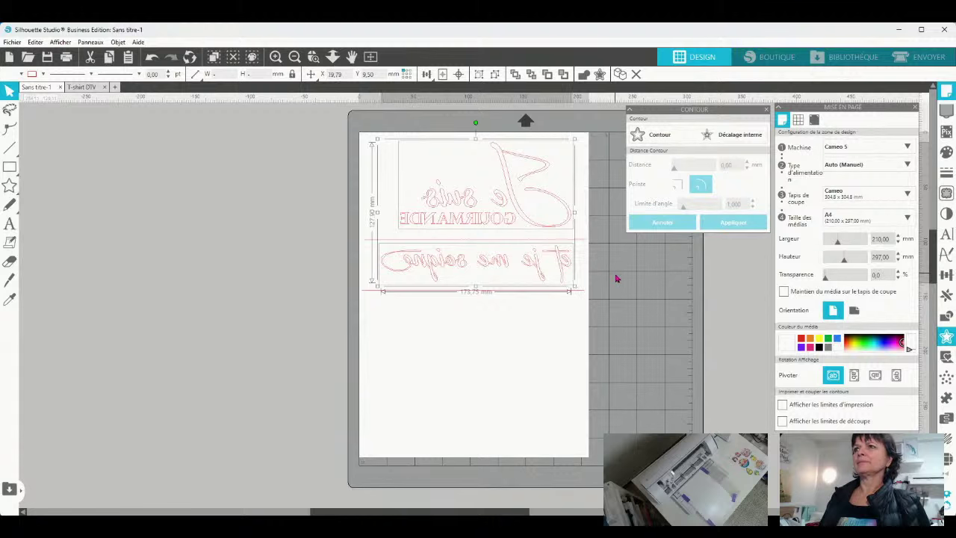
pyautogui.press('Left')
pyautogui.press('Left')
pyautogui.press('Left')
pyautogui.press('Left')
pyautogui.press('Left')
pyautogui.press('Left')
pyautogui.press('Left')
pyautogui.press('Left')
pyautogui.press('Left')
pyautogui.press('Left')
pyautogui.press('Left')
pyautogui.press('Left')
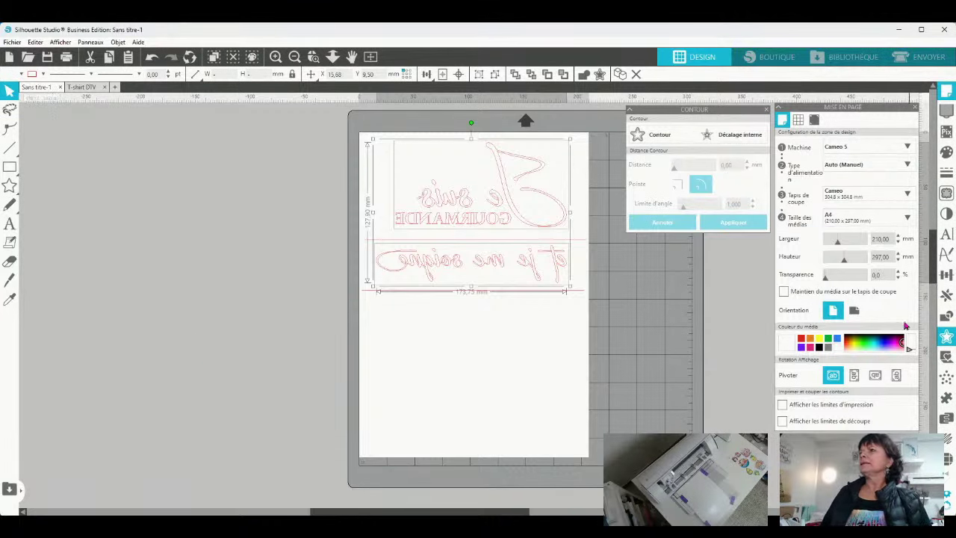
# Check the mirrored text's cut preview and material settings in the send view, and return to the design view.
pyautogui.click(926, 57)
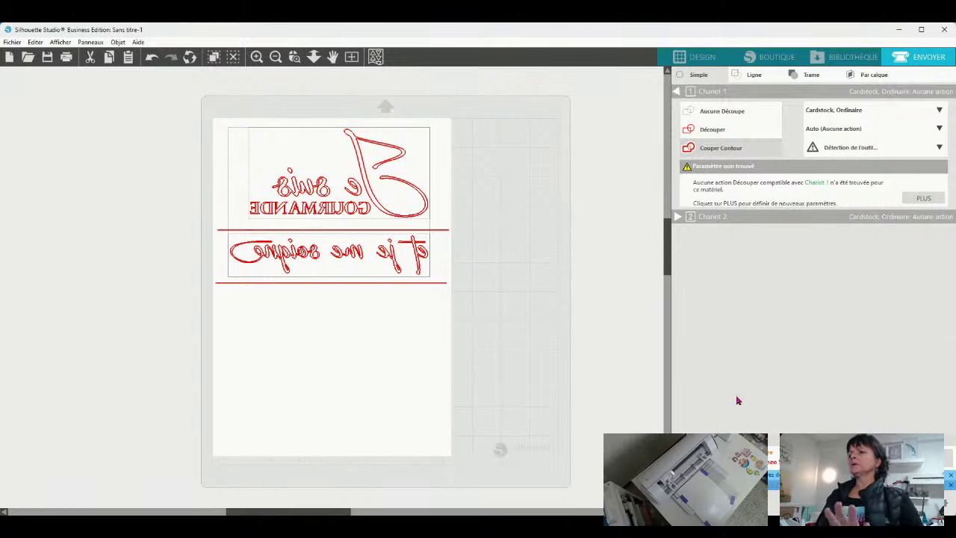
pyautogui.click(698, 61)
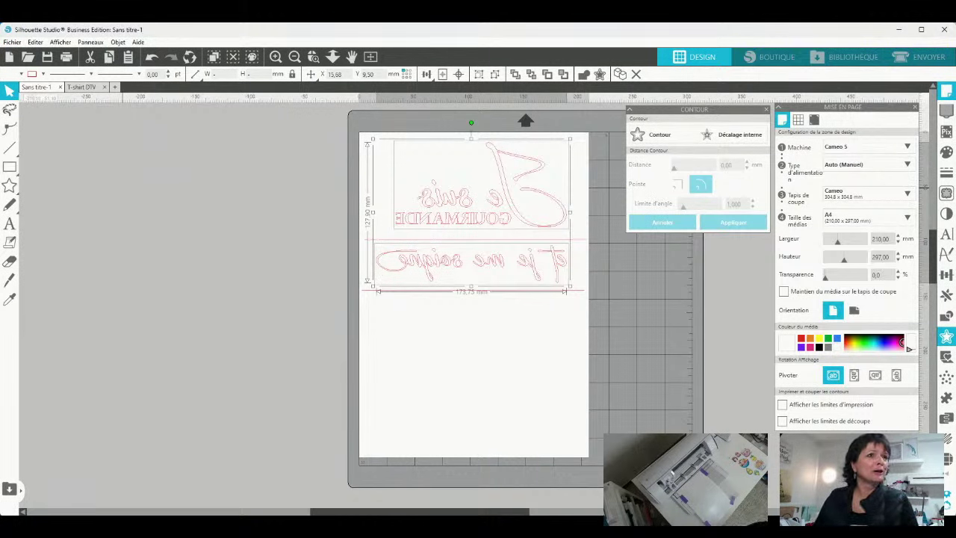
# Set the cut material for carriage 1 to Vinyle, Mat in the send view and return to the design view.
pyautogui.click(924, 62)
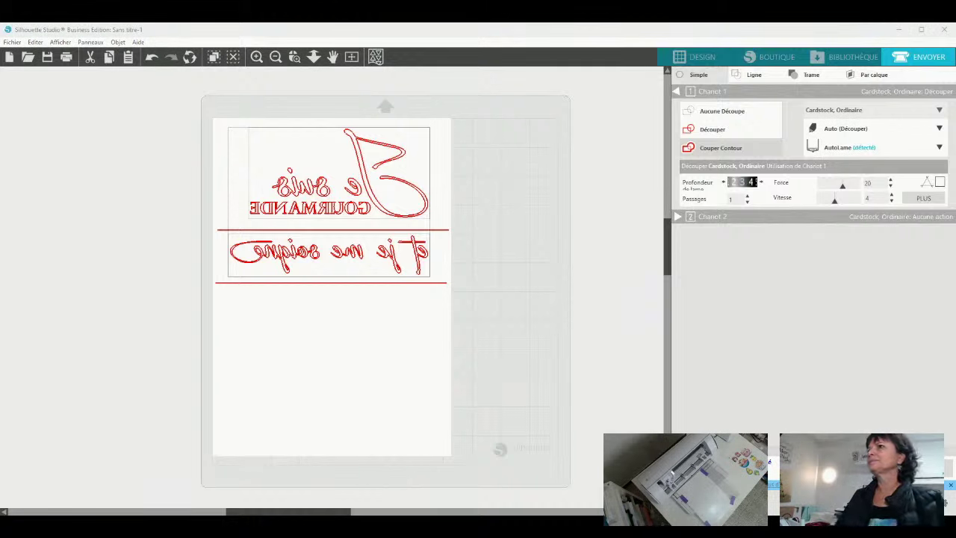
pyautogui.click(838, 112)
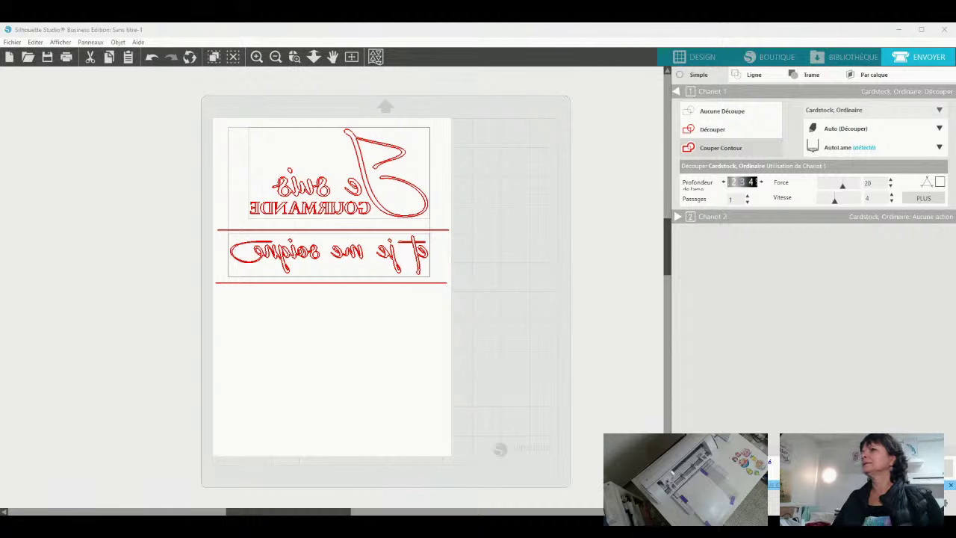
pyautogui.click(883, 155)
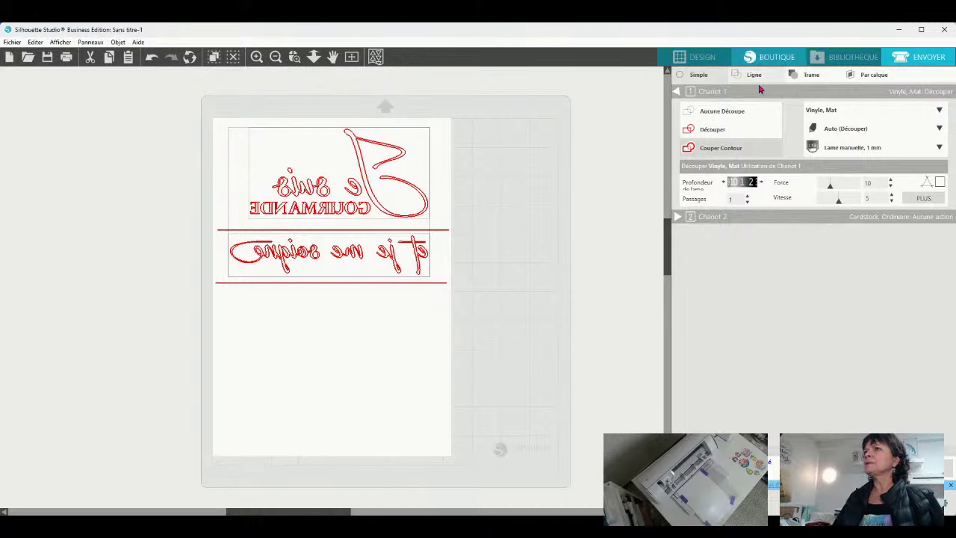
pyautogui.click(690, 58)
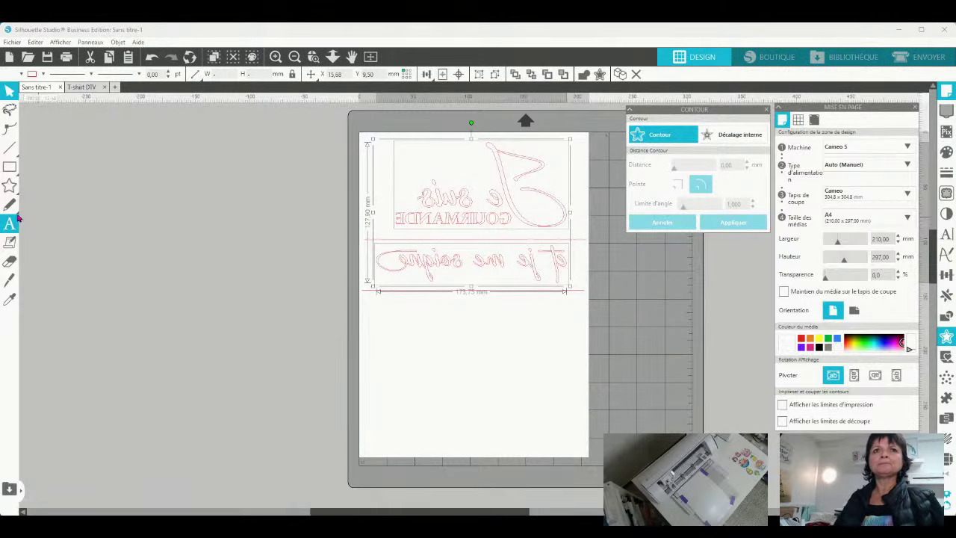
pyautogui.click(10, 223)
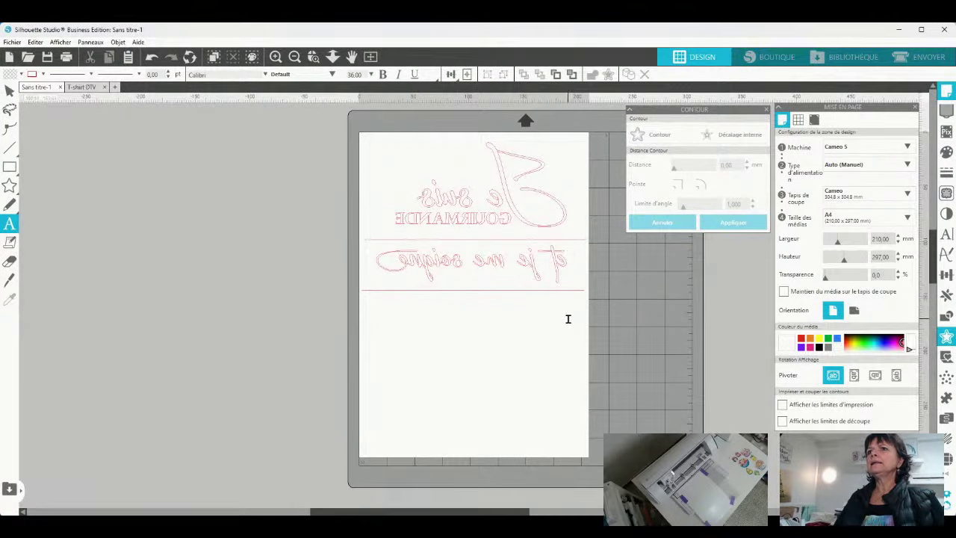
pyautogui.click(371, 217)
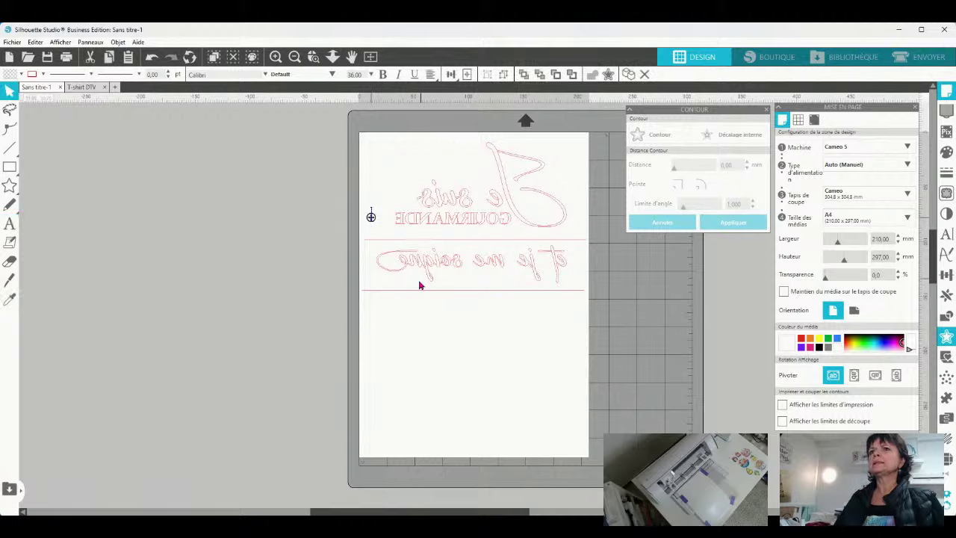
pyautogui.press('i')
pyautogui.press('v')
pyautogui.scroll(1, 483, 254)
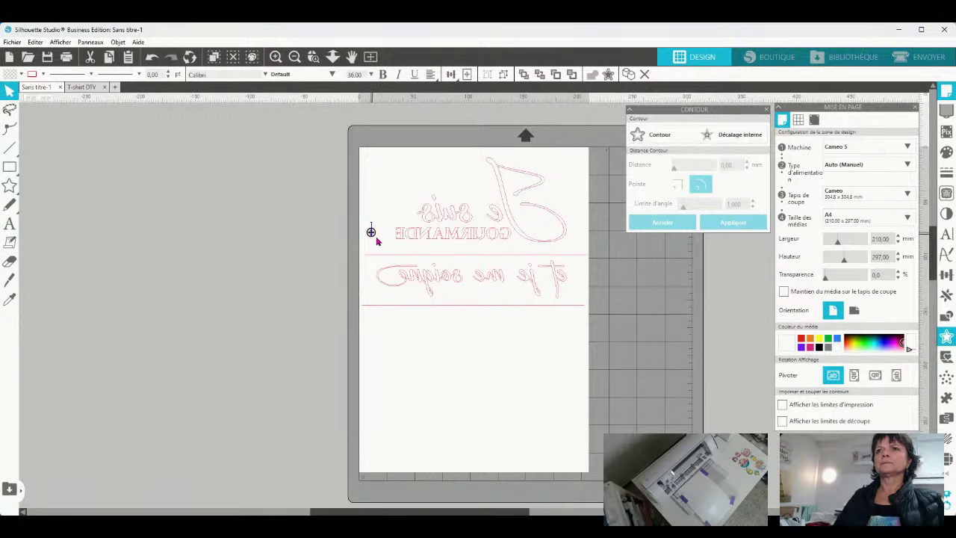
pyautogui.click(379, 236)
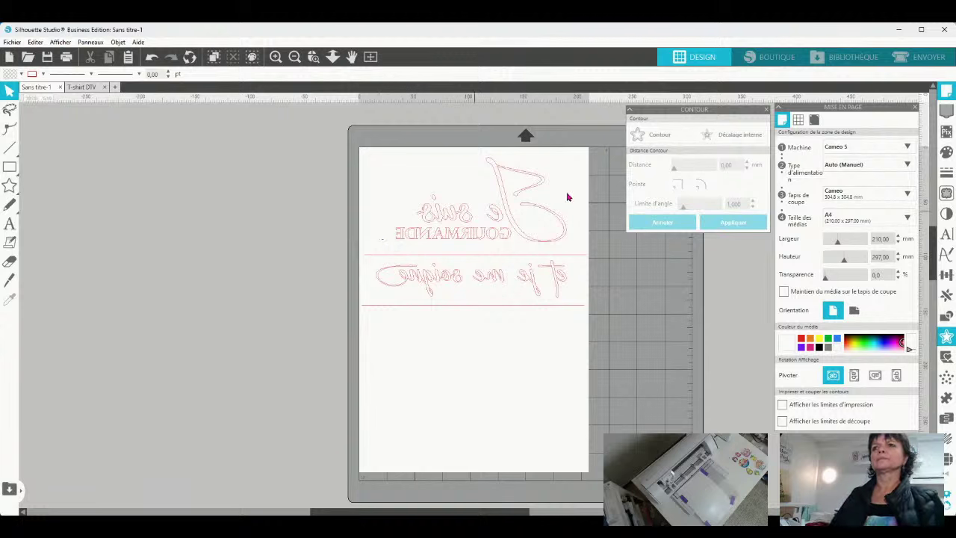
# Add a small letter B in 36 pt Calibri just left of the mirrored GOURMANDE and open the send view again.
pyautogui.click(11, 224)
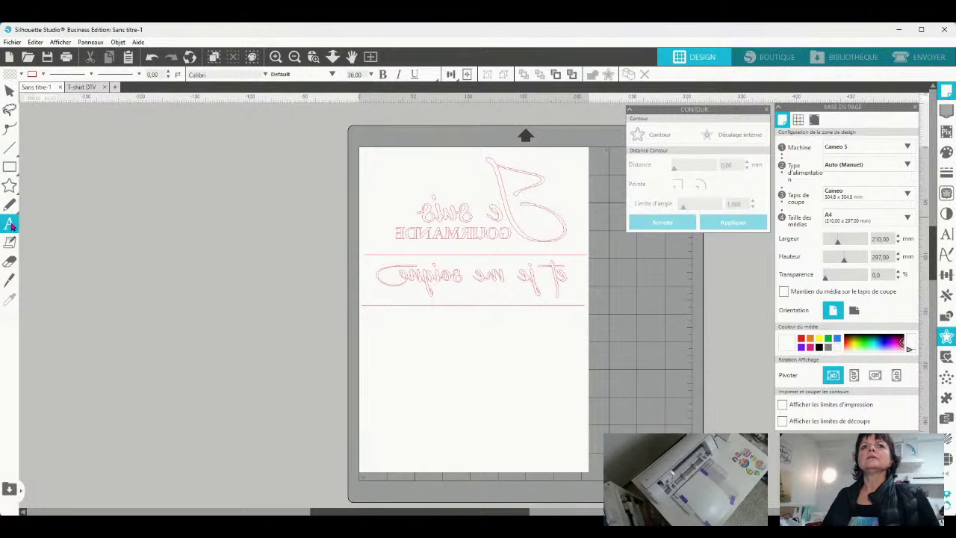
pyautogui.click(373, 234)
pyautogui.press('Escape')
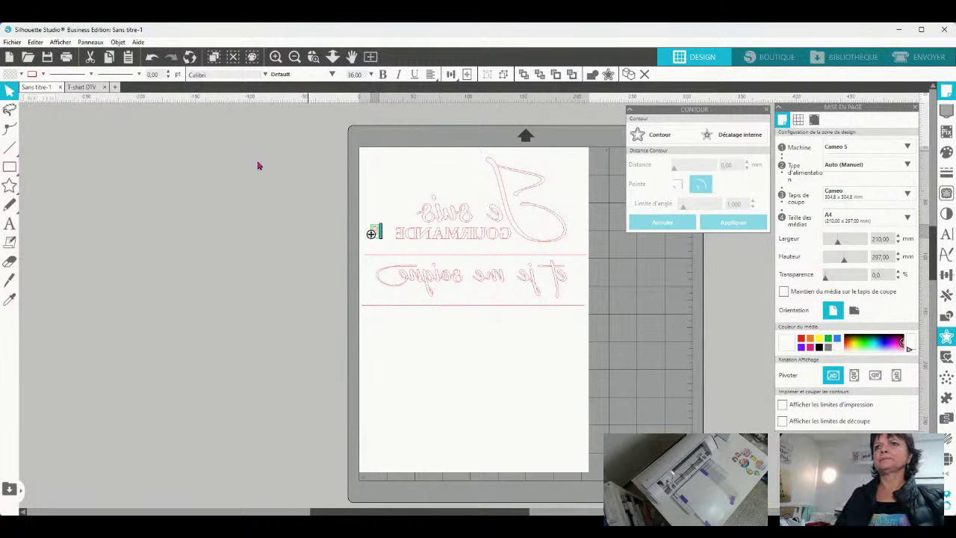
pyautogui.click(236, 252)
pyautogui.moveTo(376, 234); pyautogui.dragTo(374, 238)
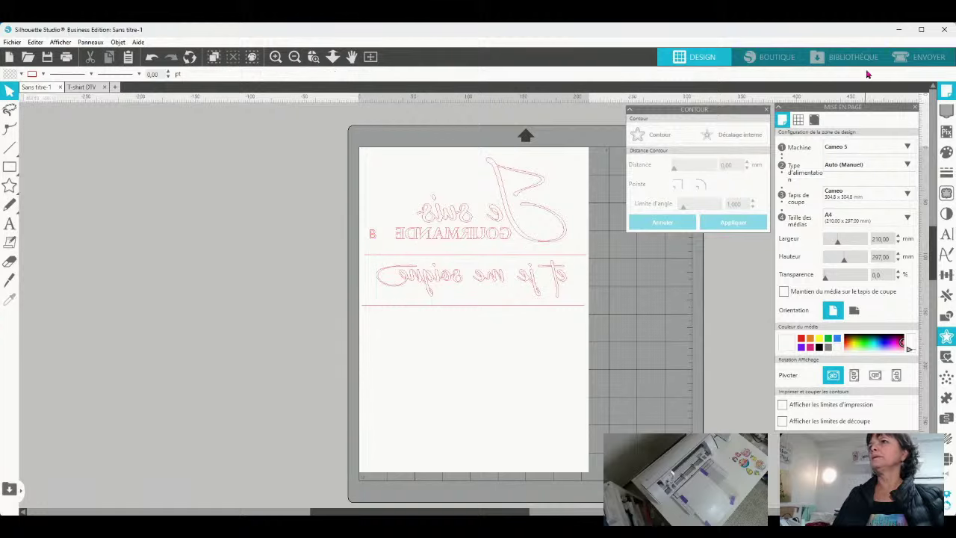
pyautogui.click(923, 59)
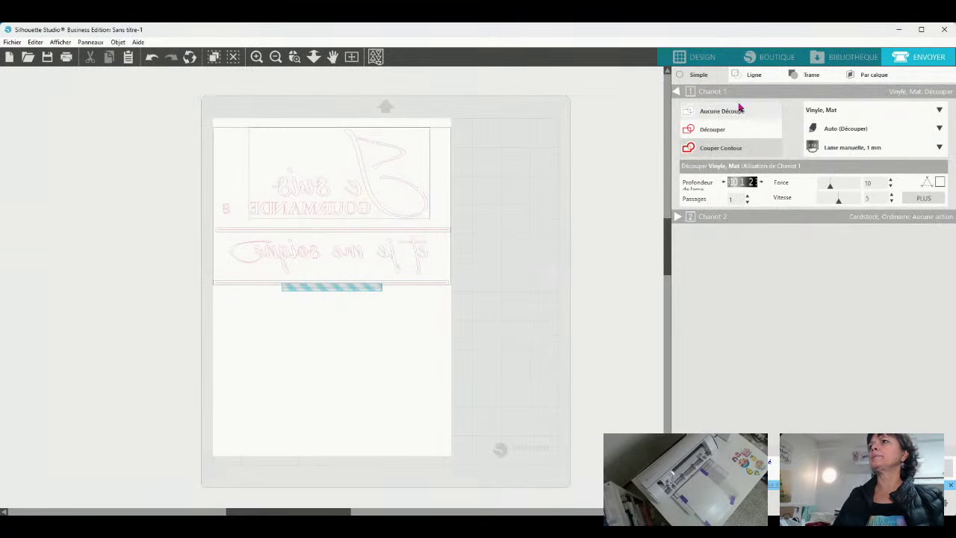
pyautogui.click(724, 133)
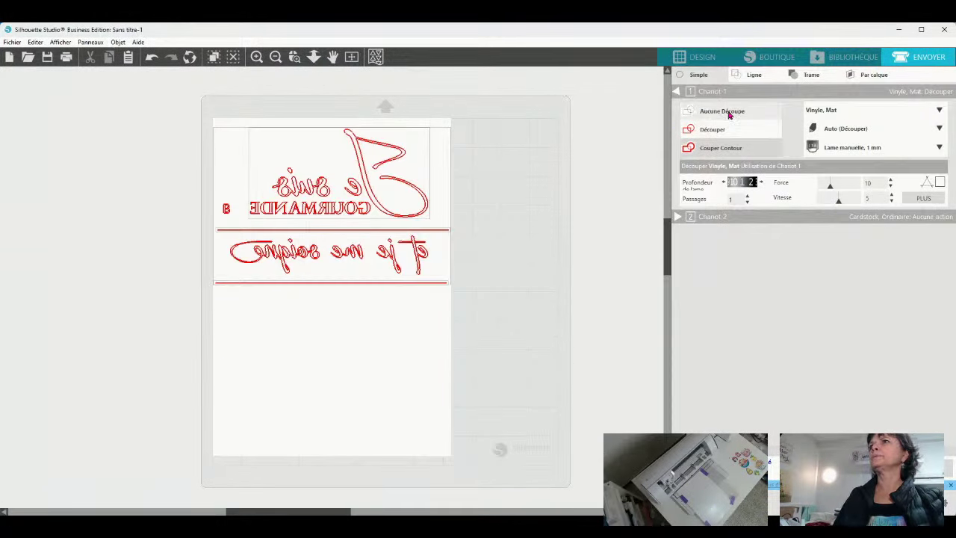